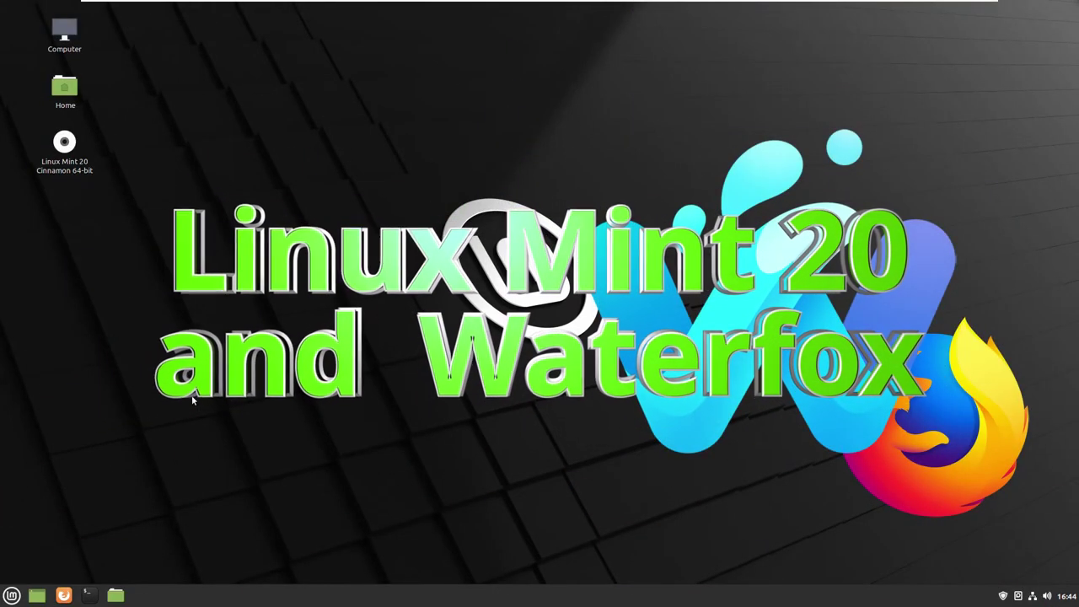
# - Open Firefox, search the web for waterfox, and open the official waterfox.net site
pyautogui.click(63, 596)
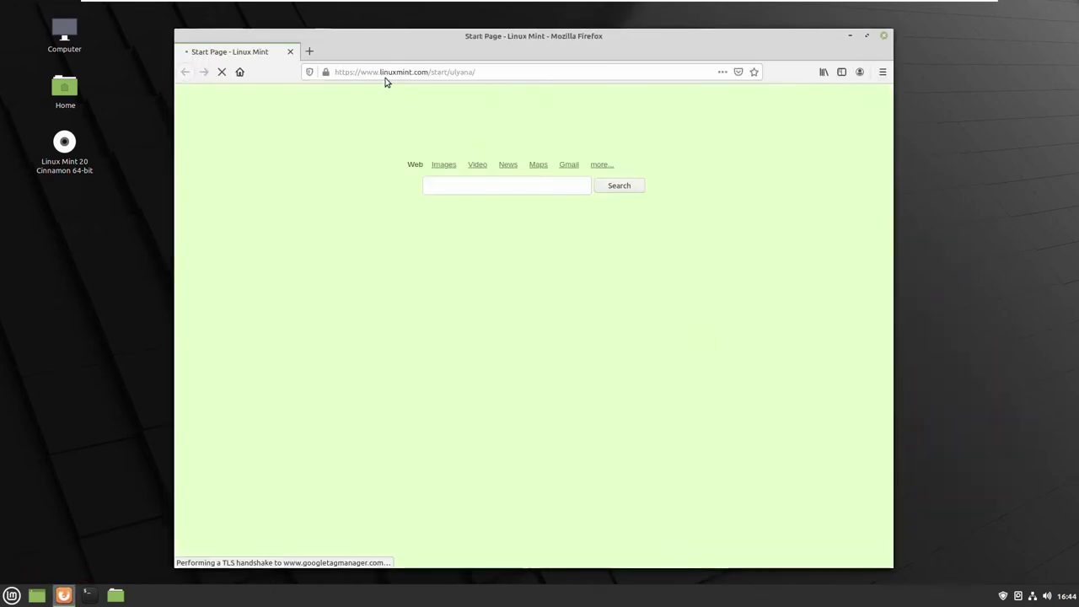
pyautogui.click(385, 74)
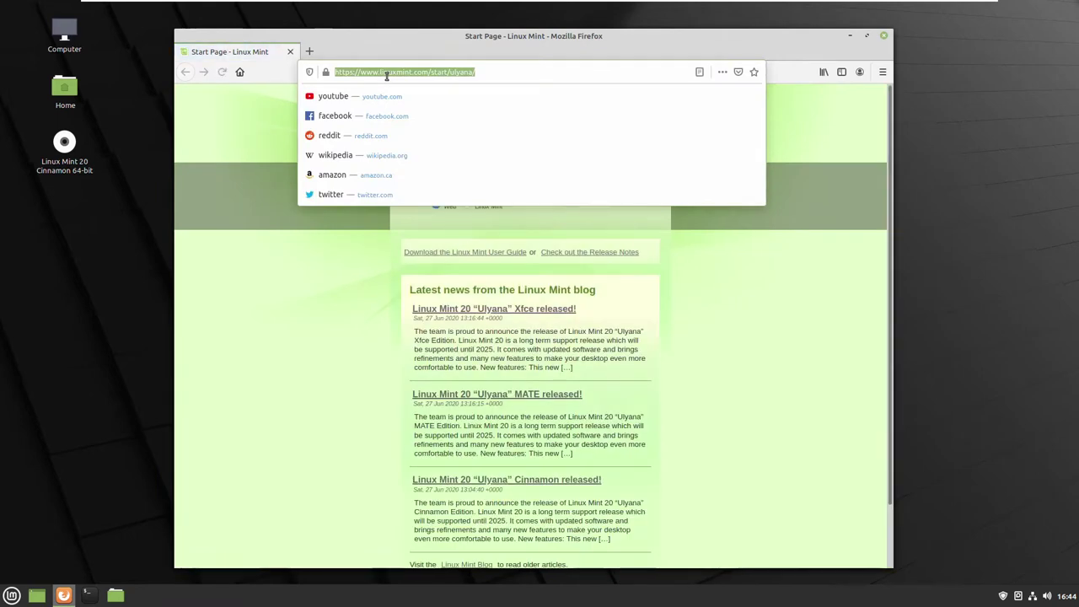
pyautogui.write('waterfox')
pyautogui.press('Return')
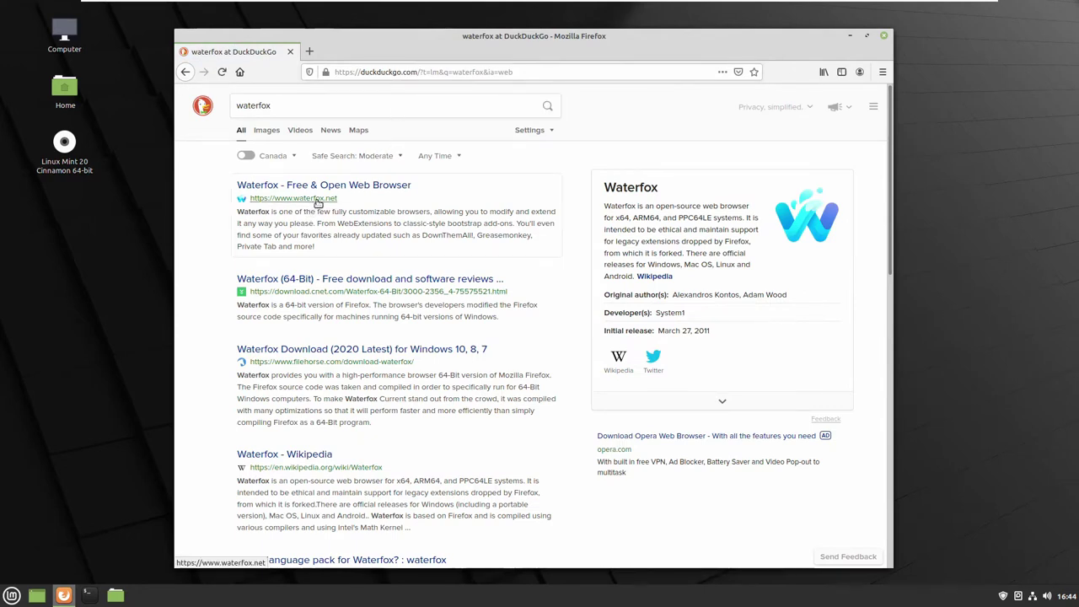
pyautogui.click(327, 201)
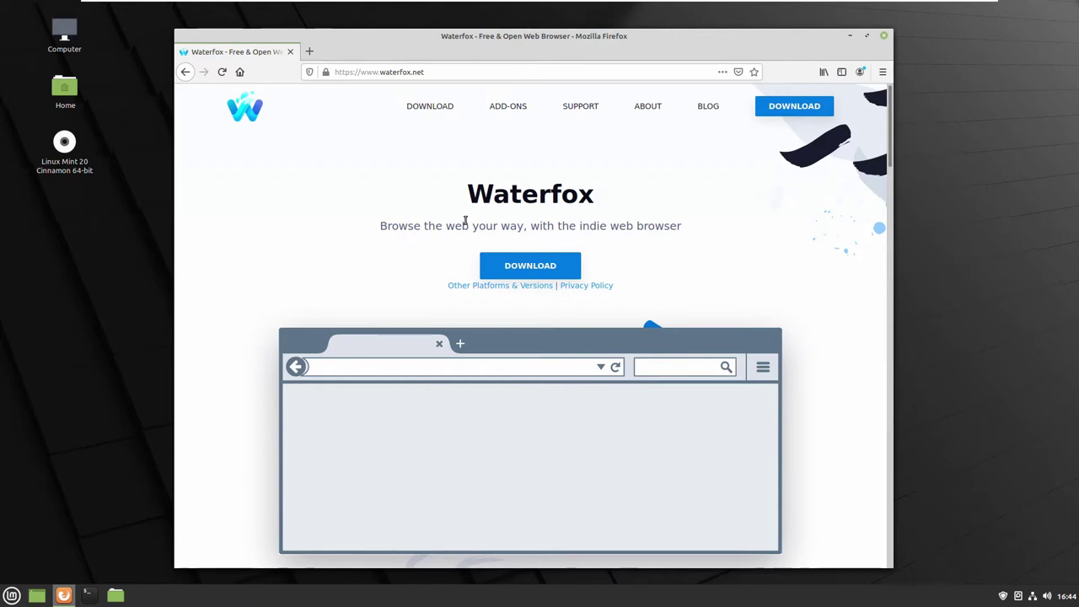
# - Read through the Waterfox feature overview on the home page, including telemetry, data collection, NPAPI plugins and bootstrapped add-ons
pyautogui.scroll(-4, 465, 220)
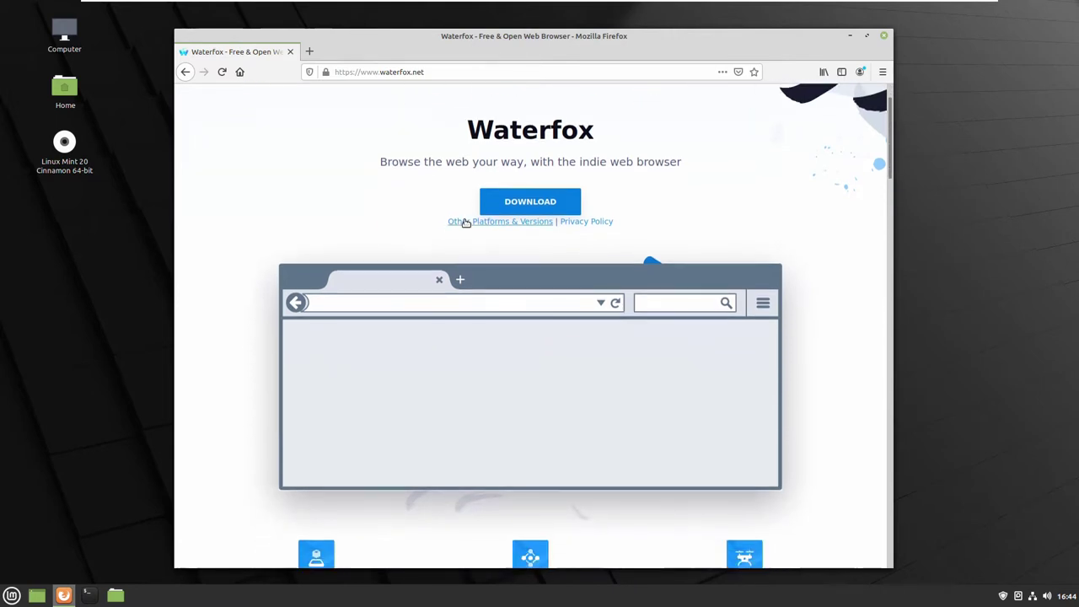
pyautogui.scroll(-3, 464, 223)
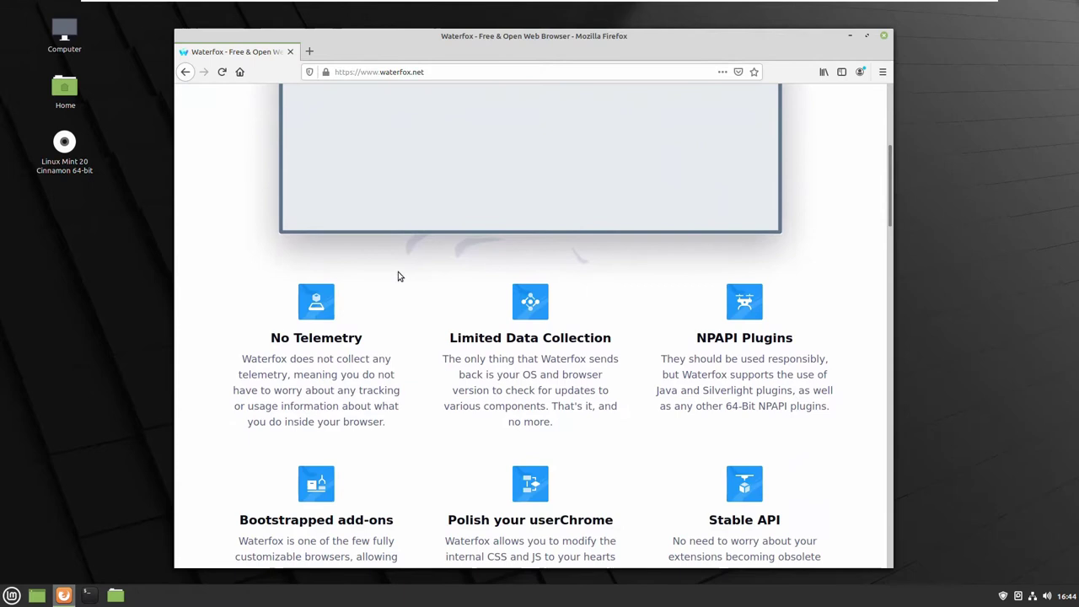
pyautogui.scroll(-2, 398, 272)
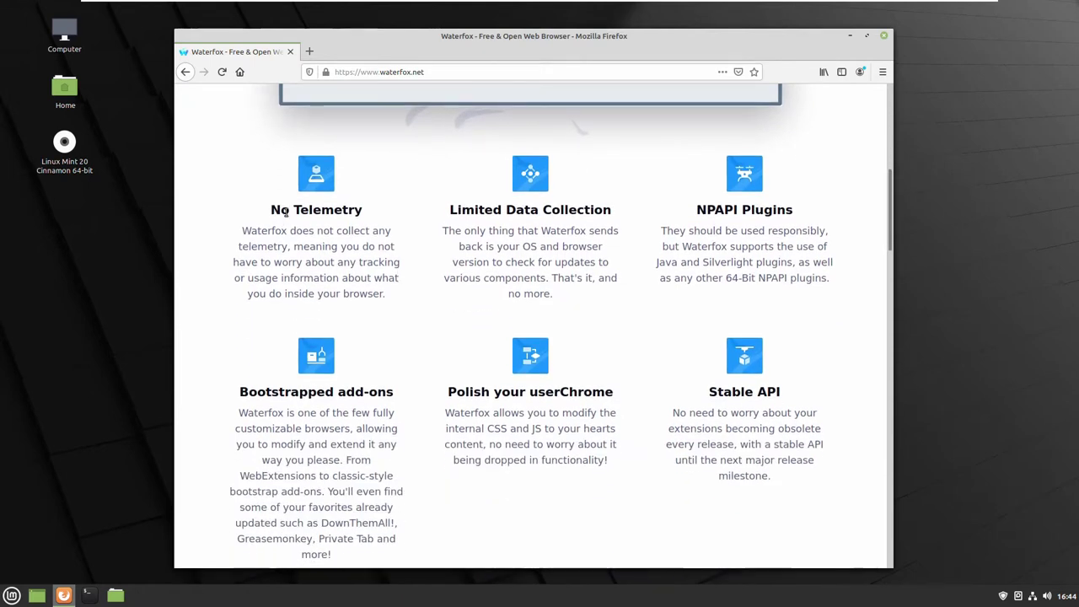
pyautogui.moveTo(285, 212); pyautogui.dragTo(366, 216)
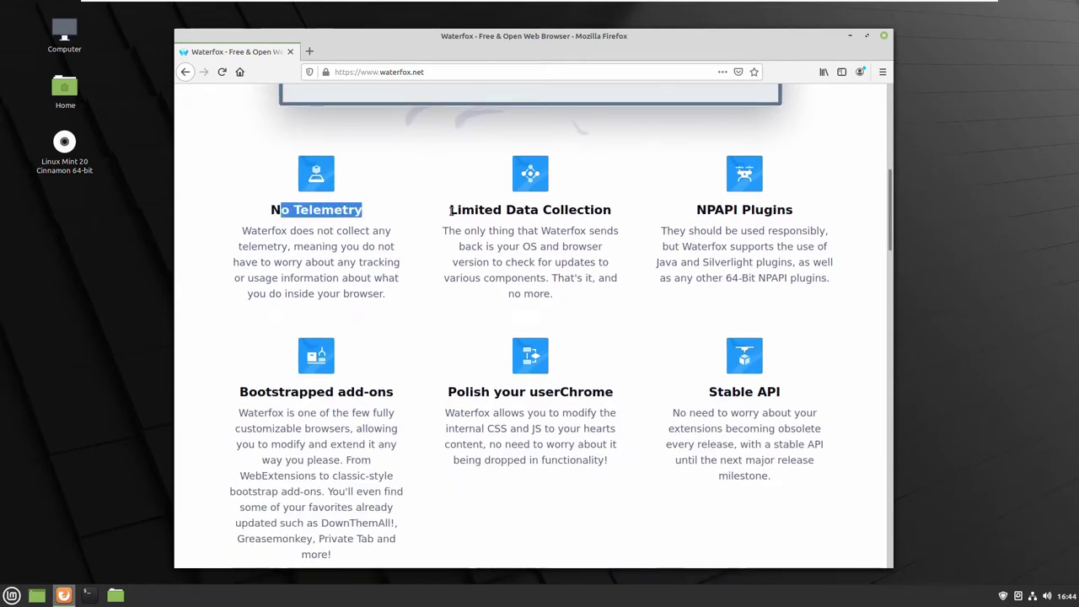
pyautogui.click(451, 212)
pyautogui.moveTo(451, 212); pyautogui.dragTo(612, 217)
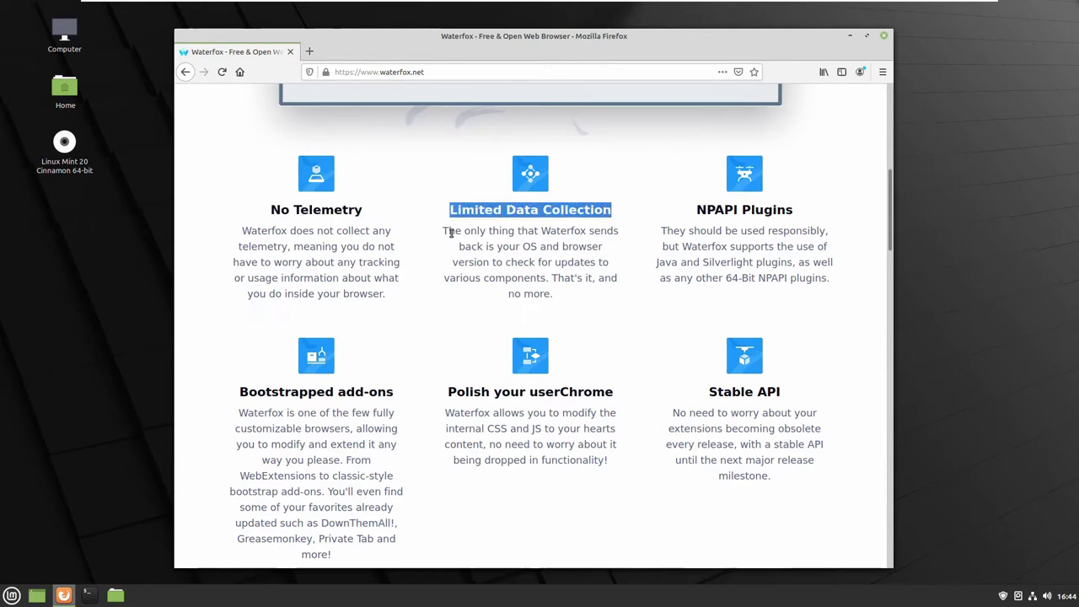
pyautogui.moveTo(443, 231); pyautogui.dragTo(598, 262)
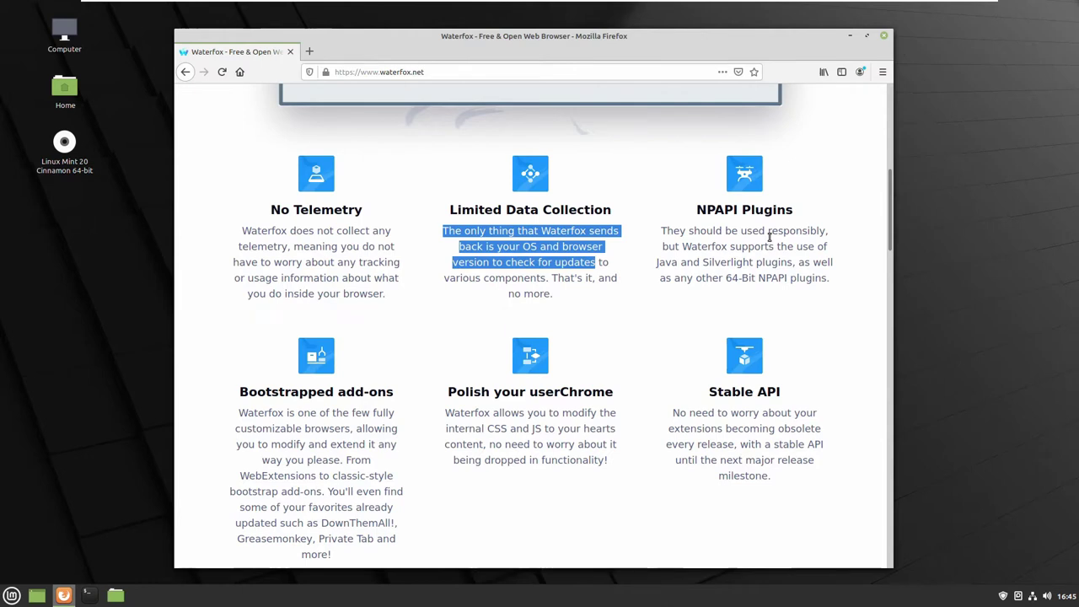
pyautogui.moveTo(661, 232); pyautogui.dragTo(838, 285)
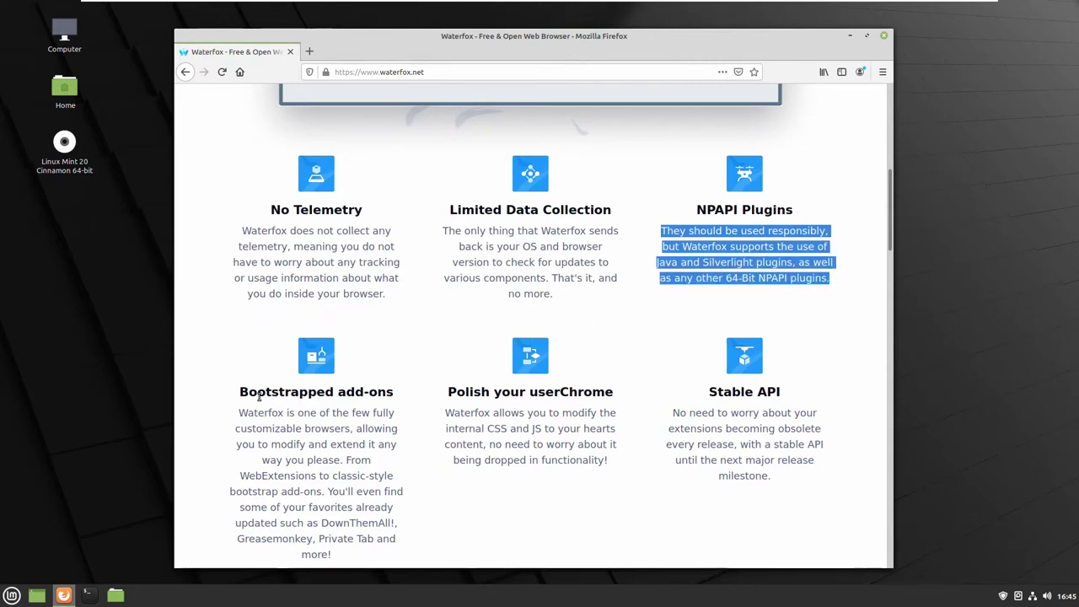
pyautogui.moveTo(240, 392); pyautogui.dragTo(395, 395)
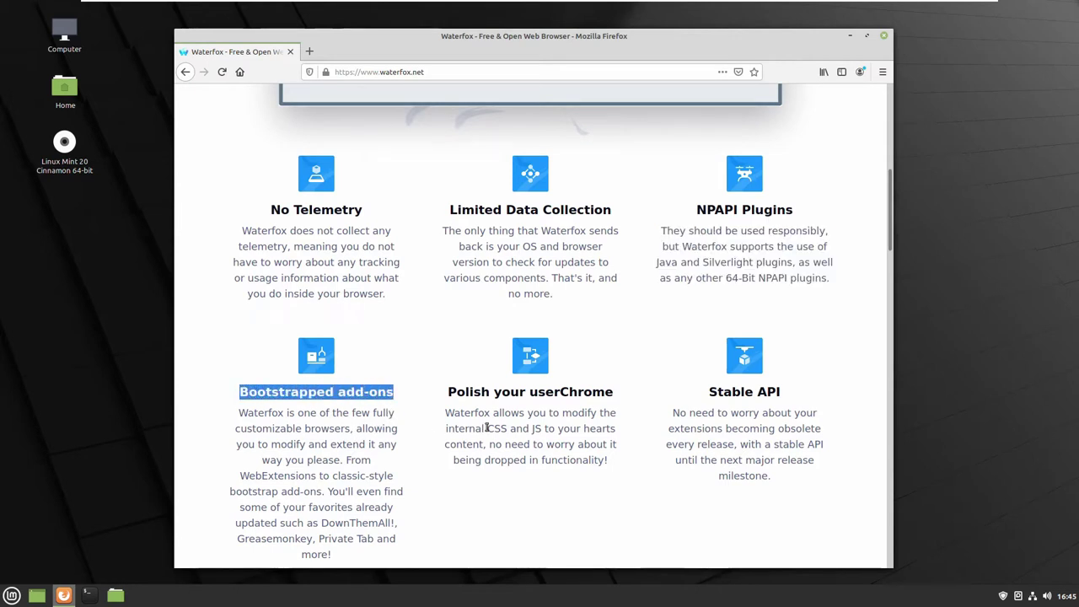
pyautogui.scroll(-2, 549, 426)
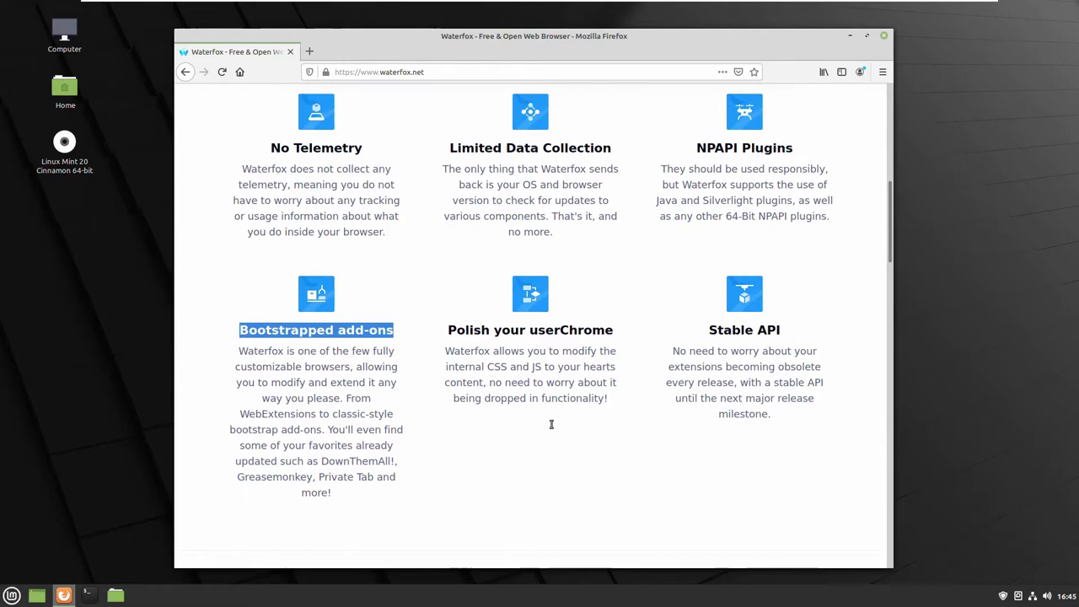
pyautogui.scroll(-2, 551, 424)
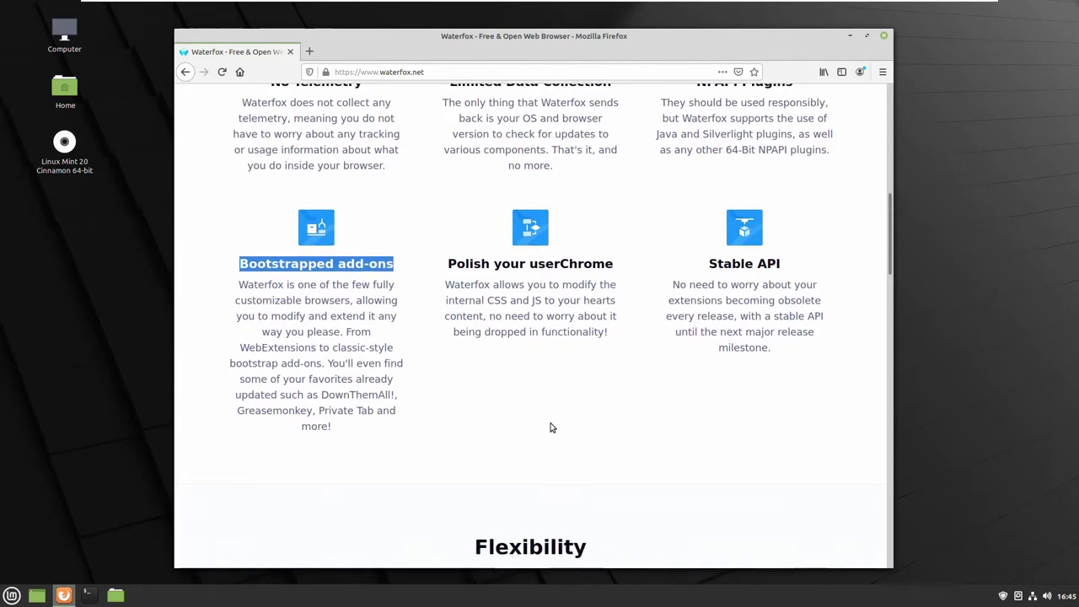
pyautogui.scroll(-8, 549, 427)
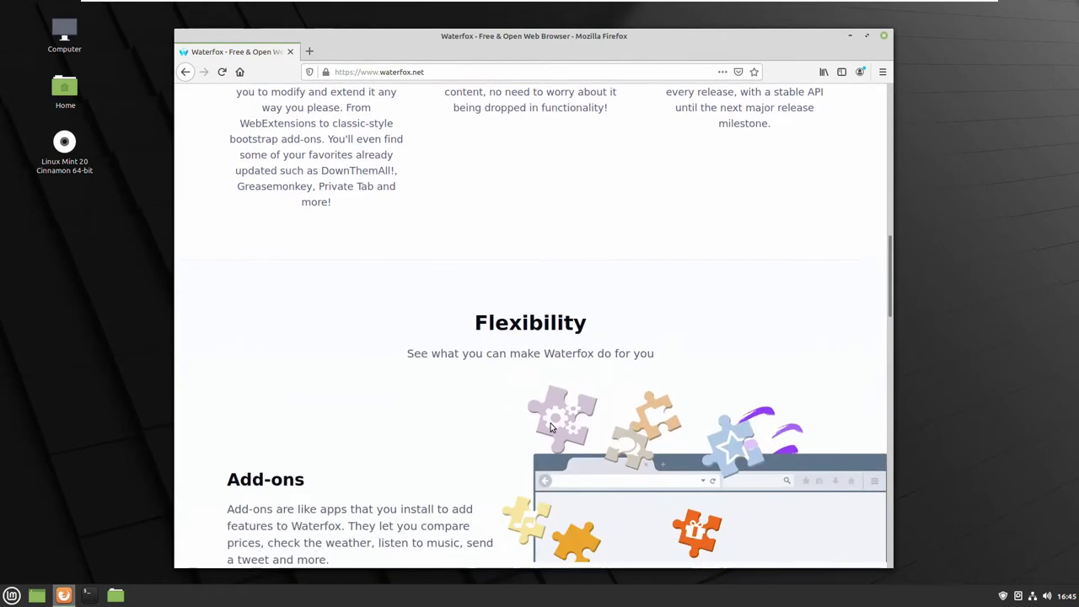
pyautogui.scroll(15, 550, 428)
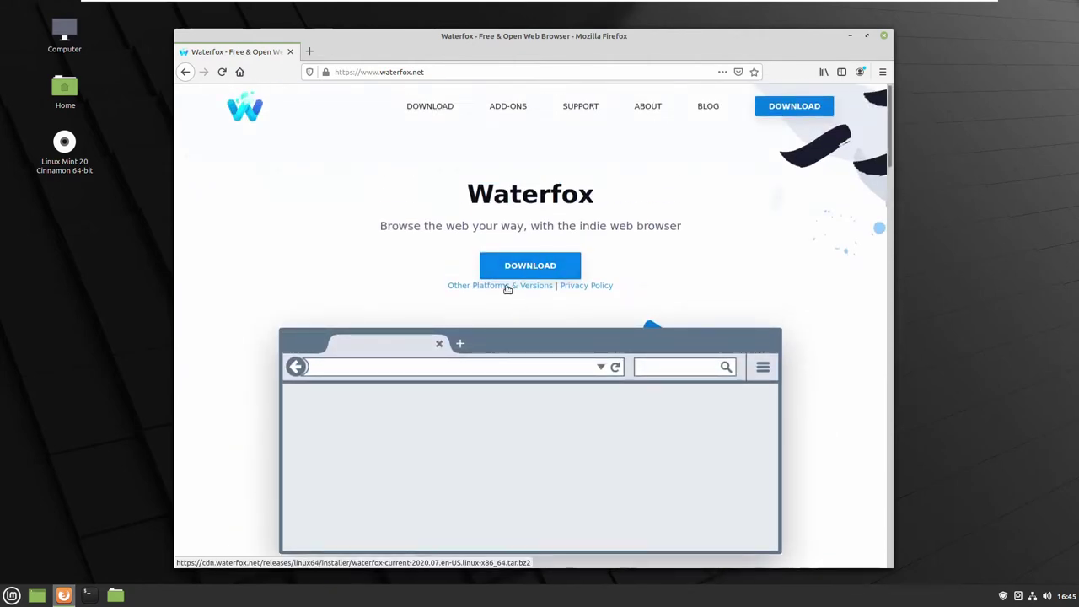
# - Open the page of other platforms and versions and review the Waterfox Current and Waterfox Classic sections
pyautogui.click(508, 287)
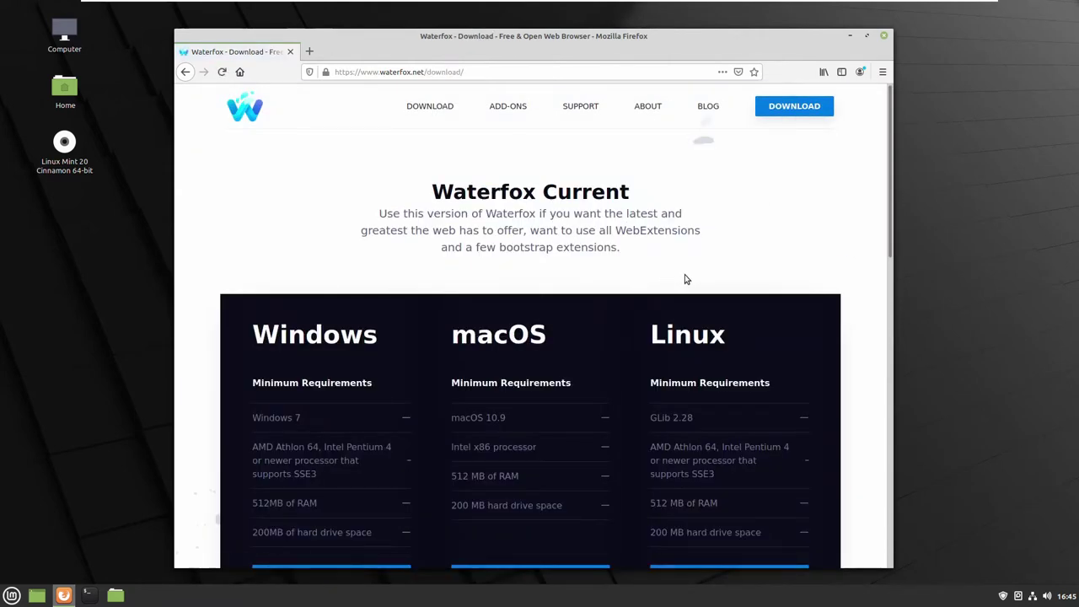
pyautogui.scroll(-1, 536, 227)
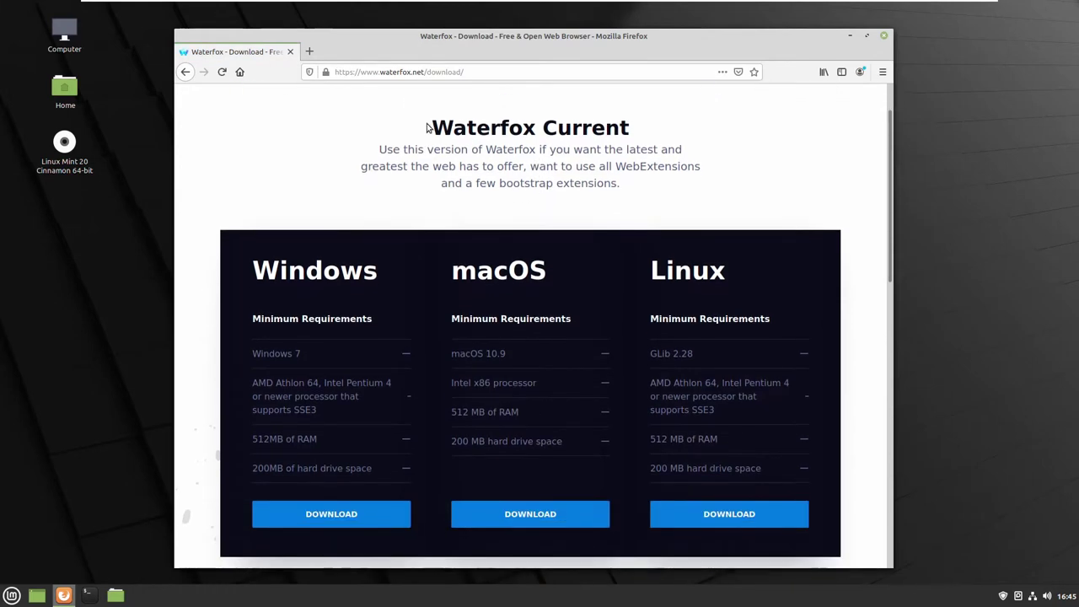
pyautogui.moveTo(433, 126); pyautogui.dragTo(631, 126)
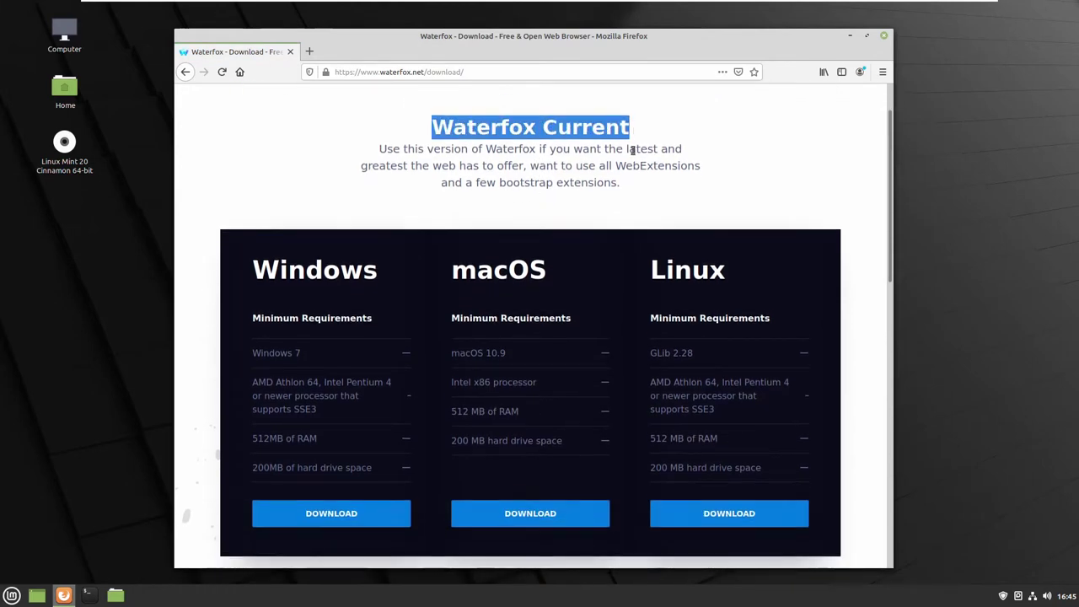
pyautogui.scroll(-5, 635, 149)
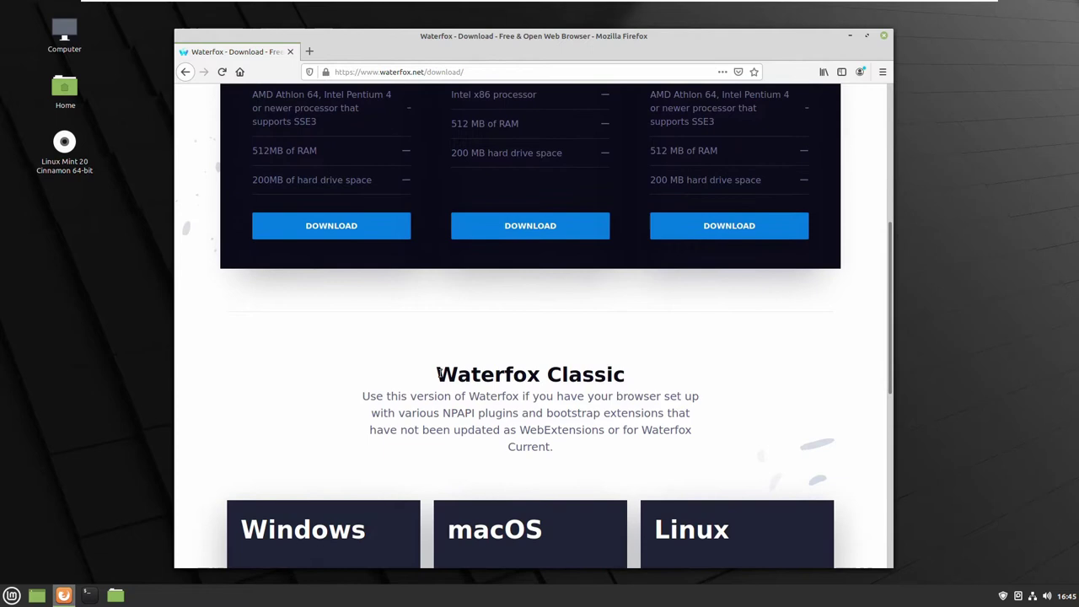
pyautogui.moveTo(439, 374); pyautogui.dragTo(596, 381)
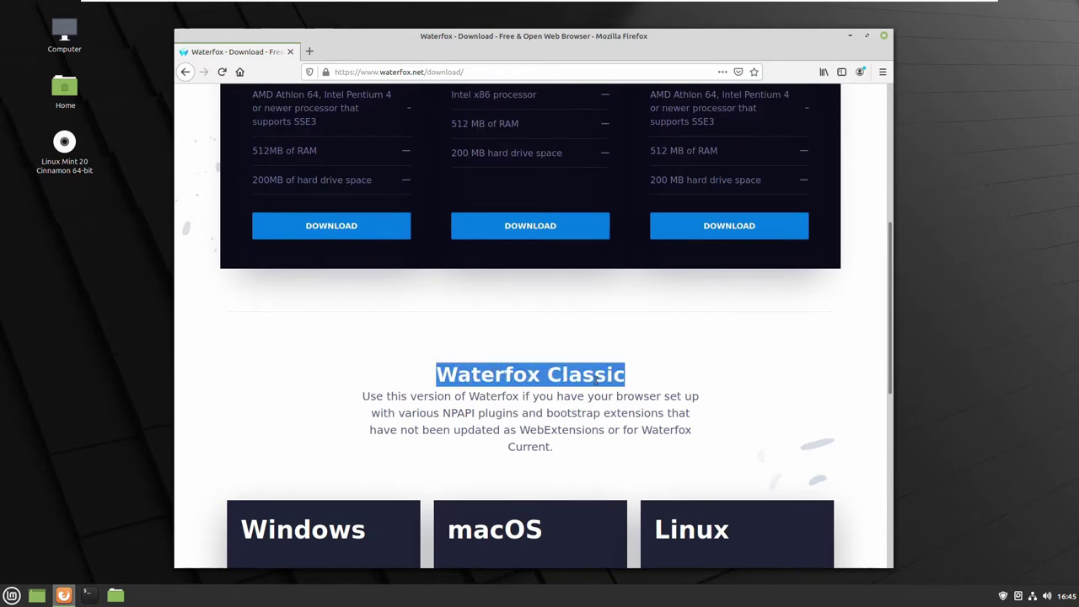
# - Download the Linux build of Waterfox Classic, saving the archive to disk, and close the browser
pyautogui.click(746, 354)
pyautogui.scroll(-5, 746, 354)
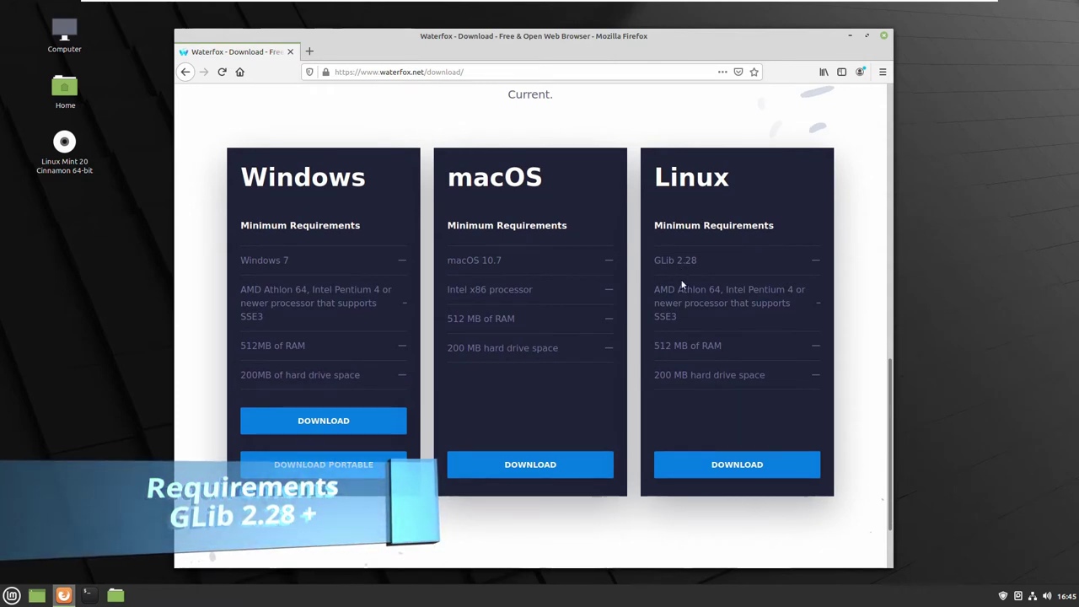
pyautogui.click(712, 466)
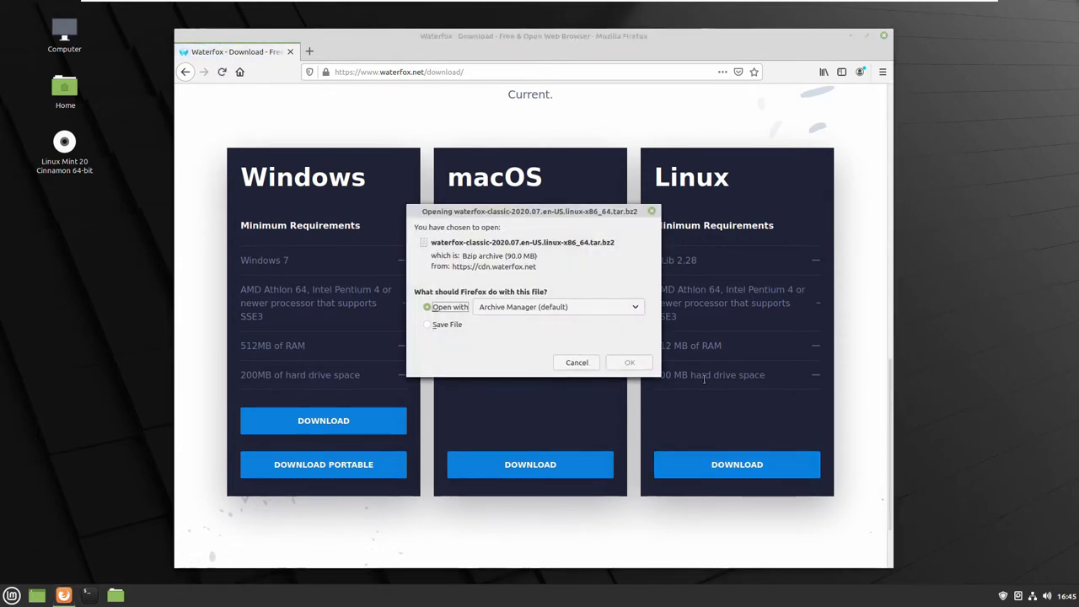
pyautogui.click(440, 327)
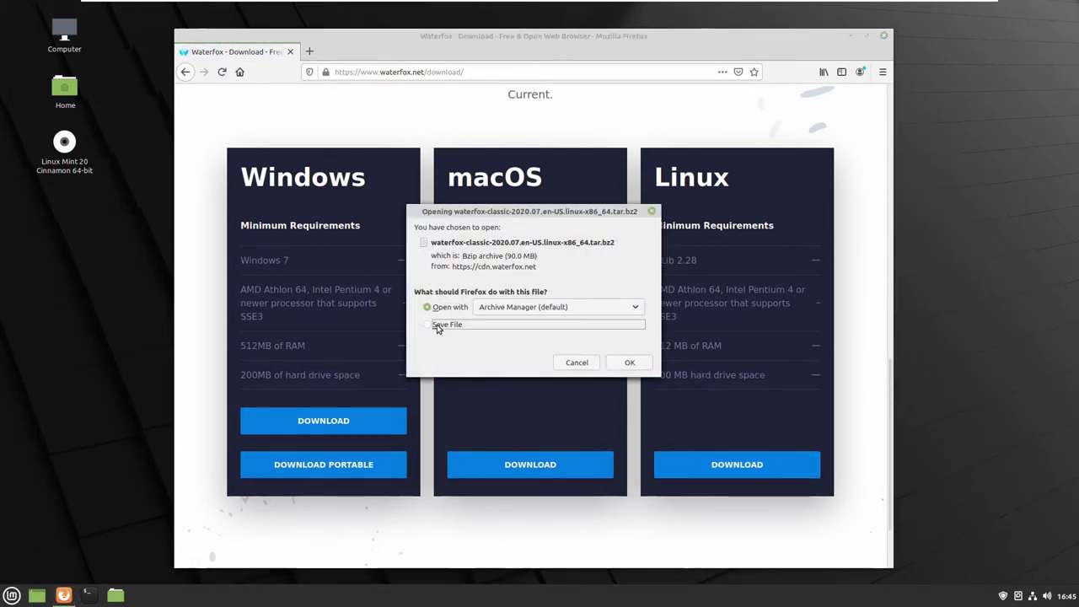
pyautogui.click(629, 365)
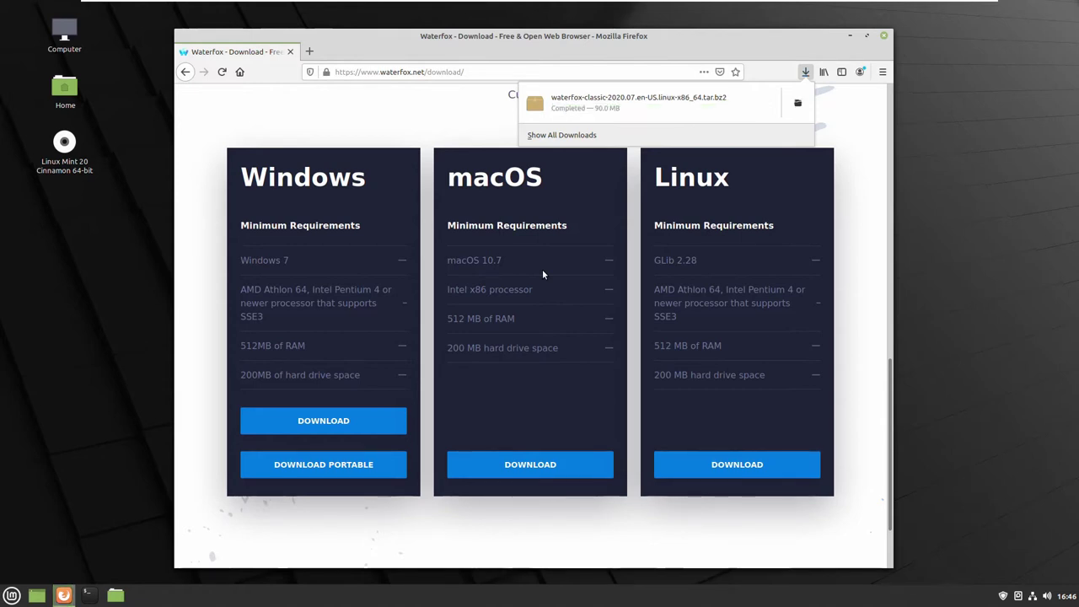
pyautogui.click(805, 72)
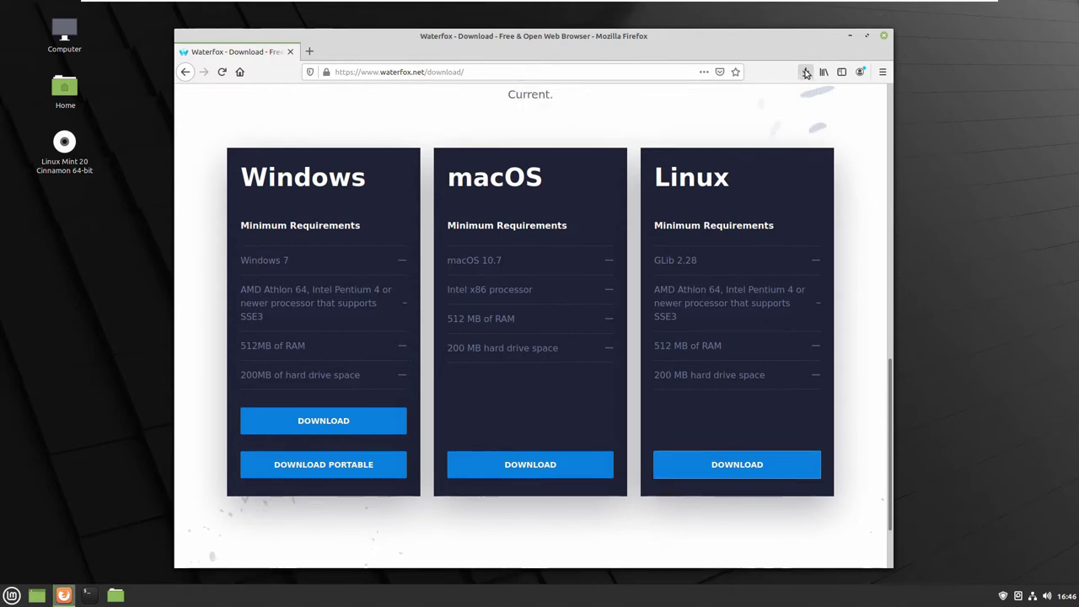
pyautogui.click(884, 37)
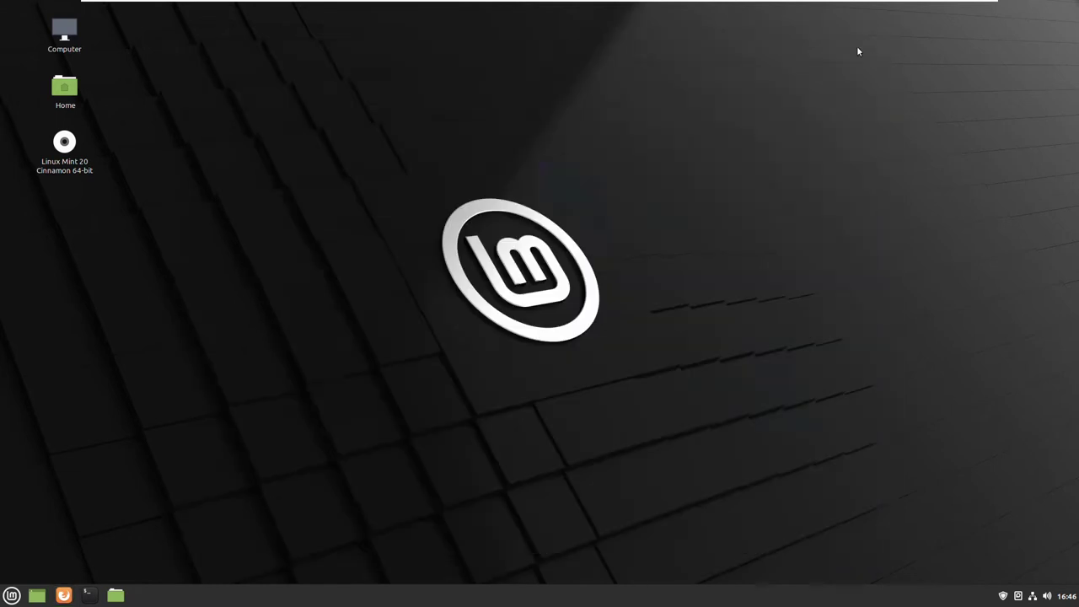
# - In the file manager's Downloads folder, extract the waterfox-classic-2020.07.en-US.linux-x86_64.tar.bz2 archive in place
pyautogui.click(117, 593)
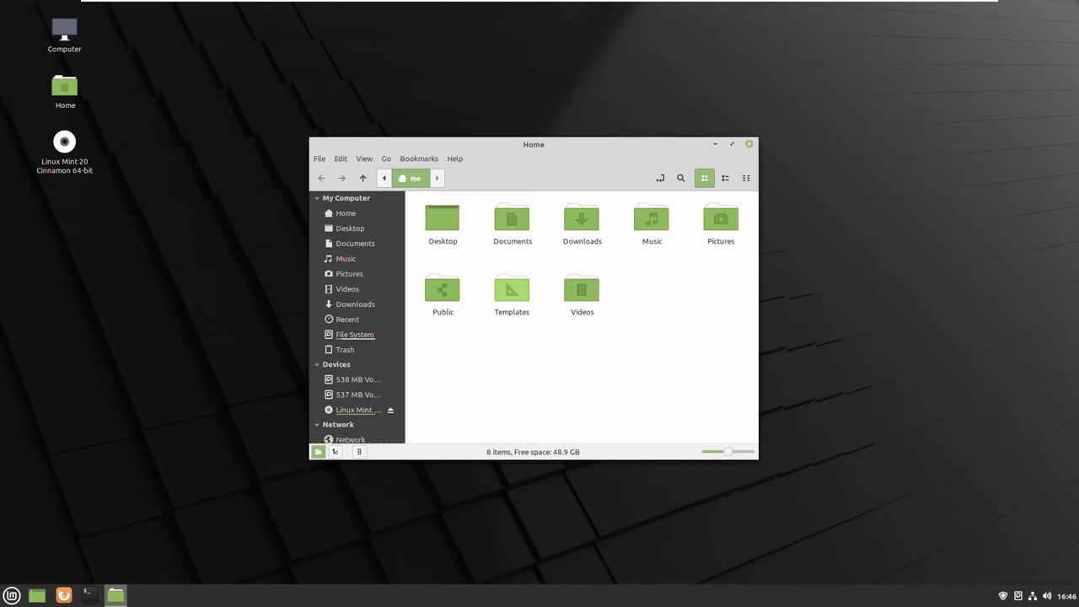
pyautogui.doubleClick(587, 216)
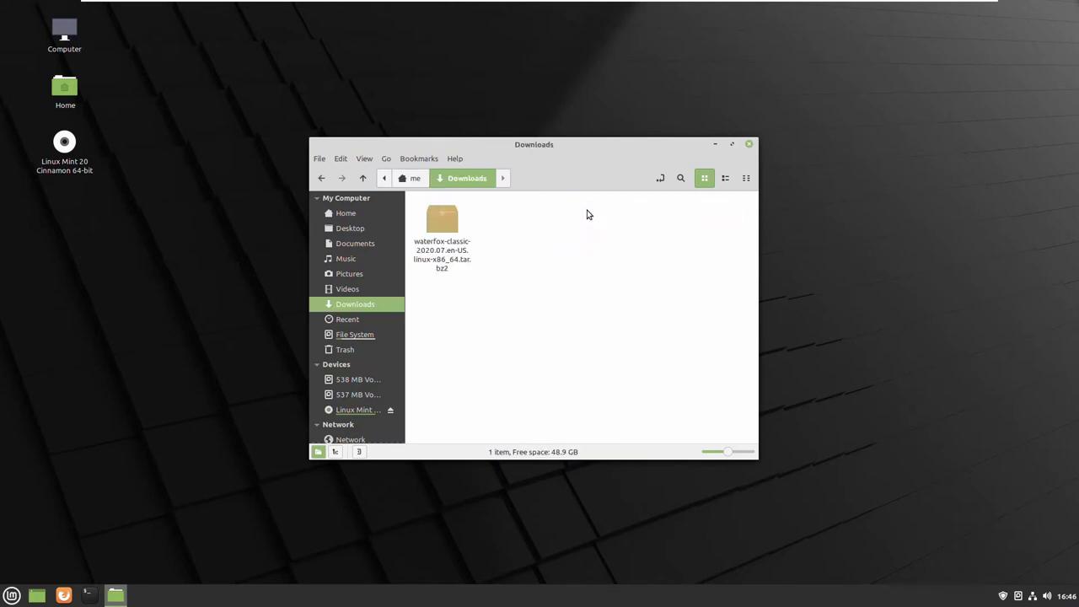
pyautogui.click(469, 248)
pyautogui.rightClick(445, 229)
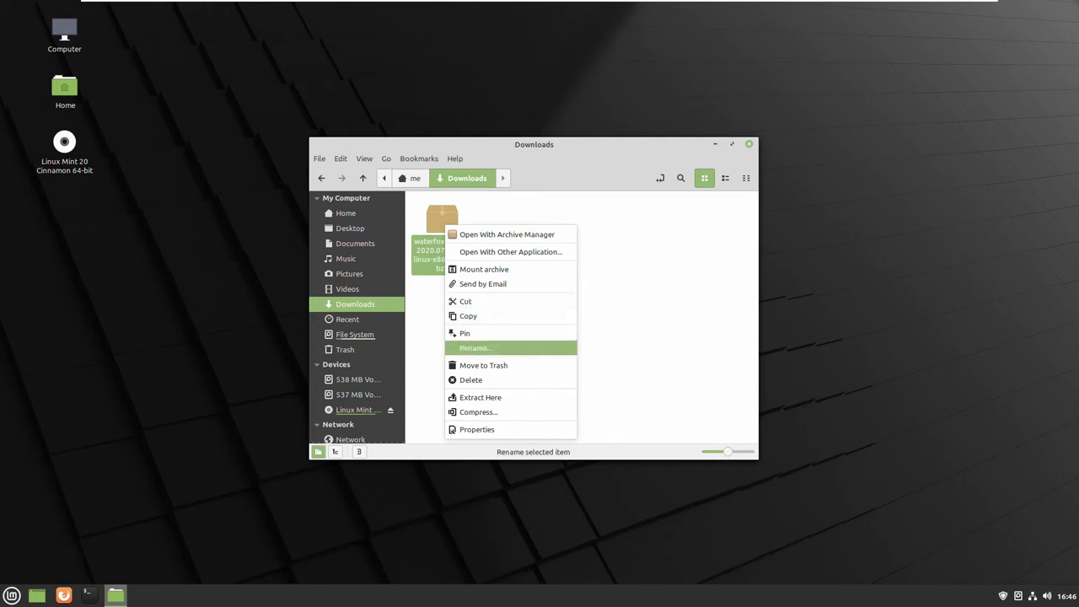
pyautogui.click(511, 400)
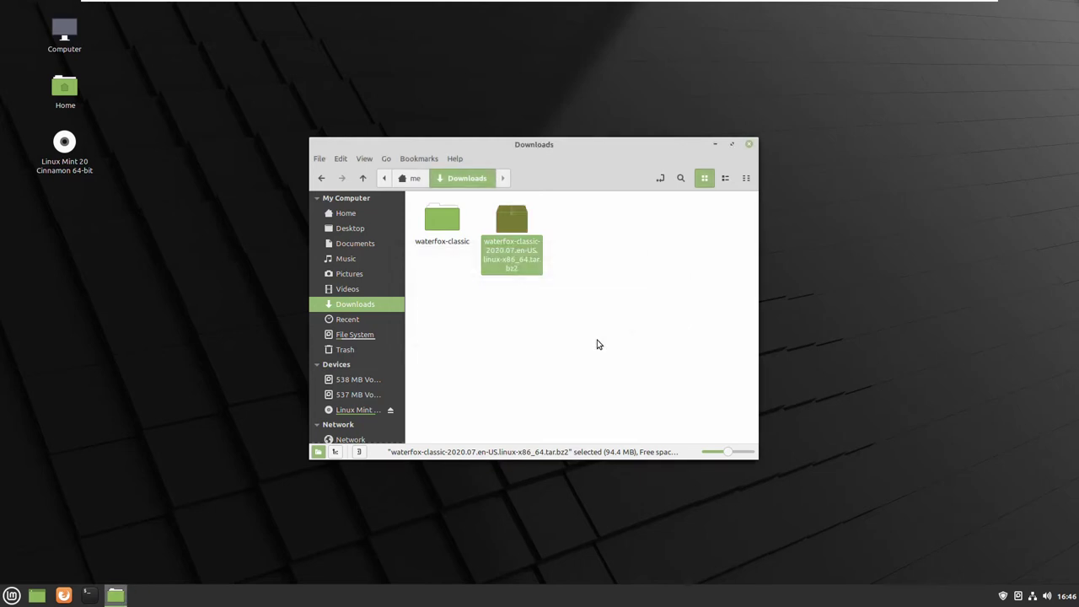
# - Open the extracted waterfox-classic folder and check in the waterfox file's permissions whether it may be executed as a program
pyautogui.click(435, 220)
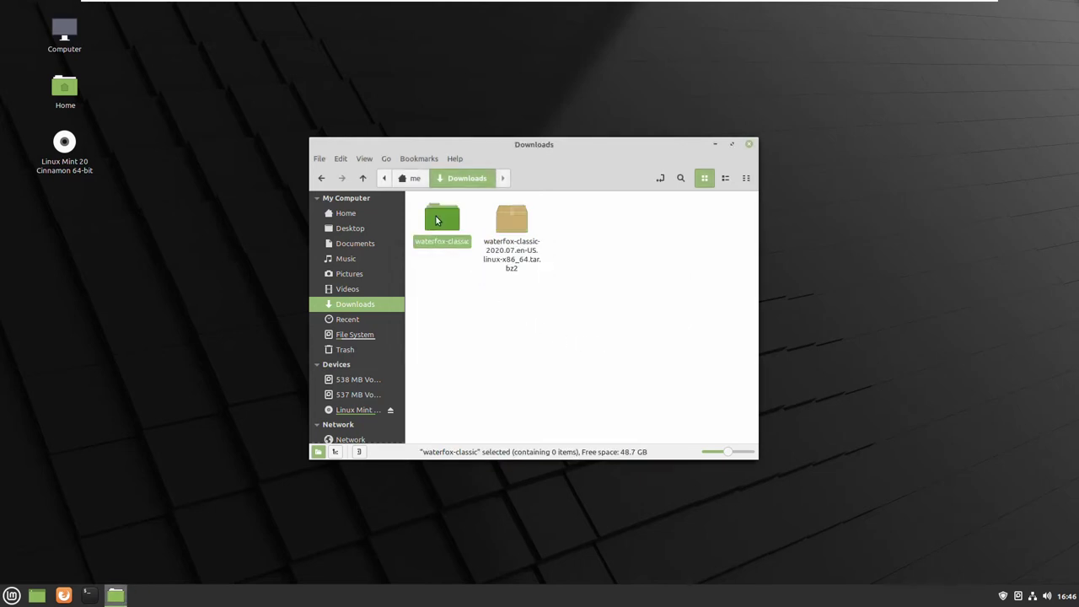
pyautogui.doubleClick(436, 220)
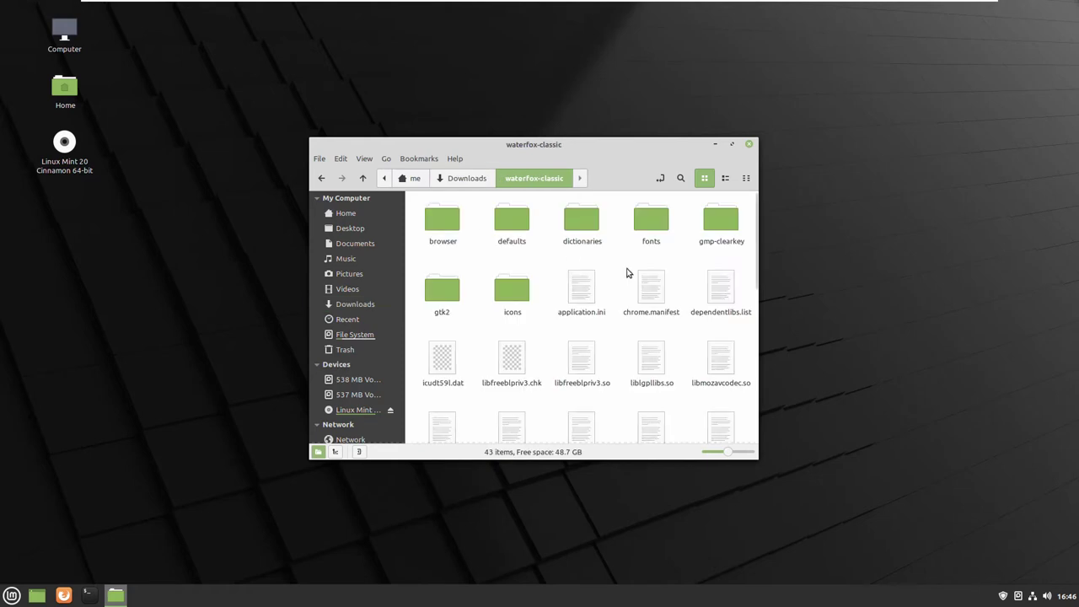
pyautogui.scroll(-5, 628, 272)
pyautogui.scroll(-3, 627, 272)
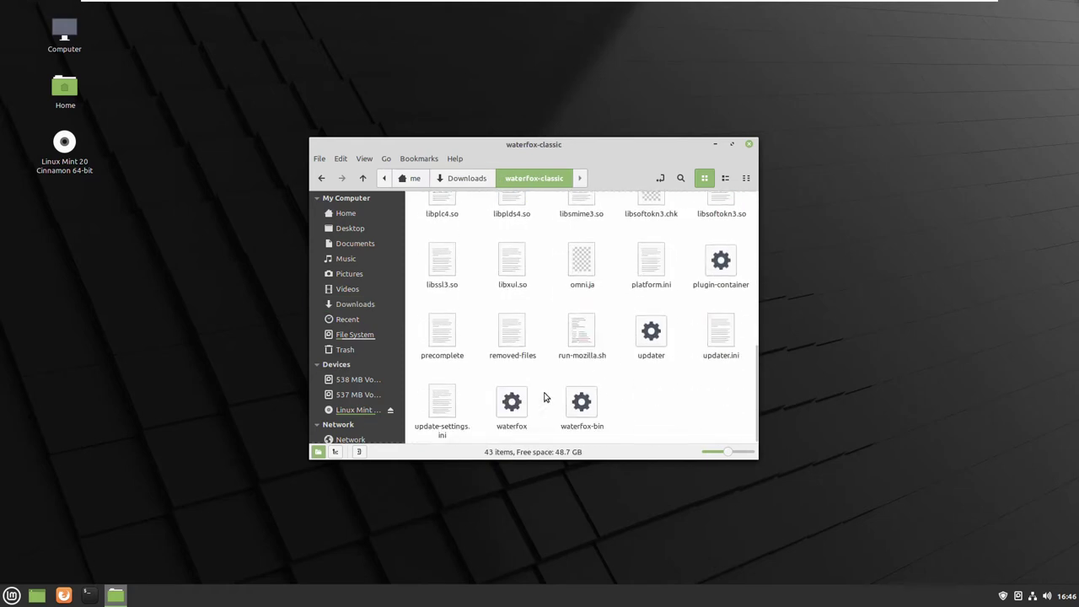
pyautogui.click(513, 403)
pyautogui.rightClick(515, 405)
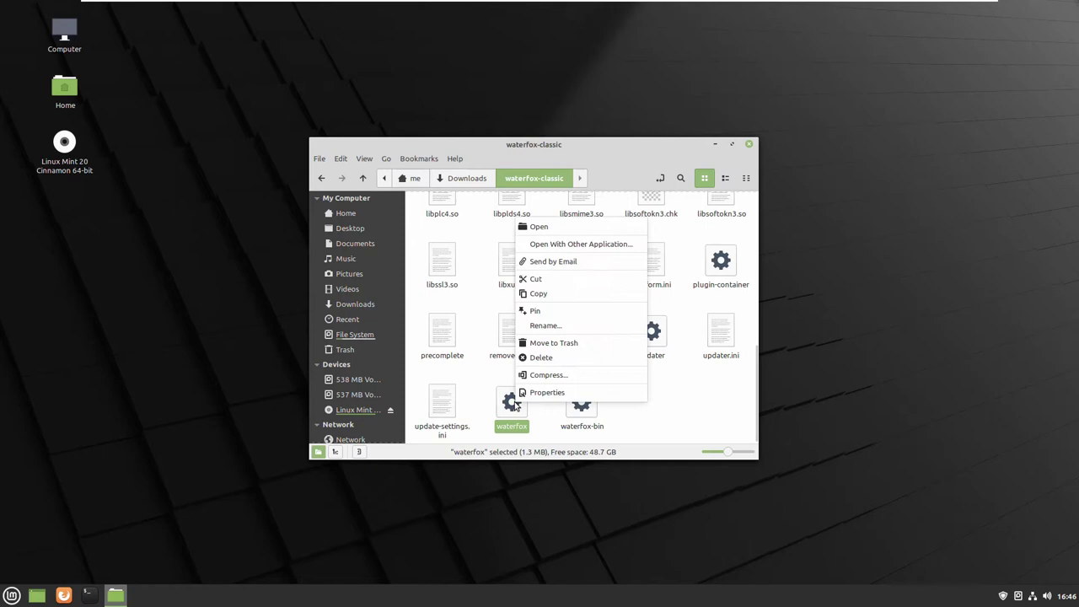
pyautogui.click(546, 393)
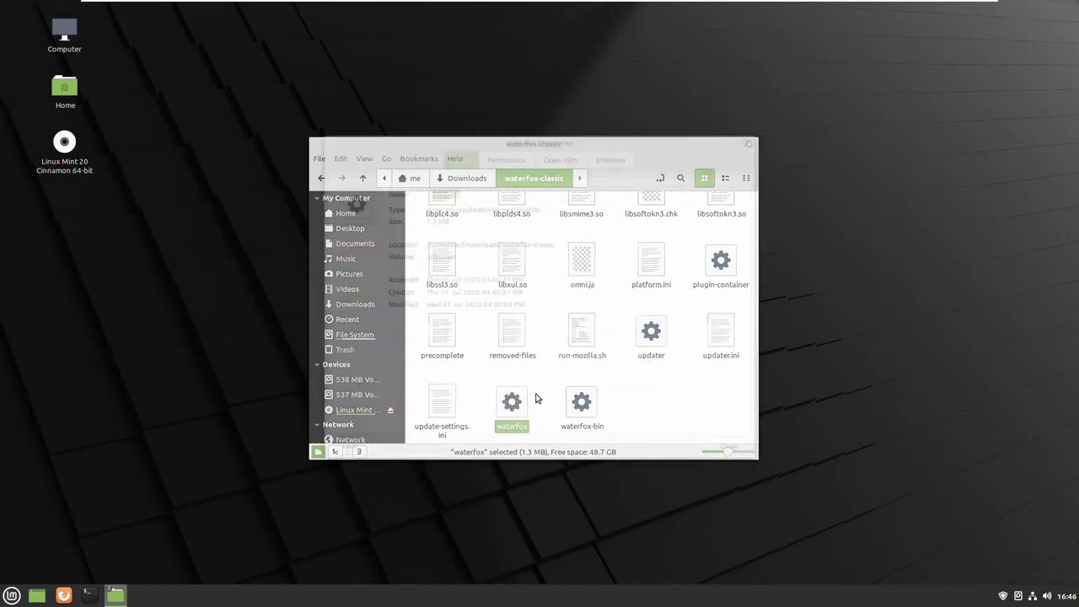
pyautogui.click(496, 158)
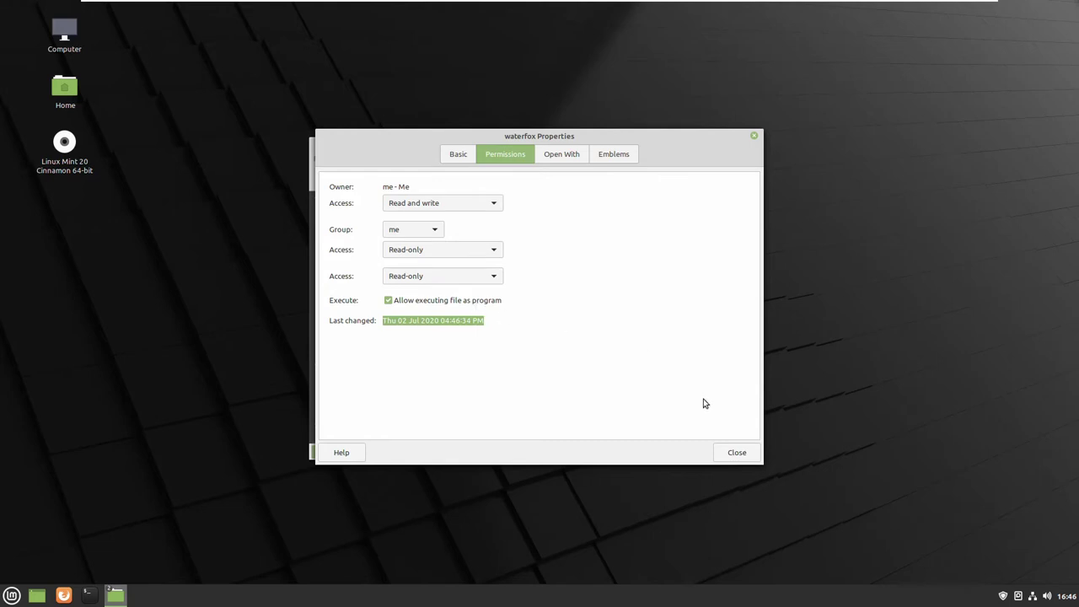
pyautogui.click(736, 453)
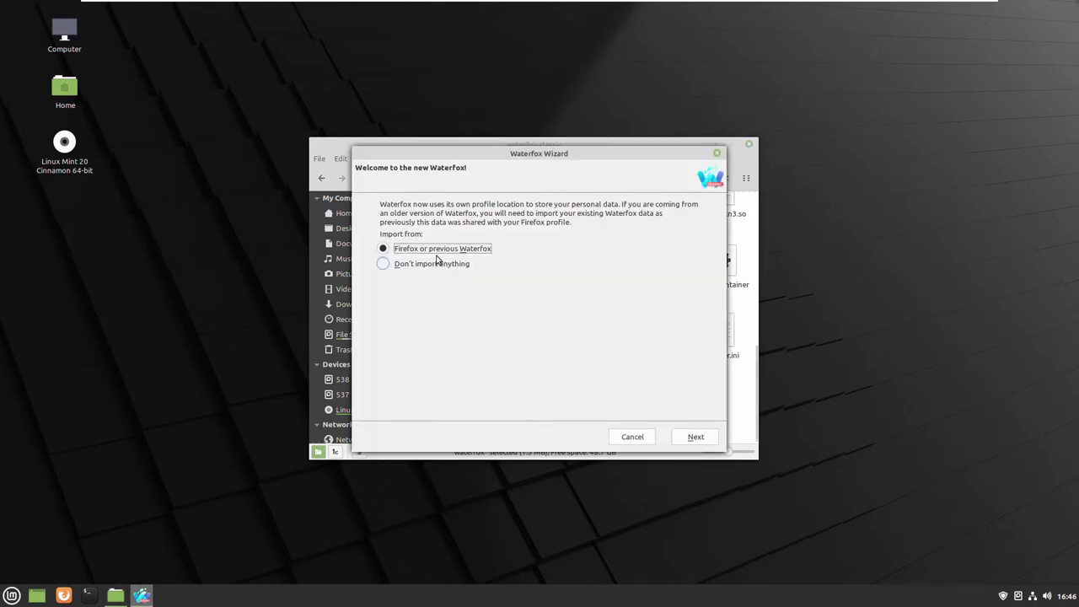
# - Complete the Waterfox Wizard with the option Don't import anything, and look through the Waterfox 2020.07 release notes
pyautogui.click(384, 264)
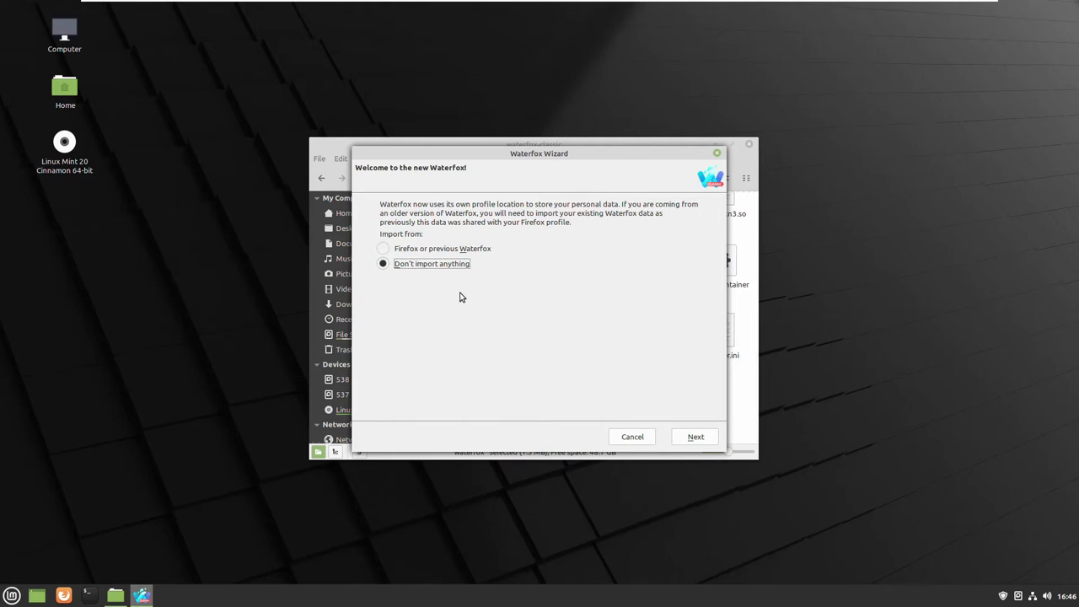
pyautogui.click(691, 437)
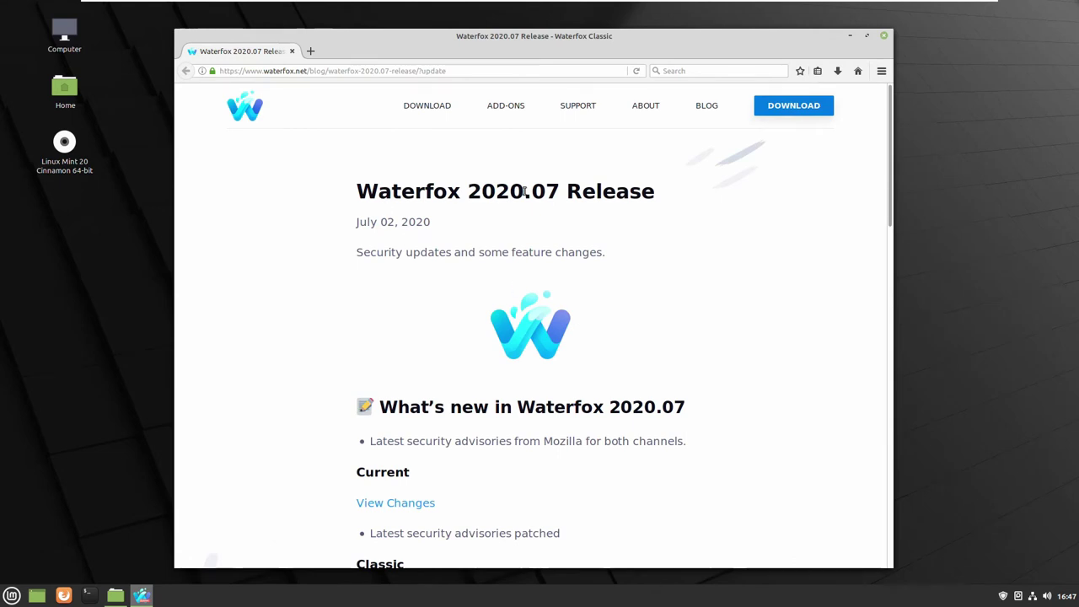
pyautogui.scroll(-8, 532, 259)
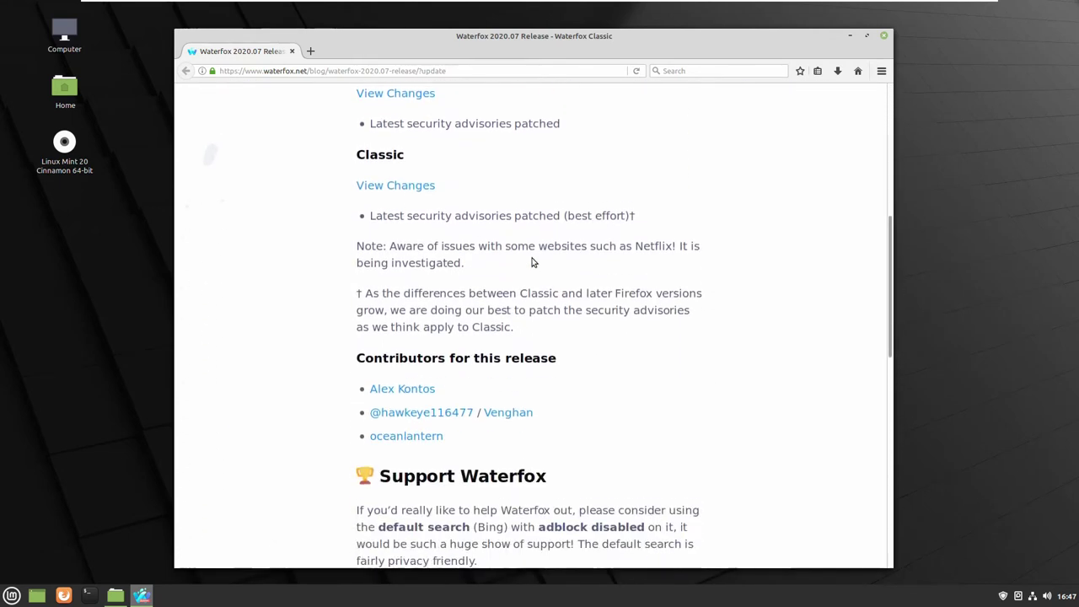
pyautogui.scroll(-3, 533, 262)
pyautogui.scroll(8, 533, 263)
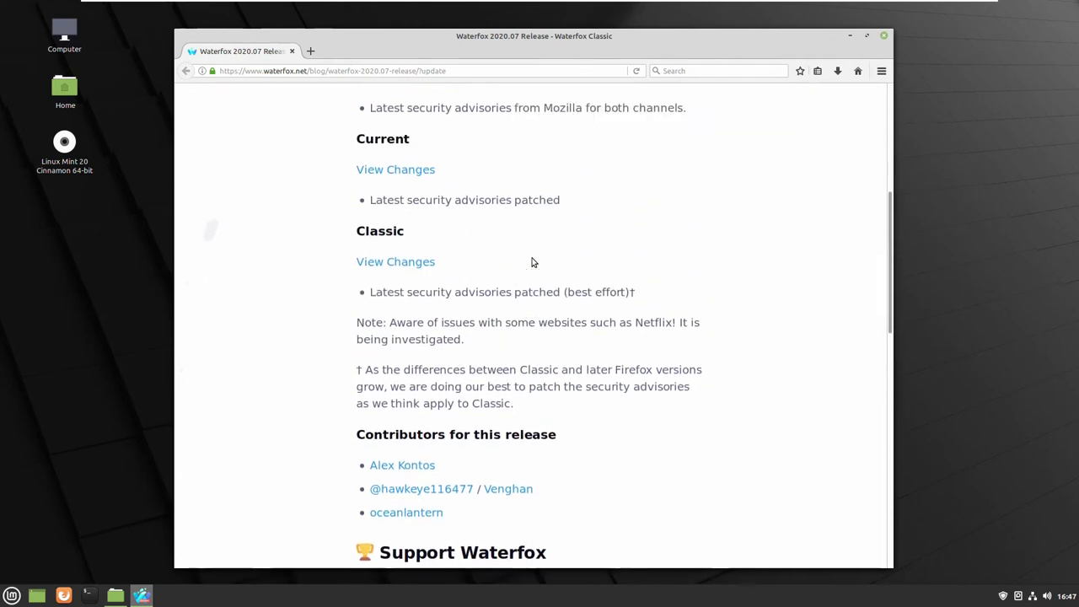
pyautogui.scroll(2, 533, 263)
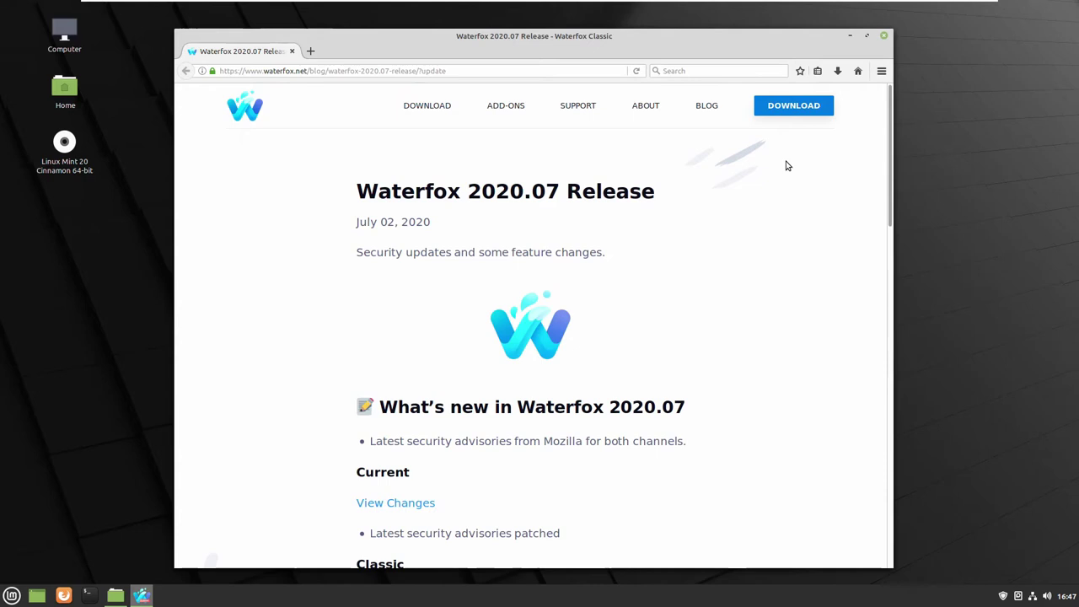
# - In Waterfox's general preferences, turn off the startup check for whether Waterfox is the default browser
pyautogui.click(881, 73)
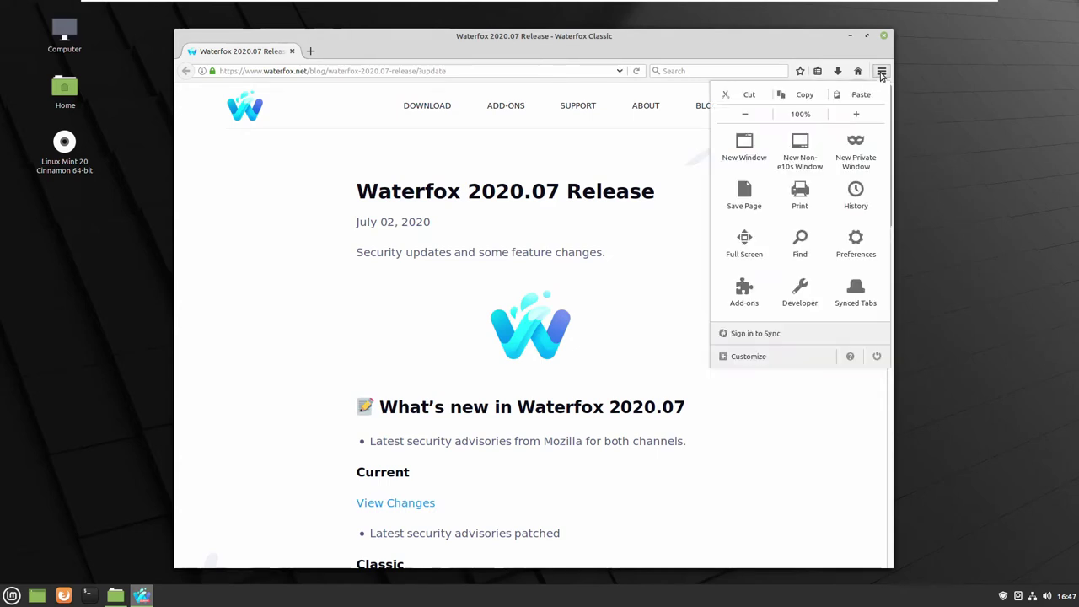
pyautogui.click(855, 242)
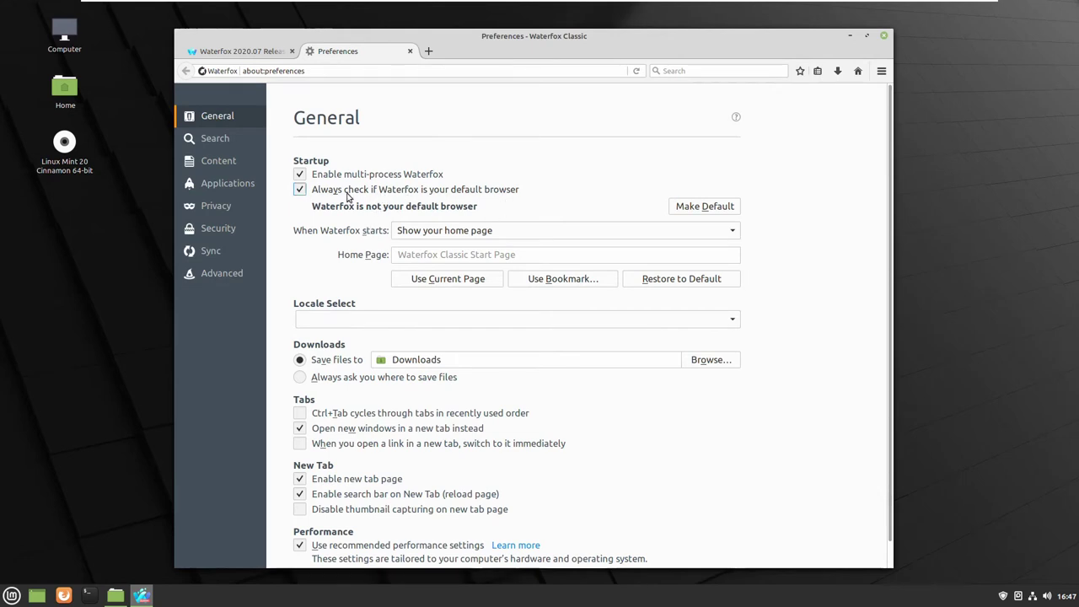
pyautogui.click(300, 189)
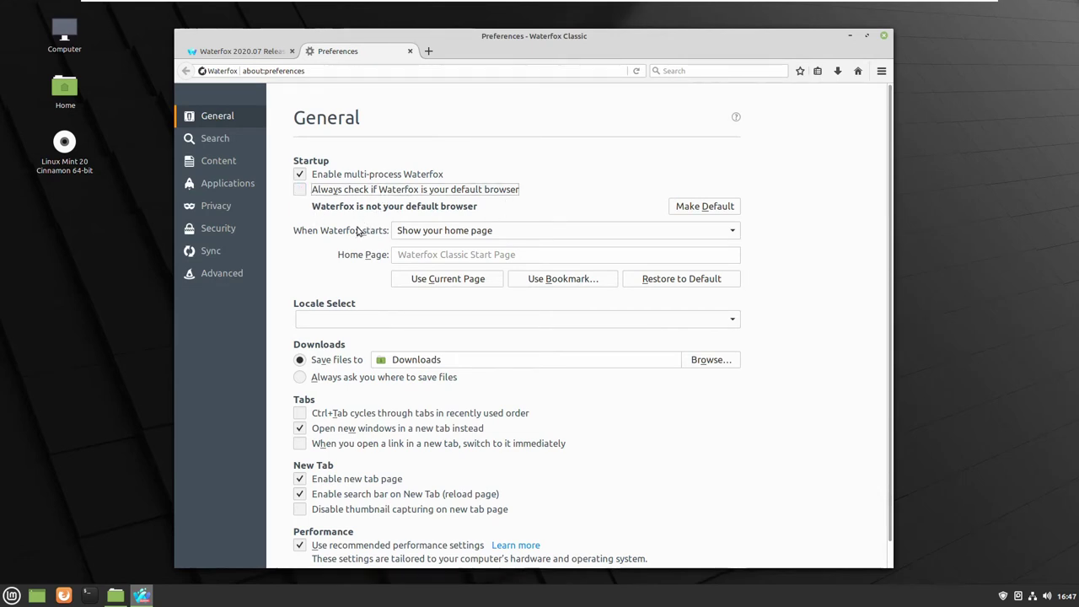
pyautogui.scroll(-1, 359, 233)
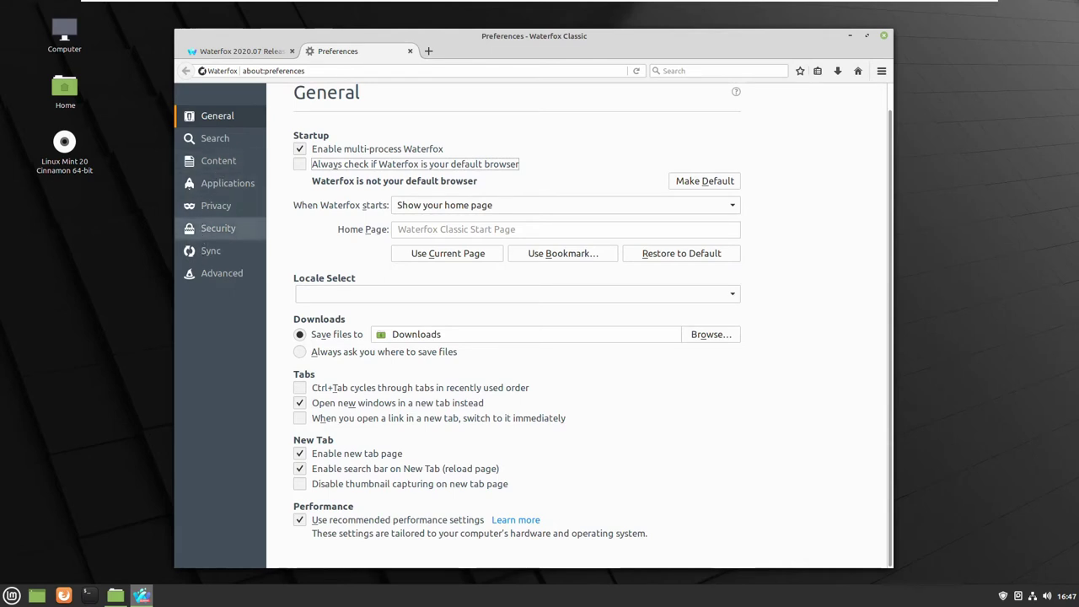
# - In the advanced preferences, set Waterfox updates to Never check for updates
pyautogui.click(234, 275)
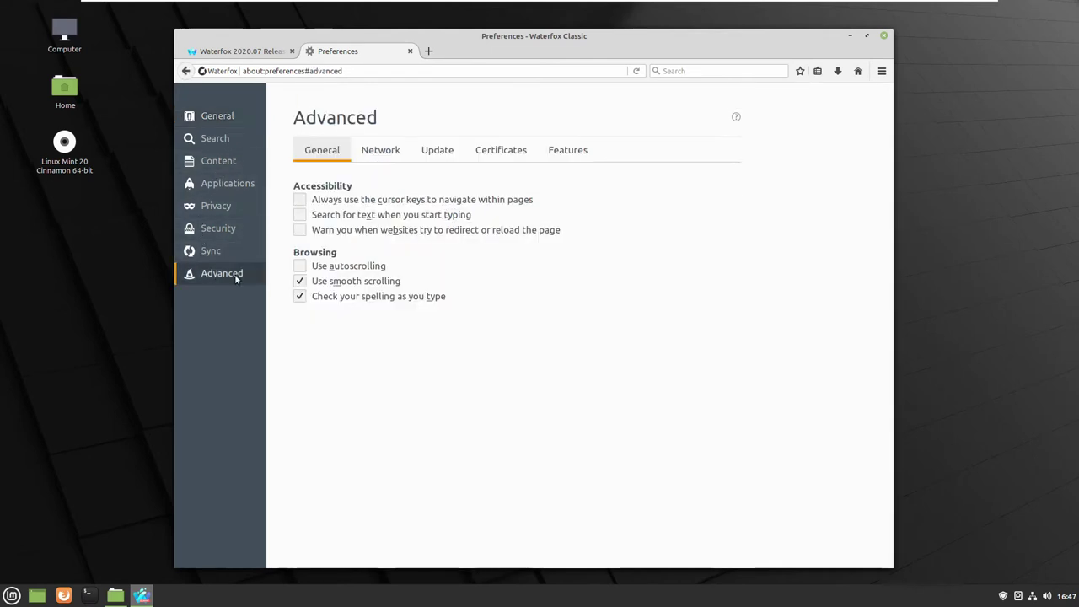
pyautogui.click(438, 150)
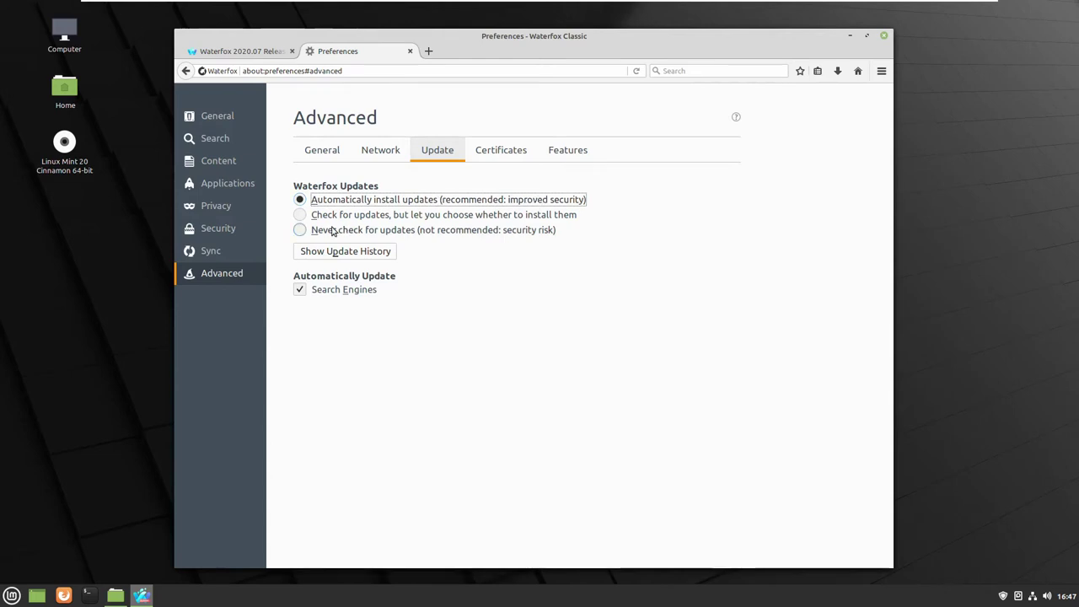
pyautogui.click(302, 231)
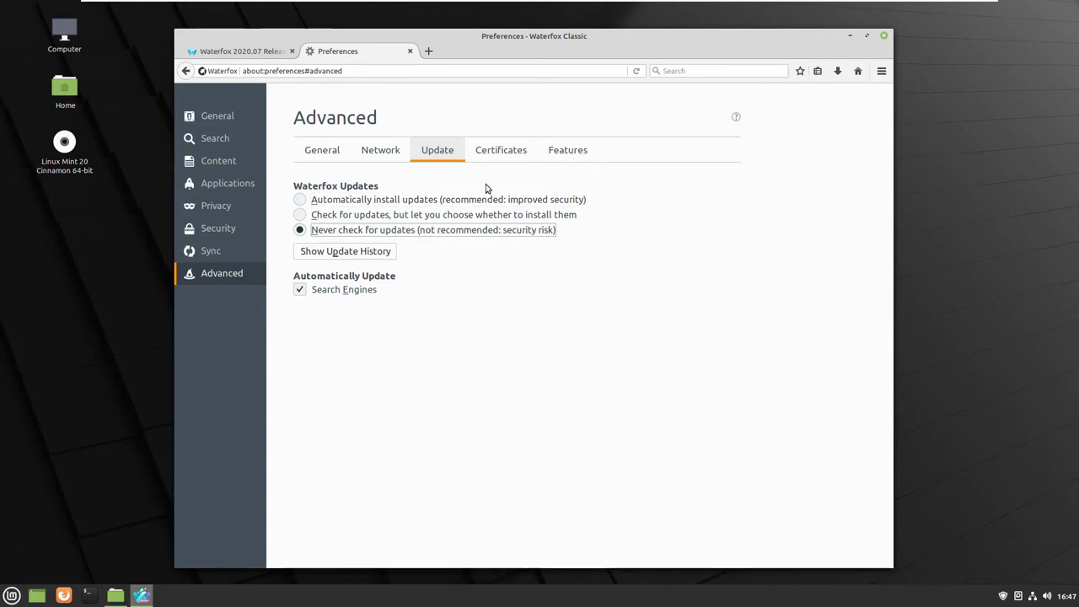
# - Set the network connection settings to No proxy and confirm them
pyautogui.click(364, 154)
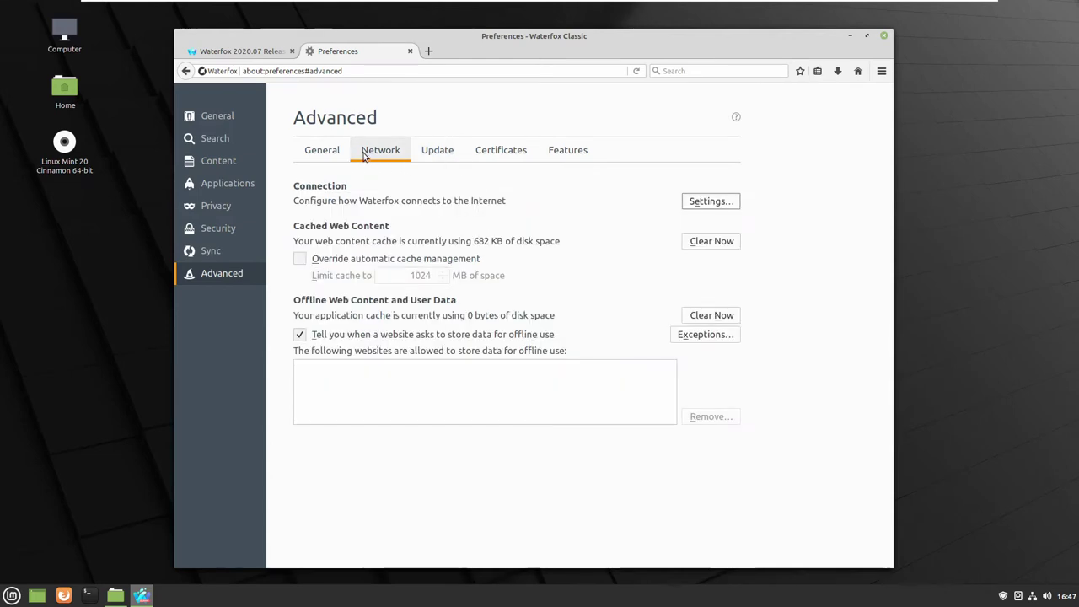
pyautogui.click(730, 205)
pyautogui.click(377, 184)
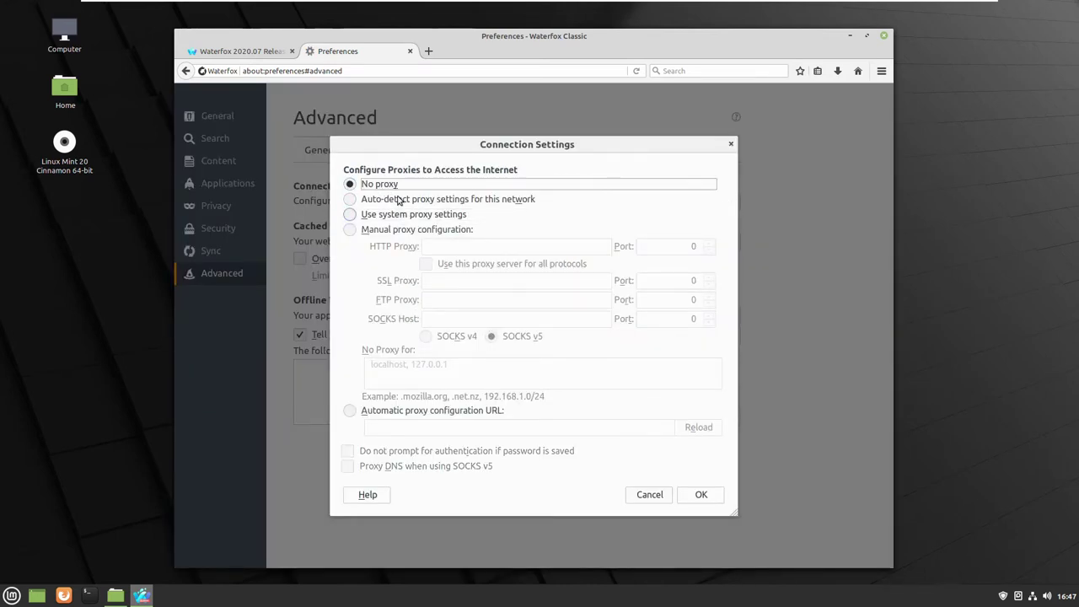
pyautogui.click(700, 495)
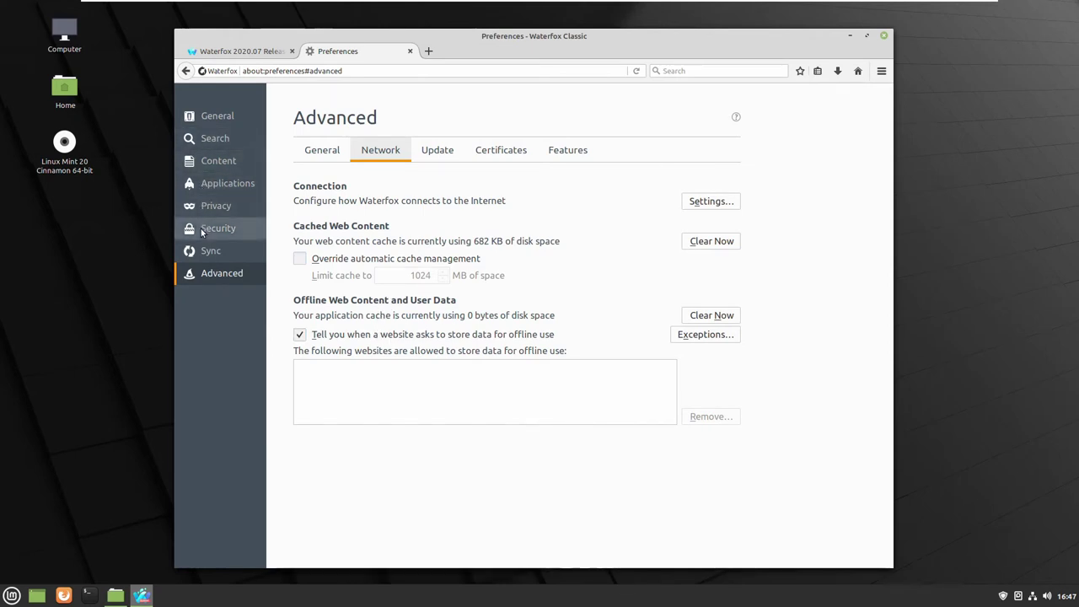
# - Examine the remaining preferences: Advanced general options and features, Sync, Security, Privacy, Applications and Content
pyautogui.click(319, 152)
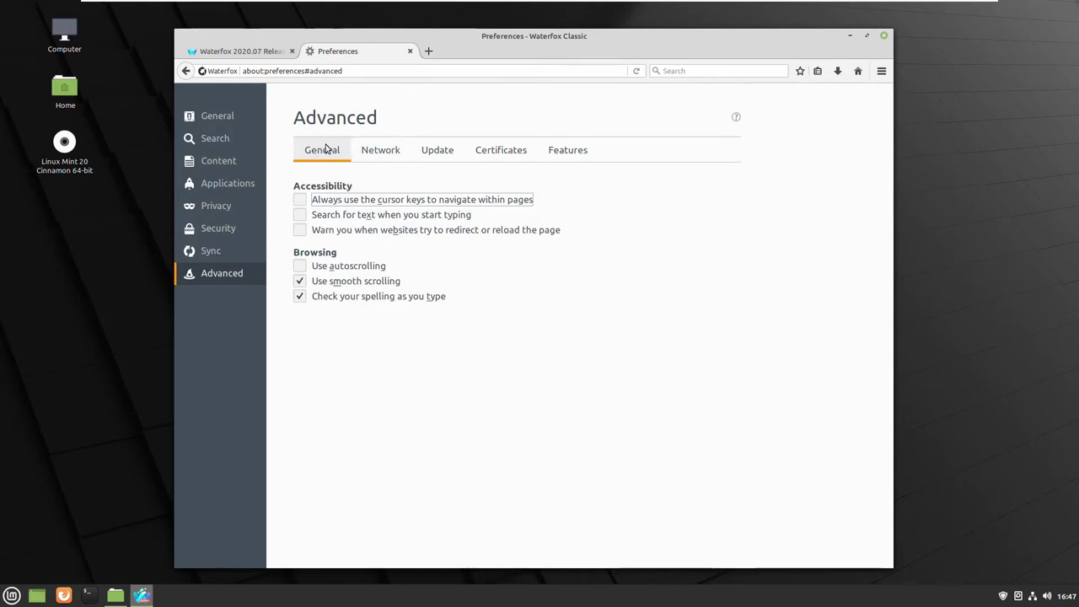
pyautogui.click(569, 151)
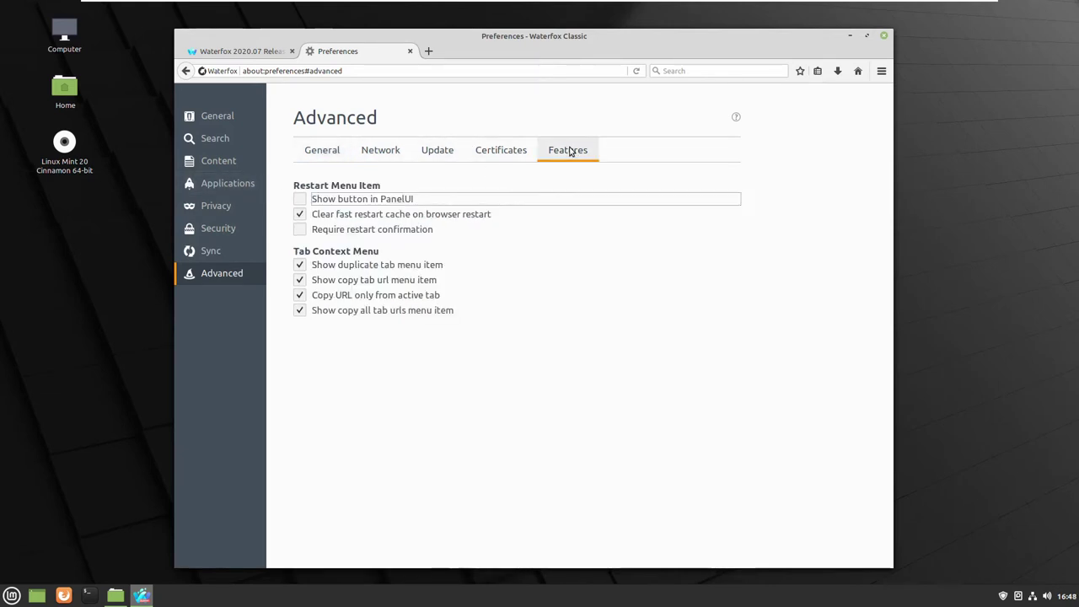
pyautogui.click(210, 251)
pyautogui.click(209, 230)
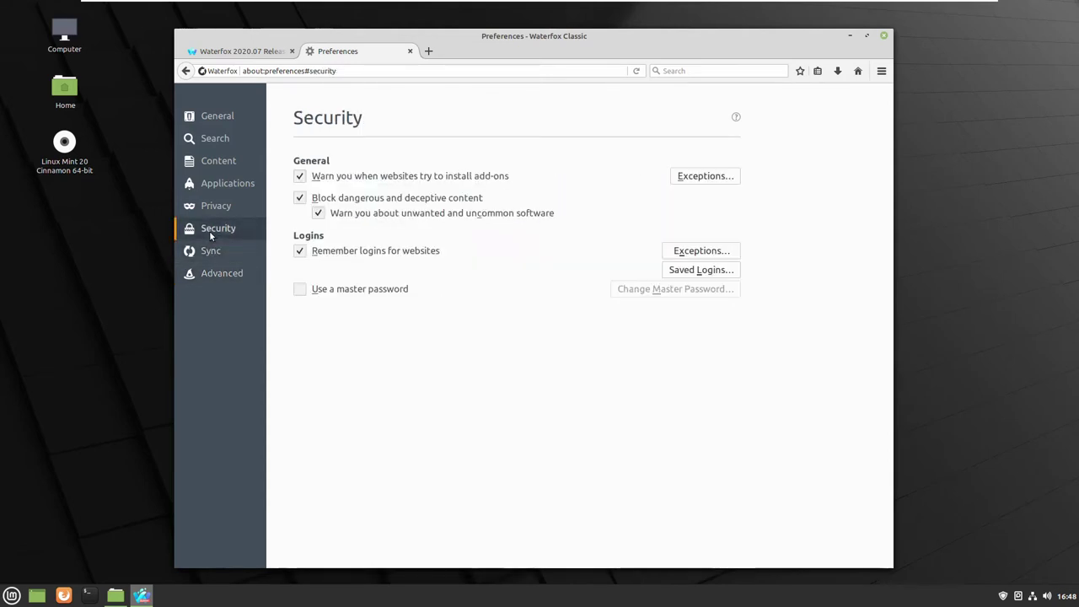
pyautogui.click(207, 209)
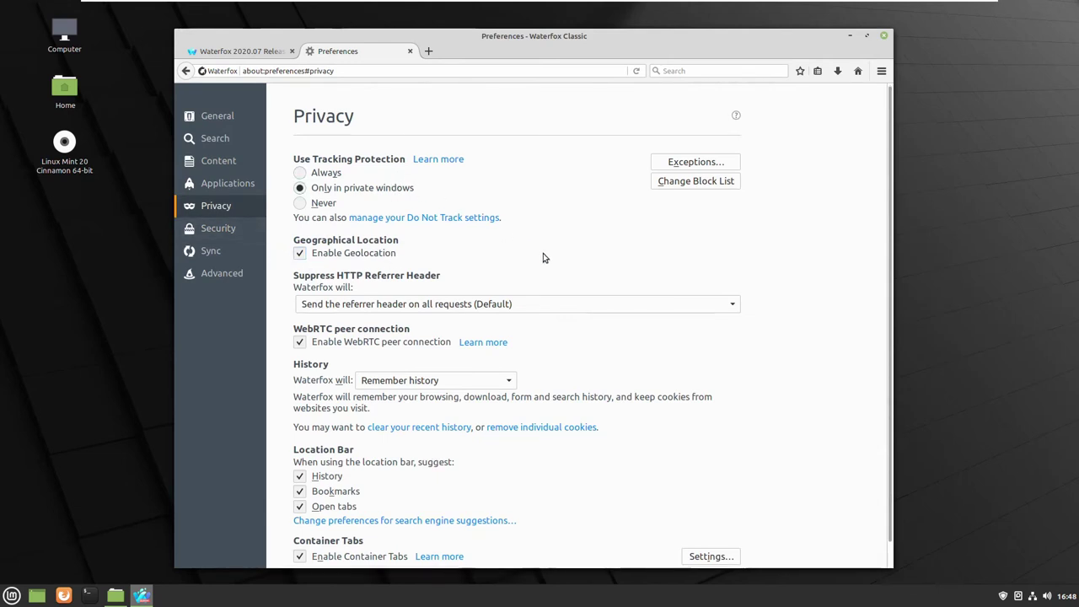
pyautogui.scroll(-1, 543, 256)
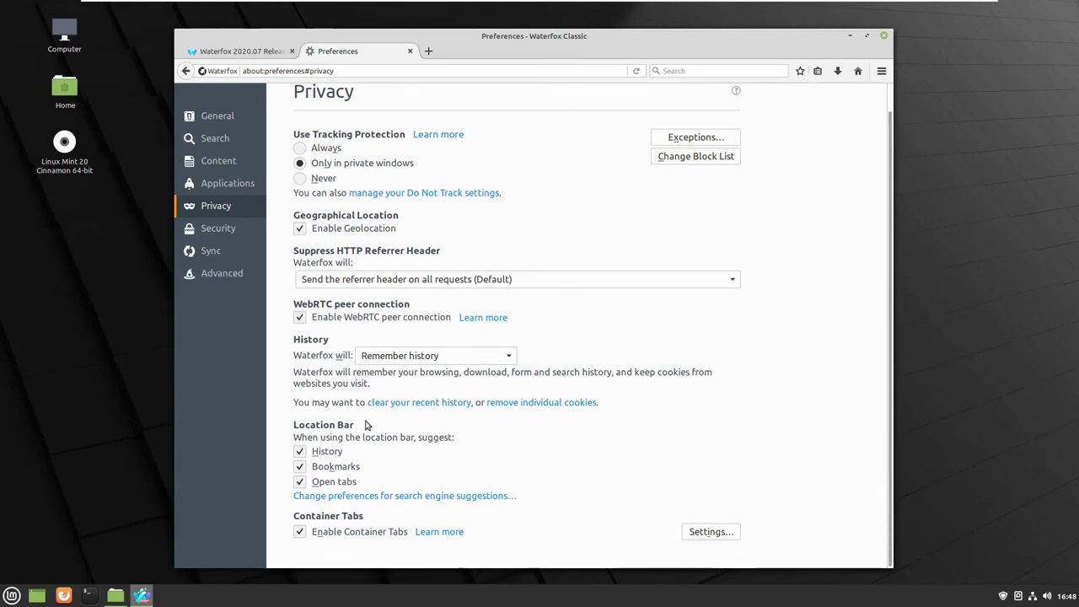
pyautogui.click(221, 187)
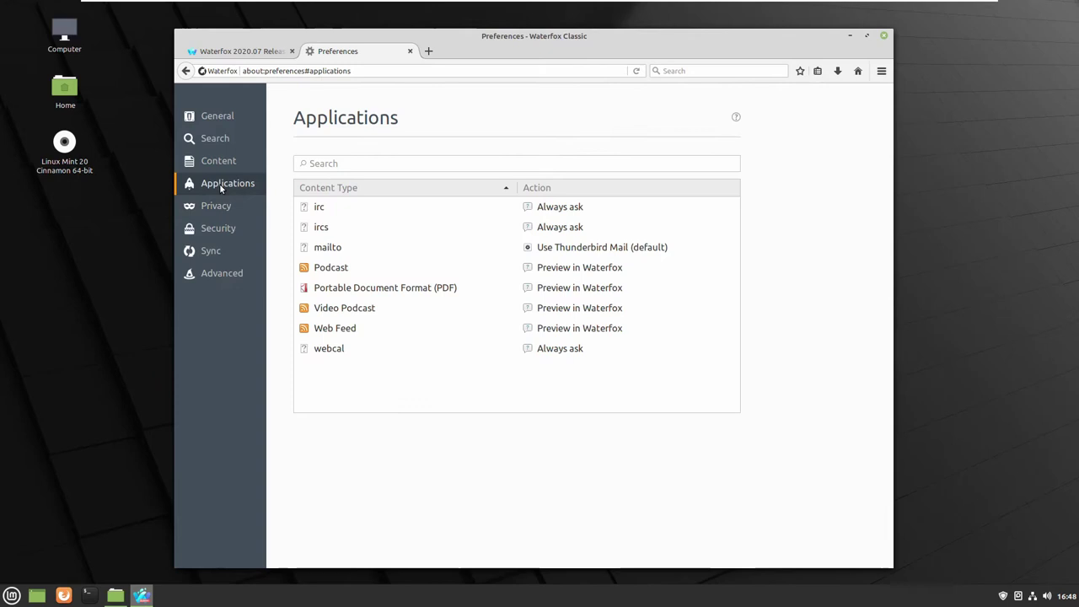
pyautogui.click(220, 169)
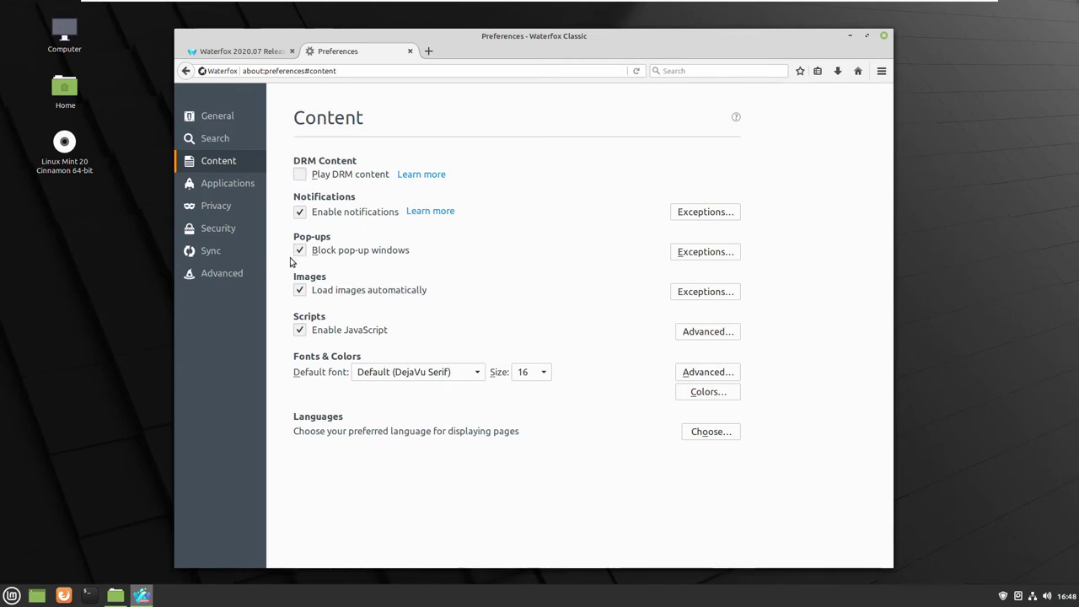
# - Set the default search engine to DuckDuckGo and close the preferences page
pyautogui.click(208, 140)
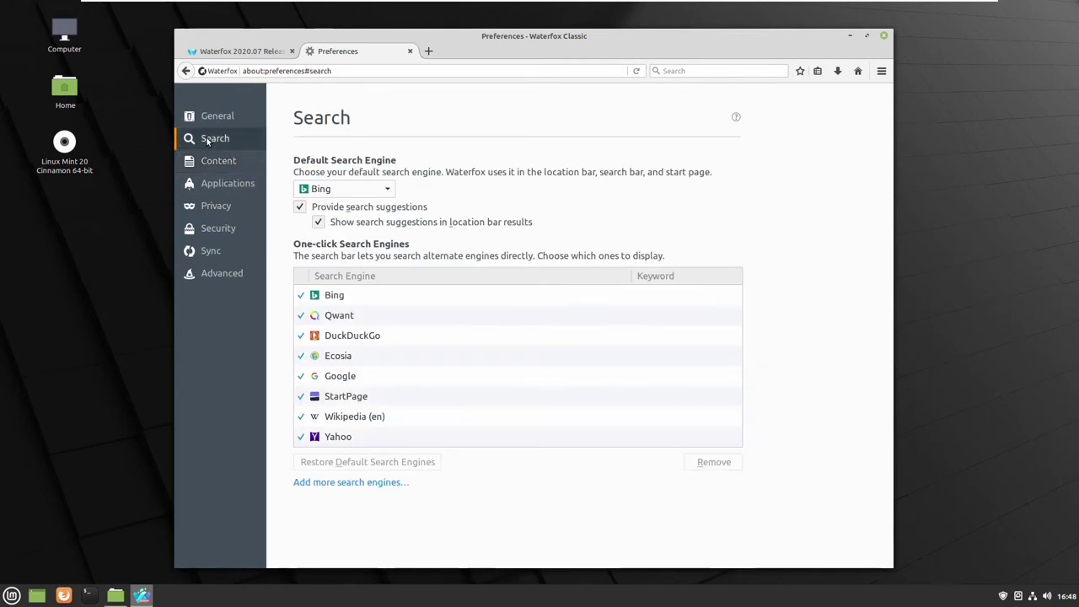
pyautogui.click(381, 193)
pyautogui.click(343, 244)
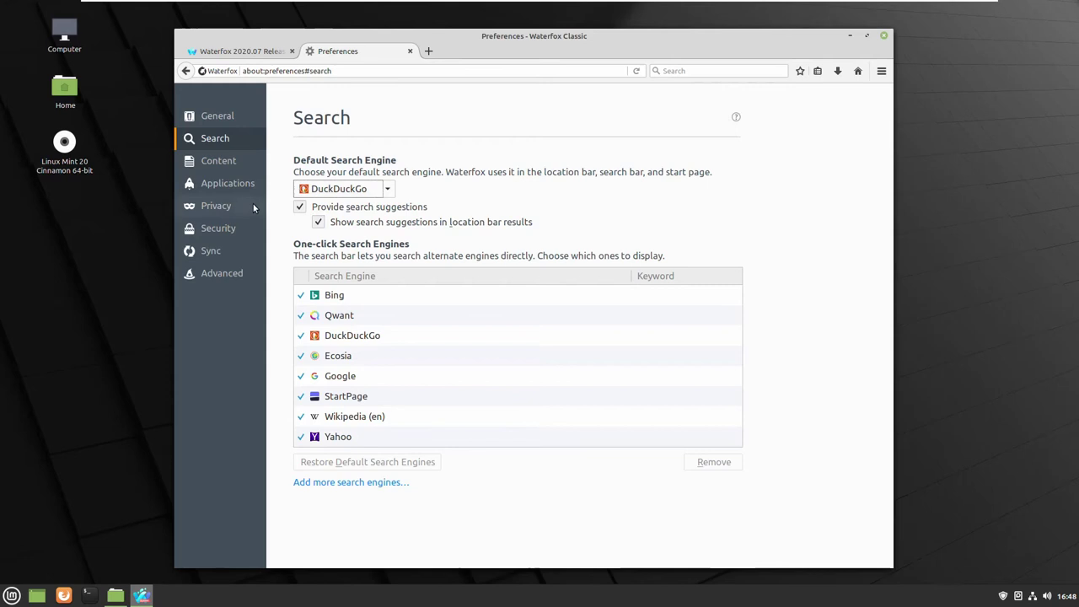
pyautogui.click(211, 116)
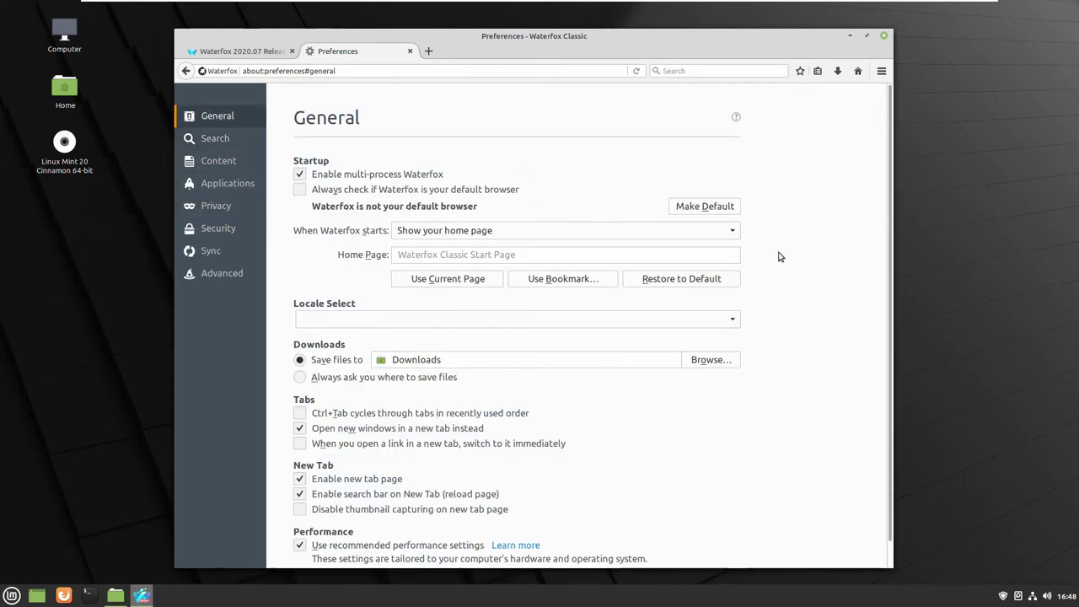
pyautogui.scroll(-1, 779, 255)
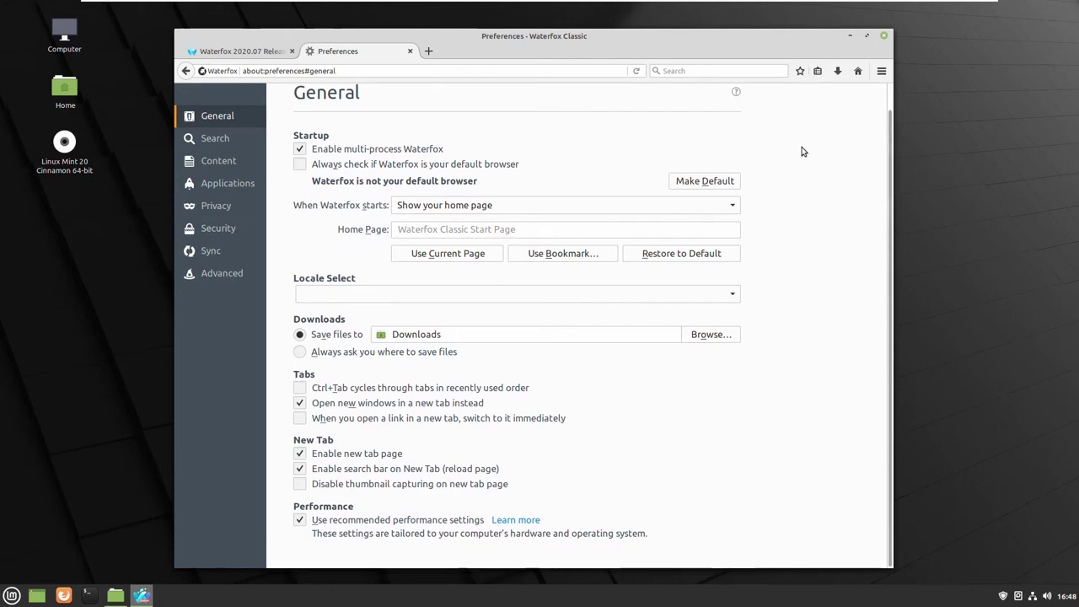
pyautogui.click(409, 51)
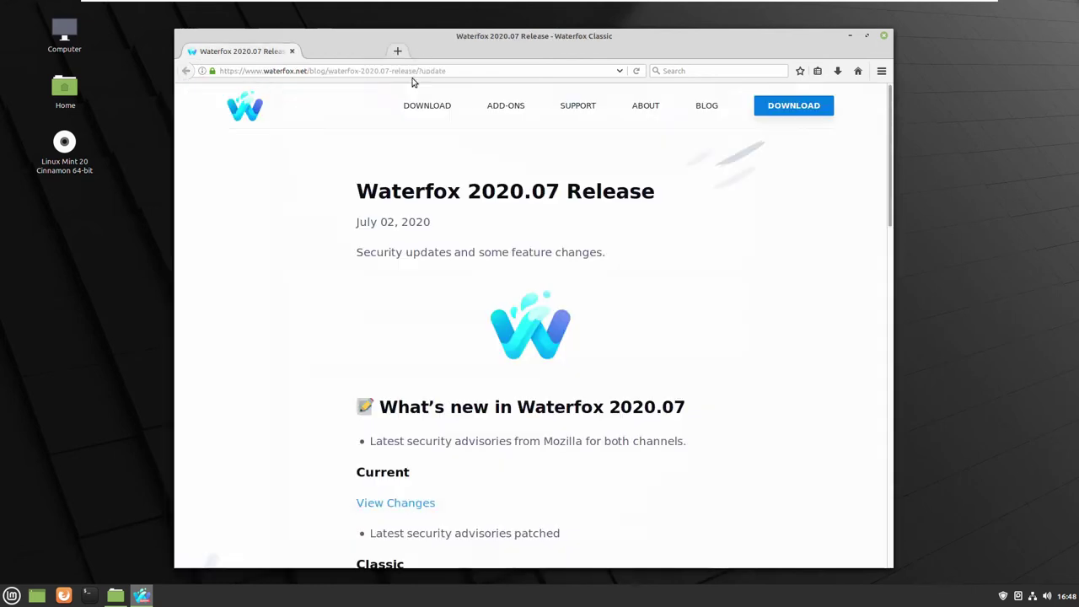
# - Show the menu bar in the Waterfox window
pyautogui.rightClick(470, 57)
pyautogui.click(487, 108)
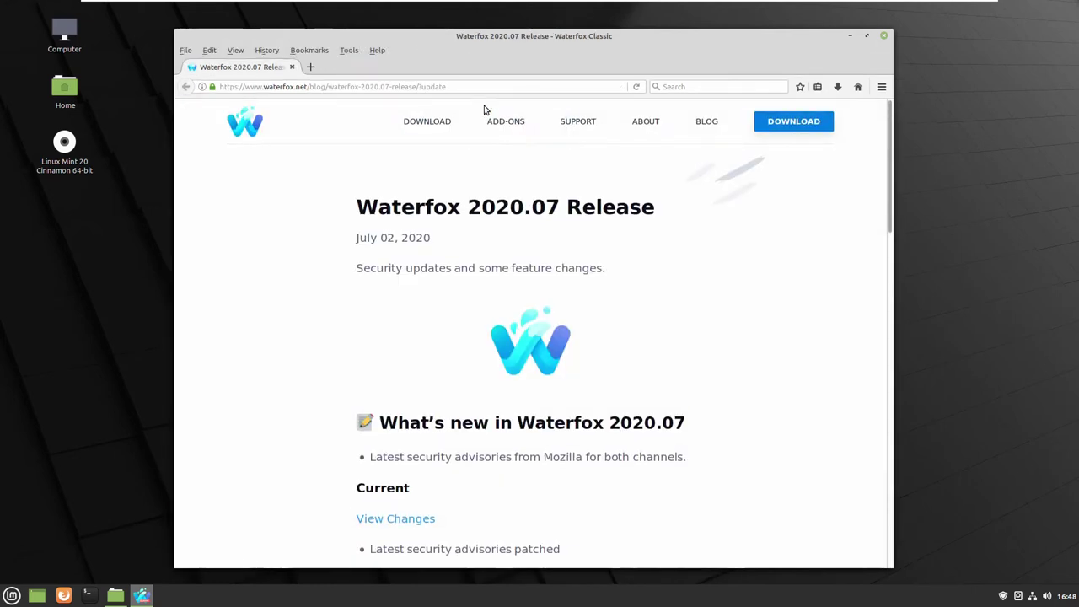
pyautogui.click(309, 50)
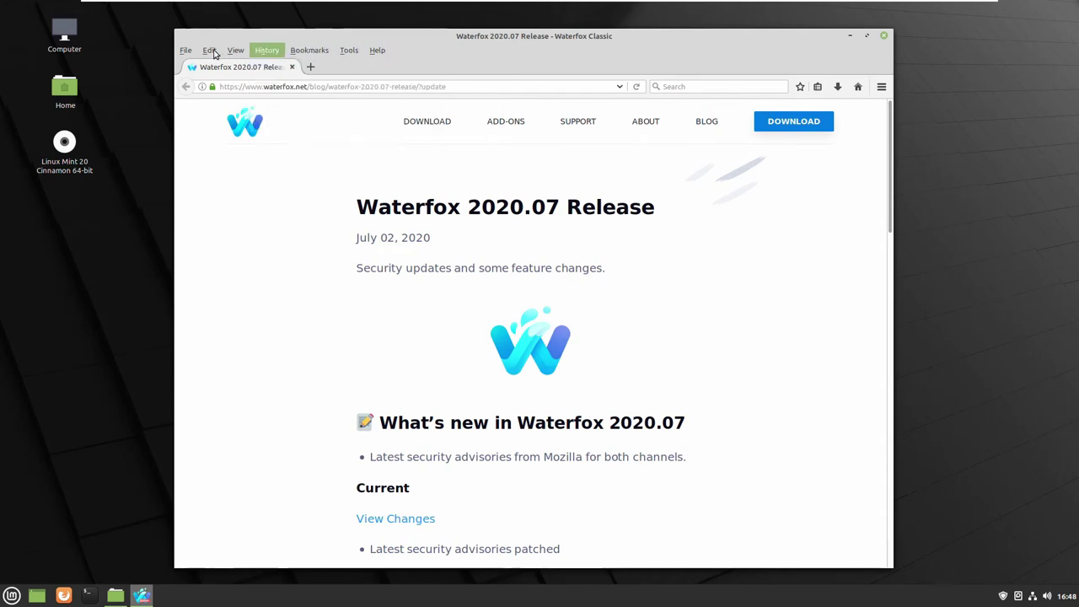
pyautogui.moveTo(377, 52)
pyautogui.click(588, 60)
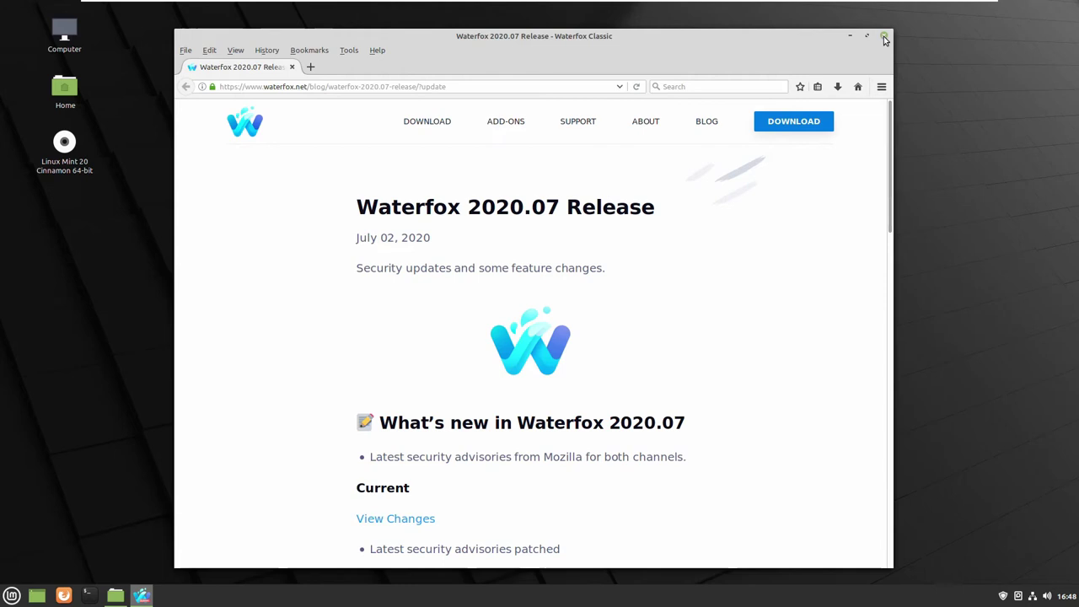
# - Check the search suggestion preferences offered by the address bar tip, and close the preferences page
pyautogui.click(499, 84)
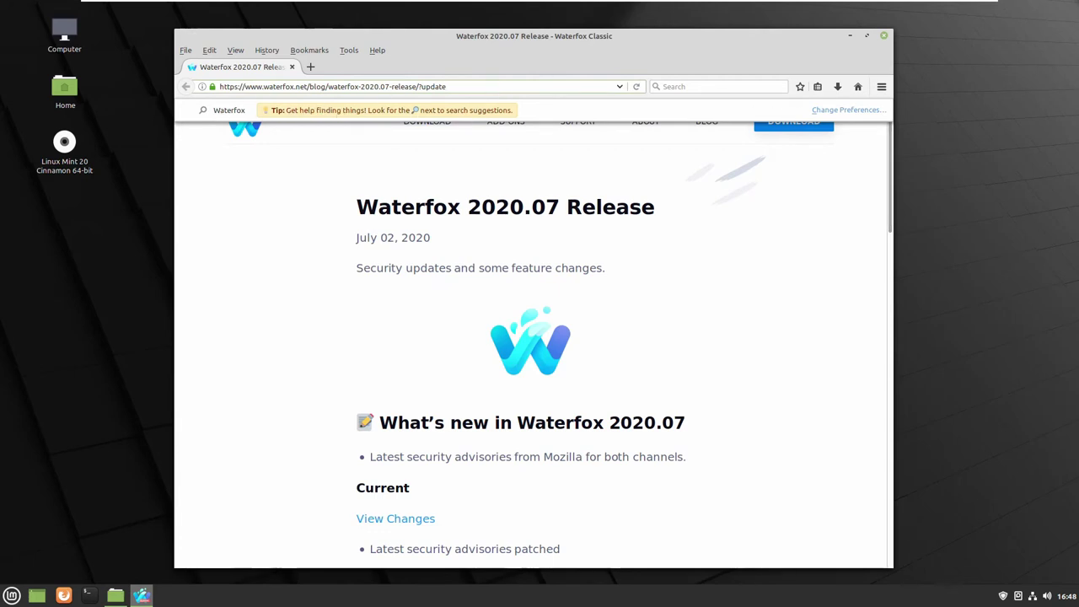
pyautogui.click(834, 111)
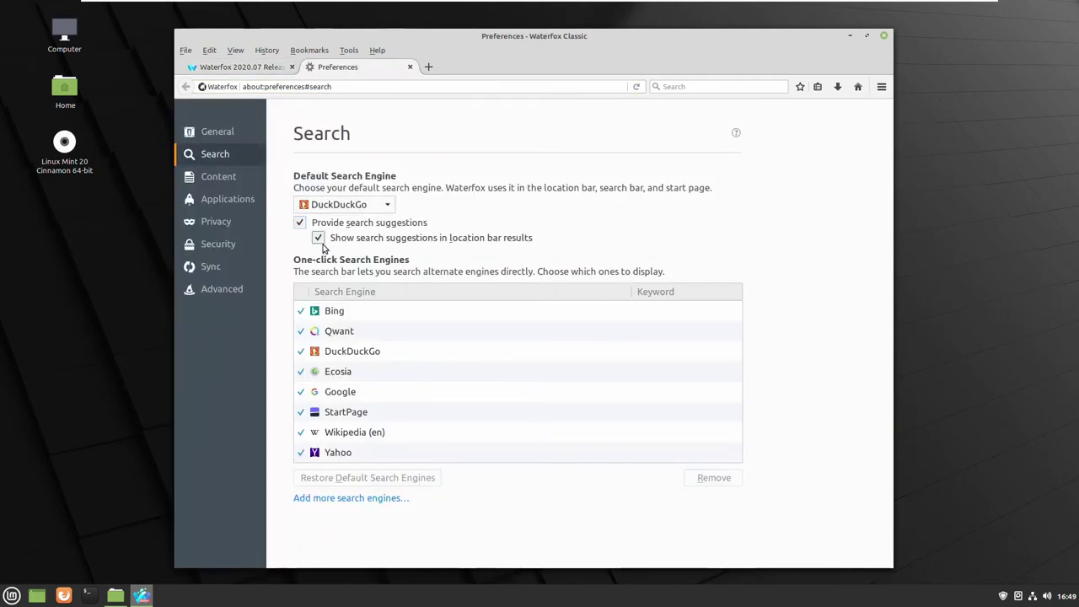
pyautogui.click(409, 66)
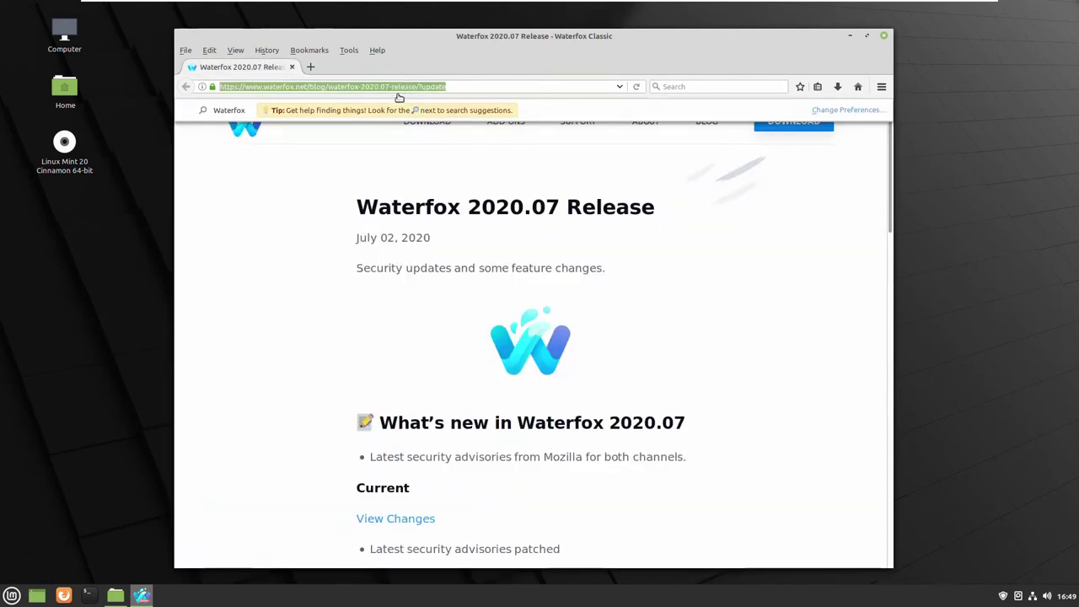
# - Search the web for "waterfox icons" in a new tab and browse the image results
pyautogui.hotkey('ctrl', 't')
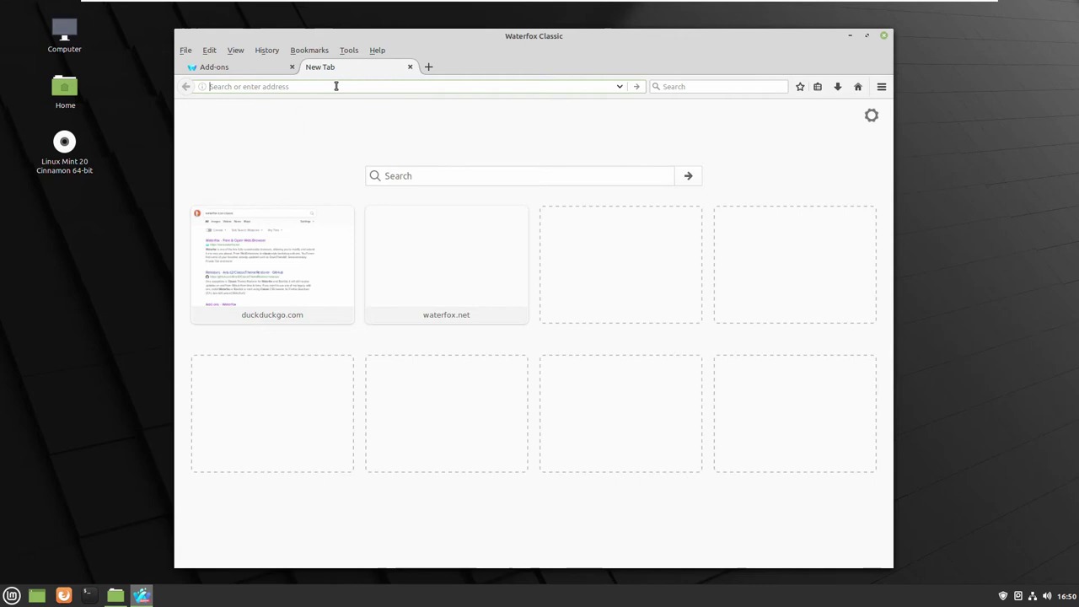
pyautogui.write('waterf')
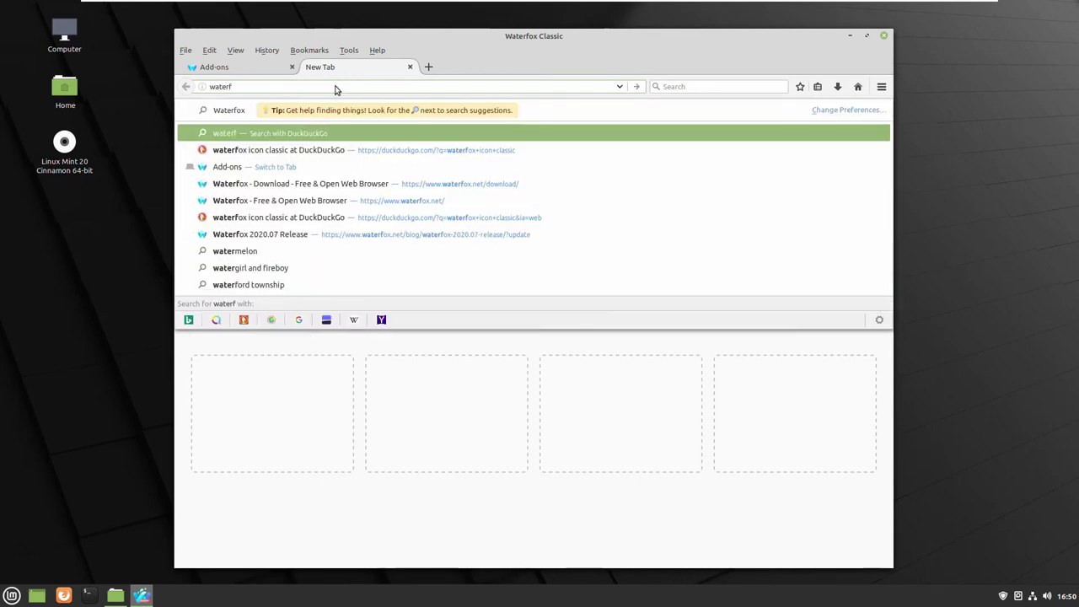
pyautogui.write('ox icons')
pyautogui.press('Return')
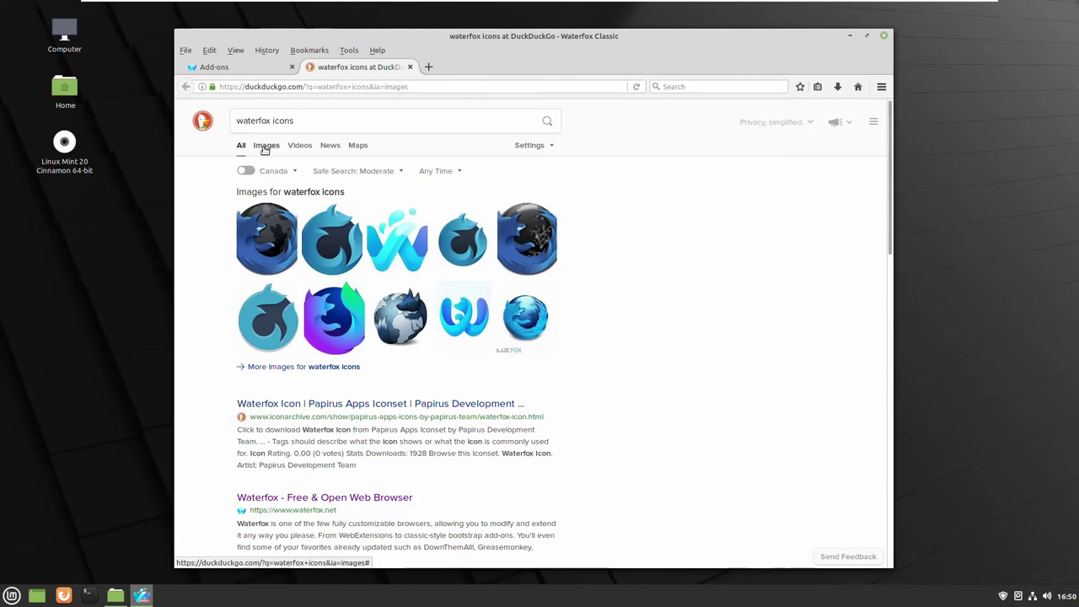
pyautogui.click(265, 145)
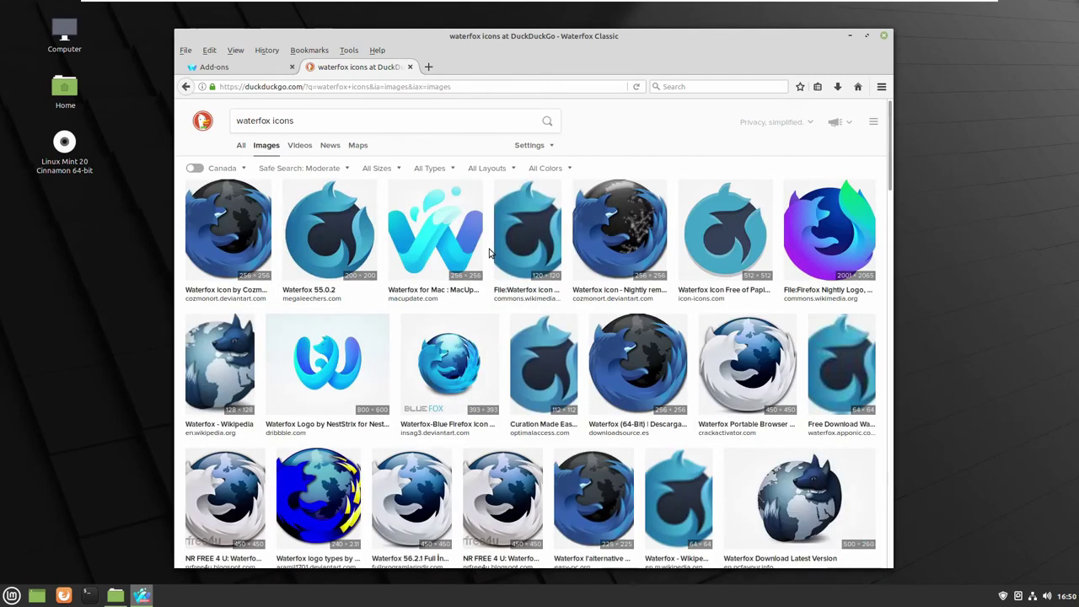
pyautogui.scroll(-5, 489, 253)
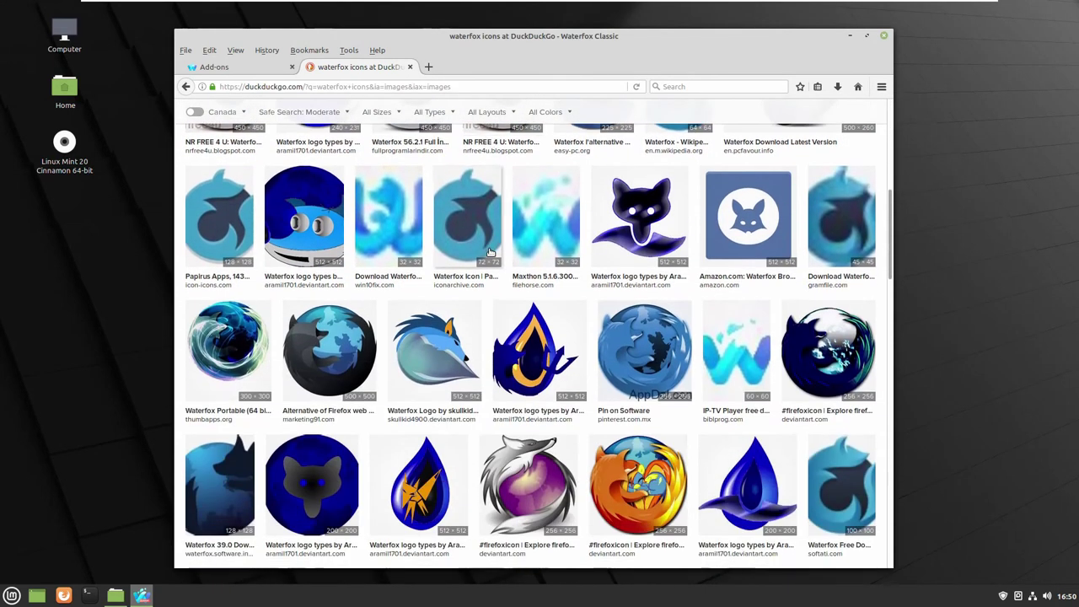
pyautogui.scroll(-5, 489, 252)
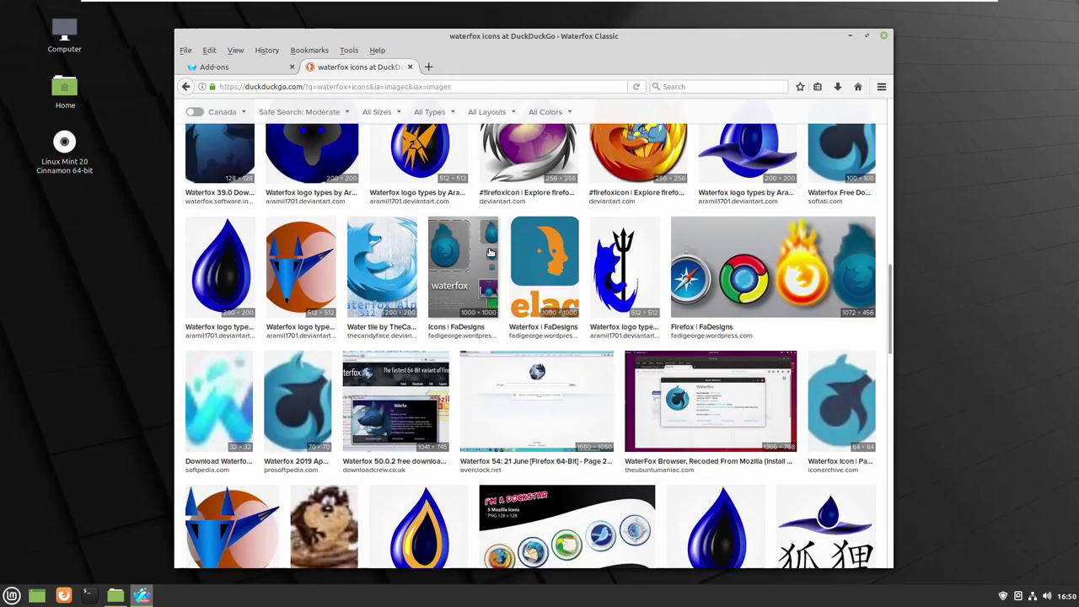
pyautogui.scroll(15, 490, 252)
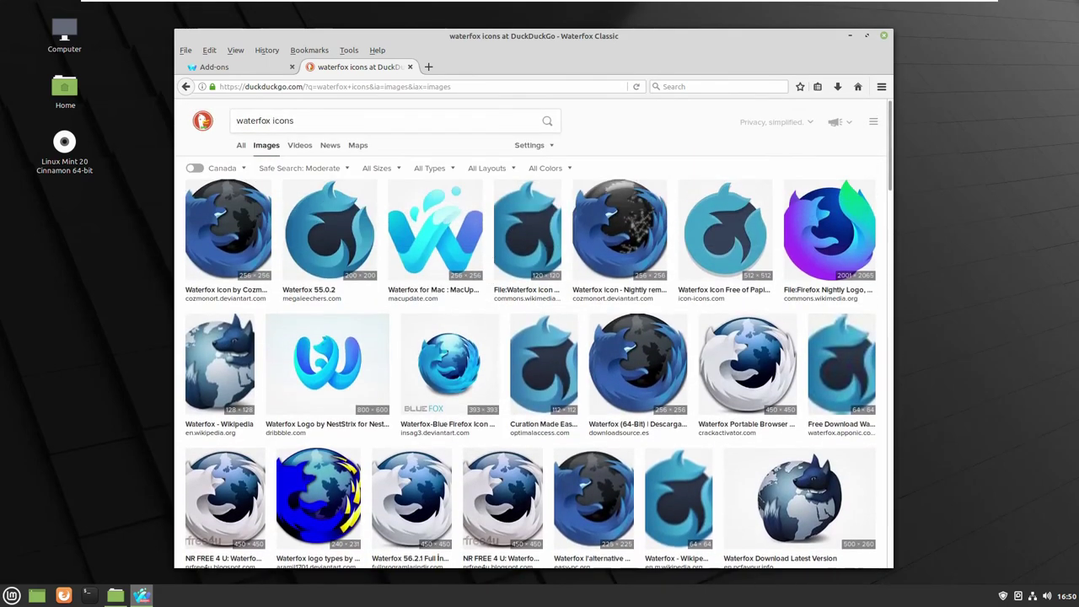
# - Refine the image search to "waterfox classic icons" and open the pooeen.com logo with the red CLASSIC label
pyautogui.click(273, 122)
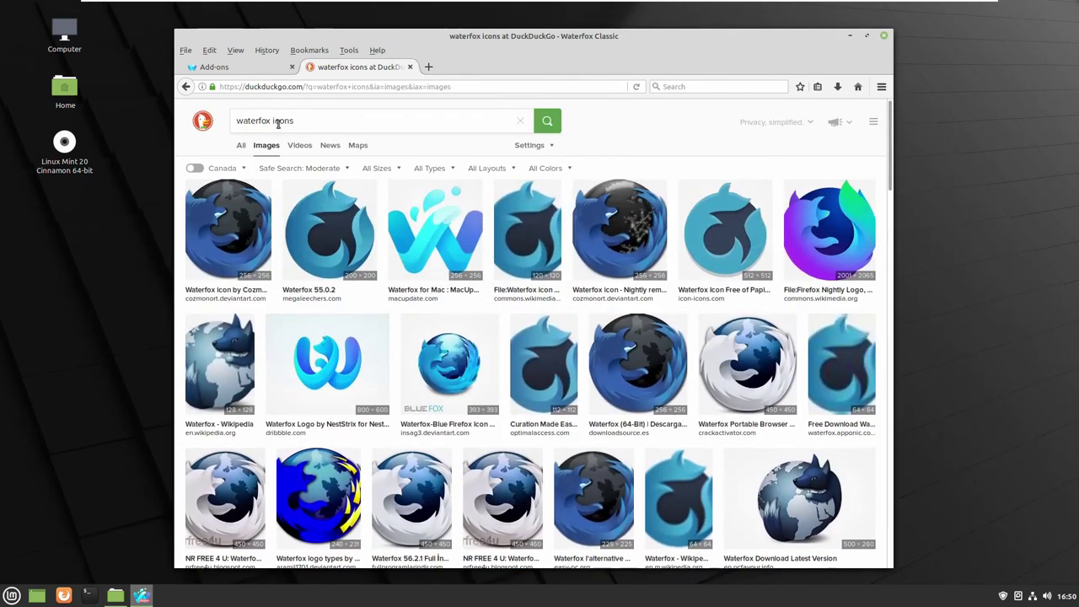
pyautogui.write('classic')
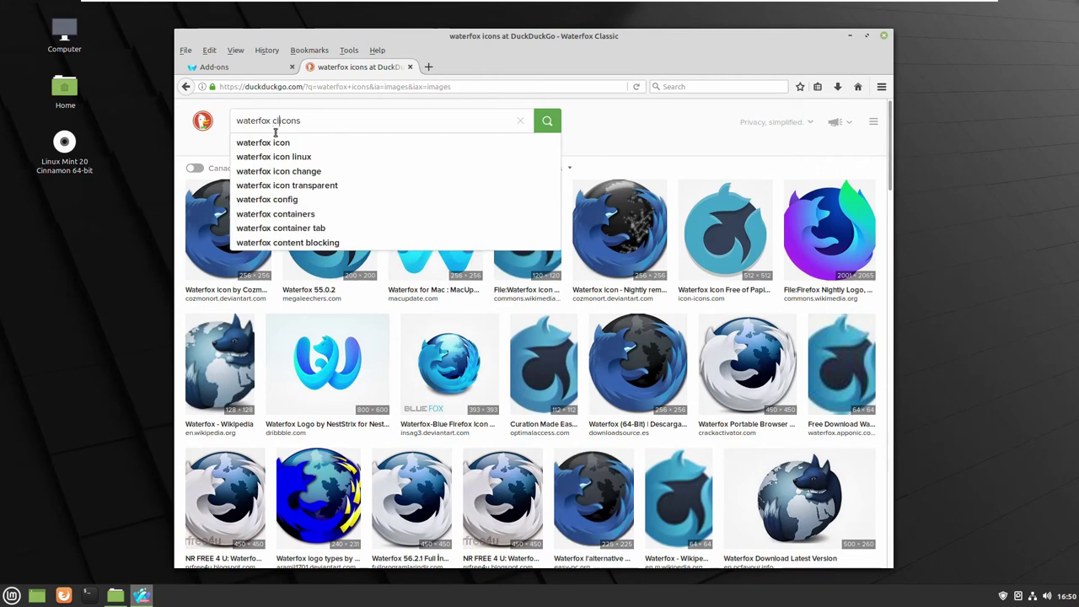
pyautogui.press('Return')
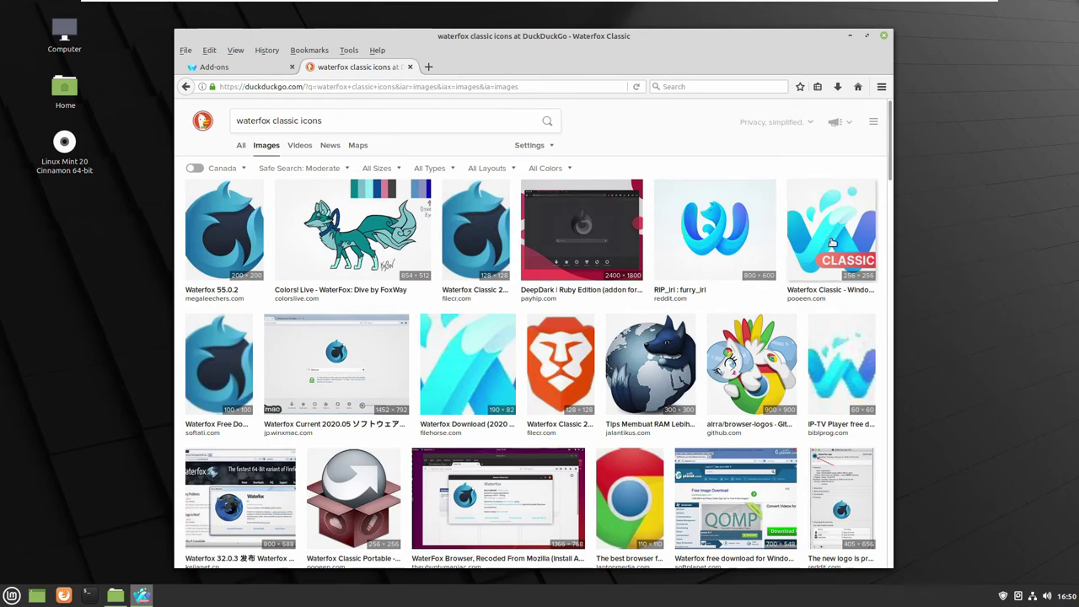
pyautogui.click(831, 242)
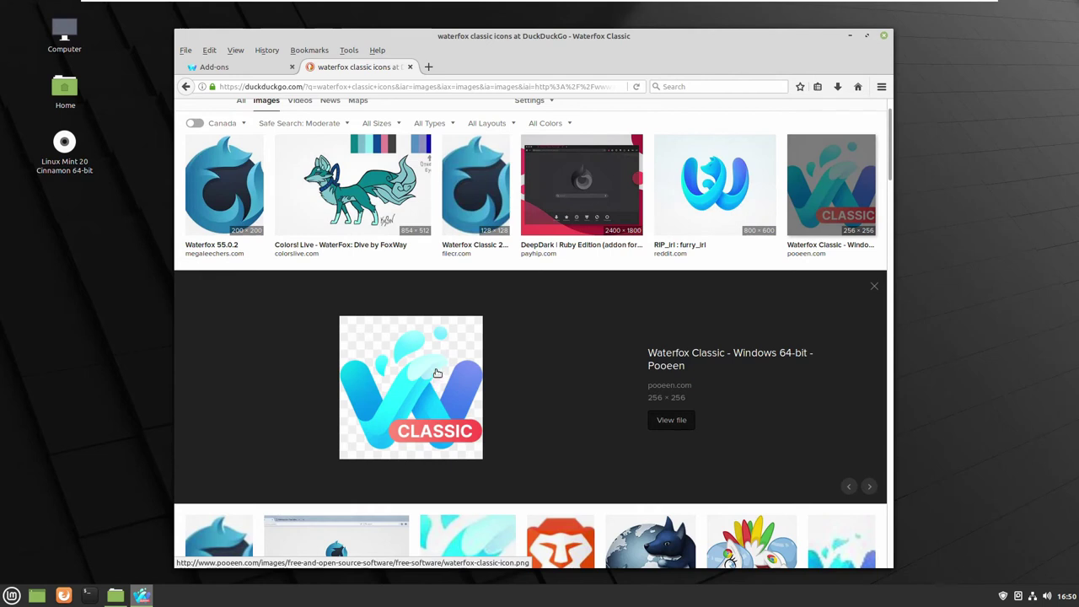
# - Save the previewed logo image as firefox-classic.png in the waterfox-classic folder inside Downloads
pyautogui.rightClick(438, 373)
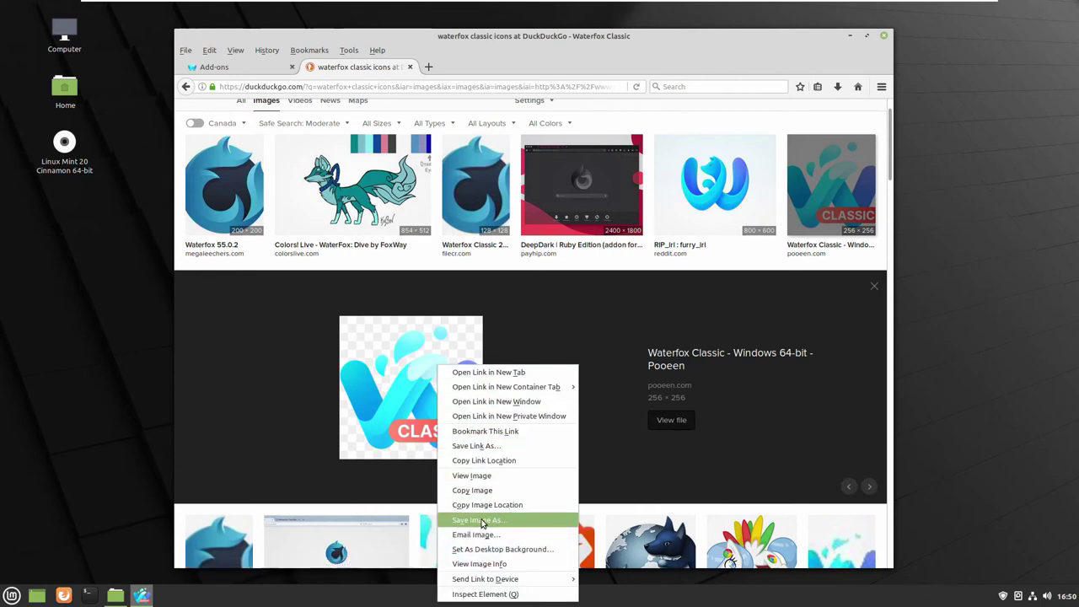
pyautogui.click(482, 521)
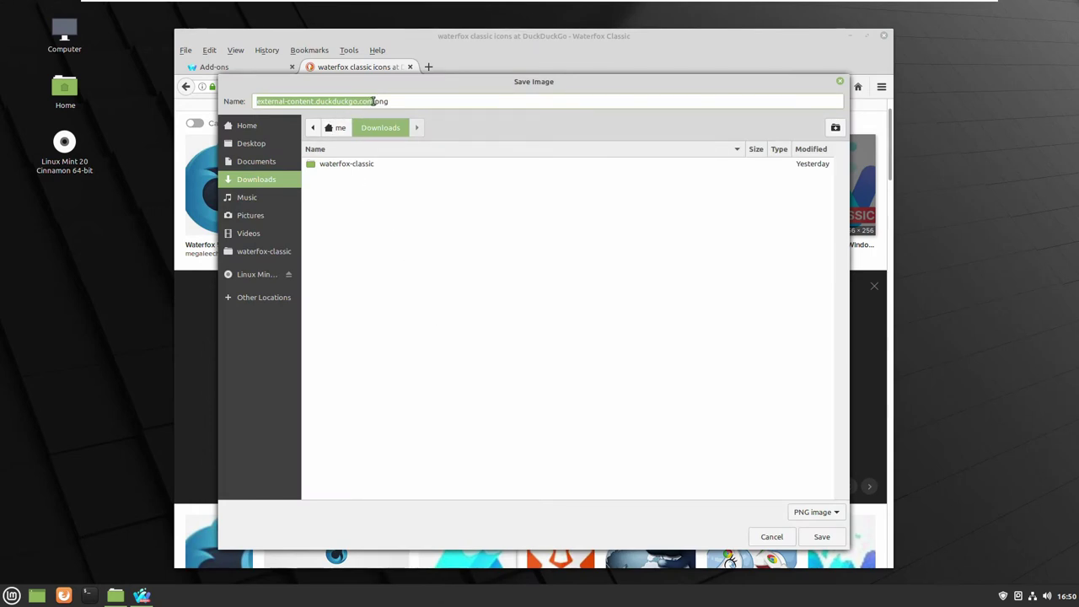
pyautogui.moveTo(374, 101); pyautogui.dragTo(156, 104)
pyautogui.write('f')
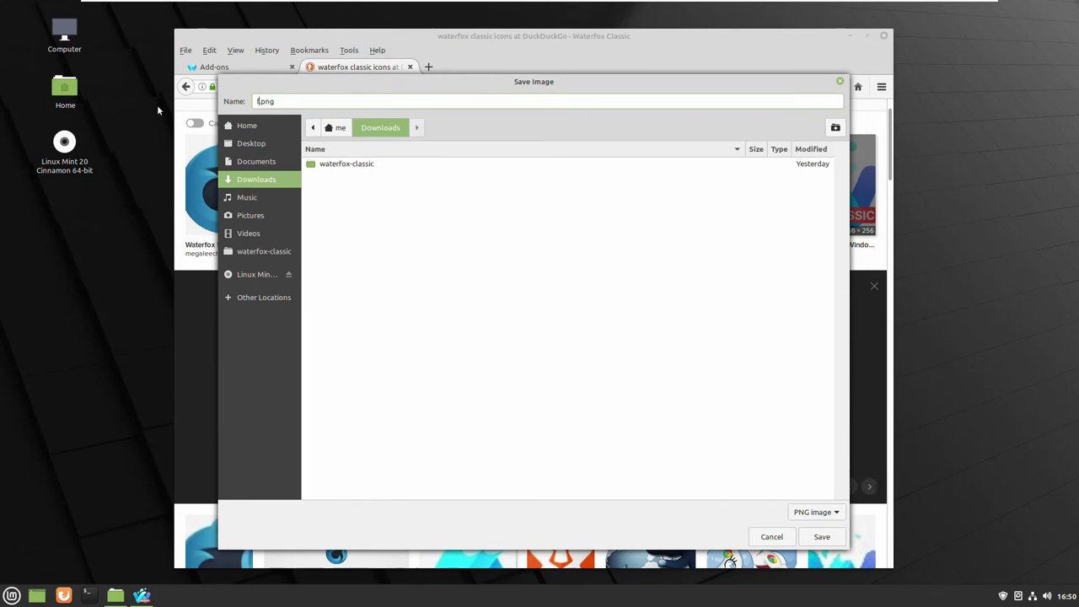
pyautogui.write('irefox')
pyautogui.write('-classic')
pyautogui.write('c')
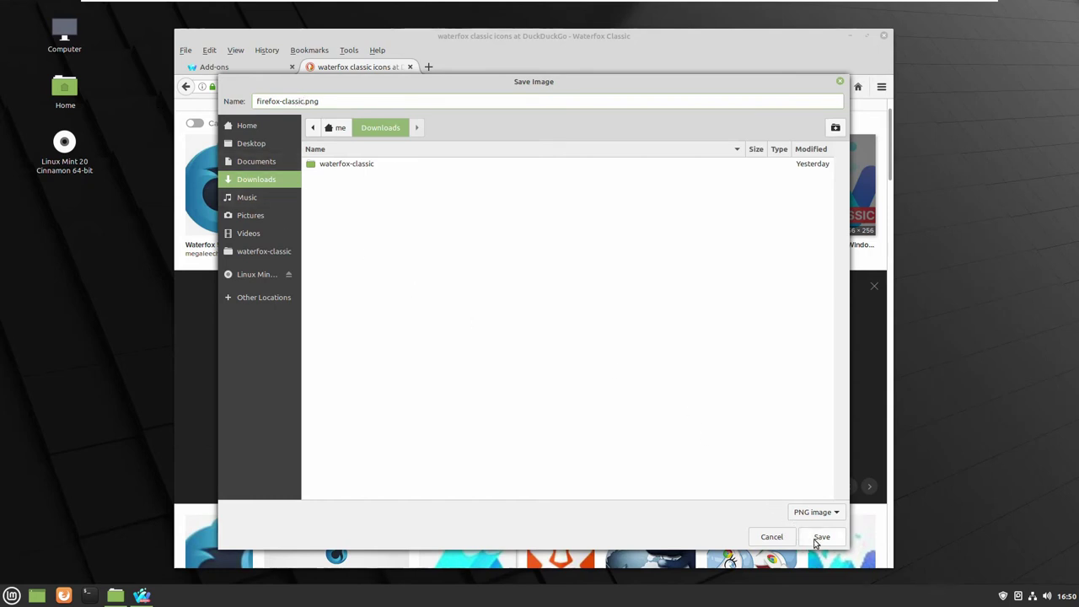
pyautogui.doubleClick(353, 167)
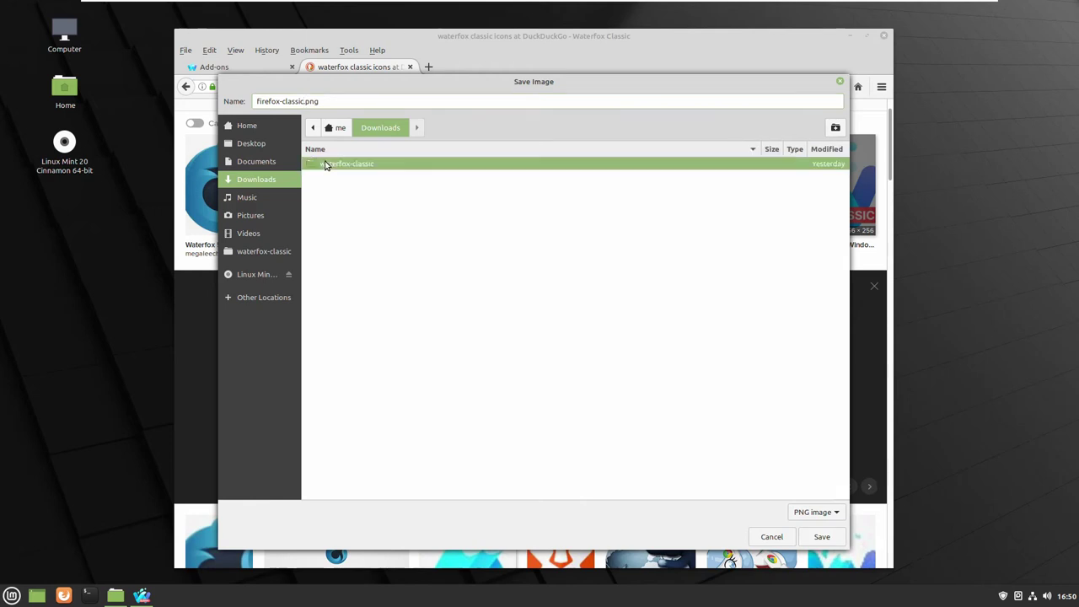
pyautogui.click(821, 537)
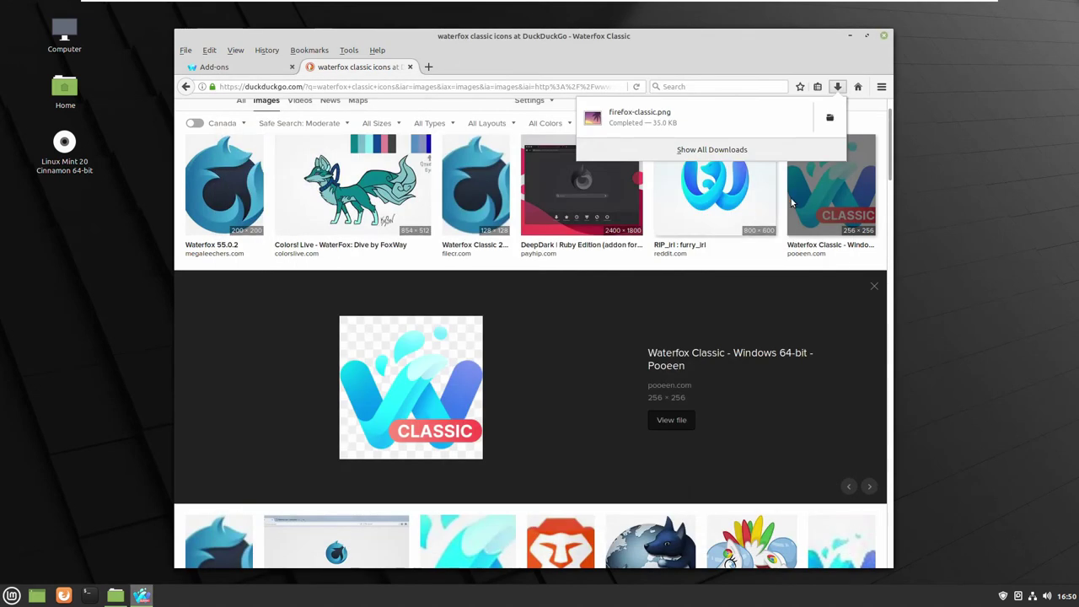
# - Close the image search tab and the Waterfox window to return to the waterfox-classic folder in the file manager
pyautogui.click(409, 66)
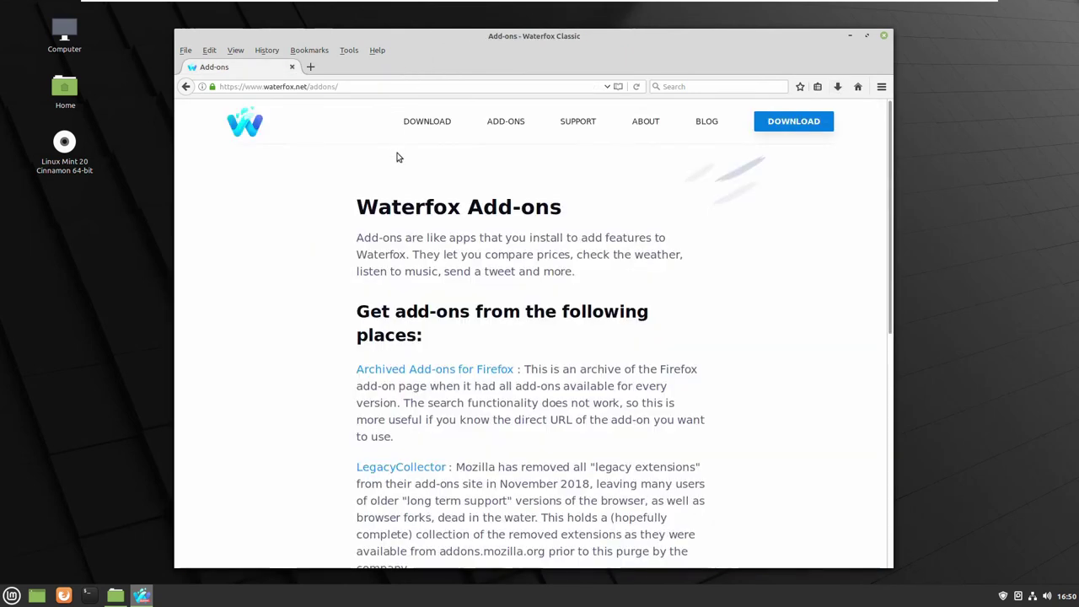
pyautogui.click(883, 37)
pyautogui.click(720, 409)
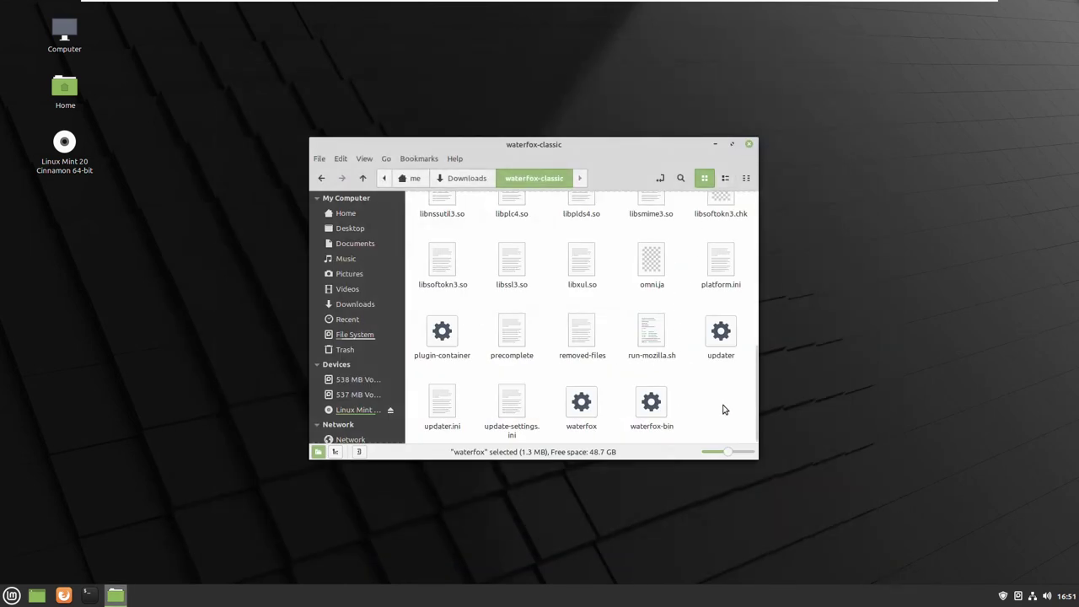
# - Open the properties of the waterfox executable and bring up its icon chooser
pyautogui.click(589, 404)
pyautogui.rightClick(583, 403)
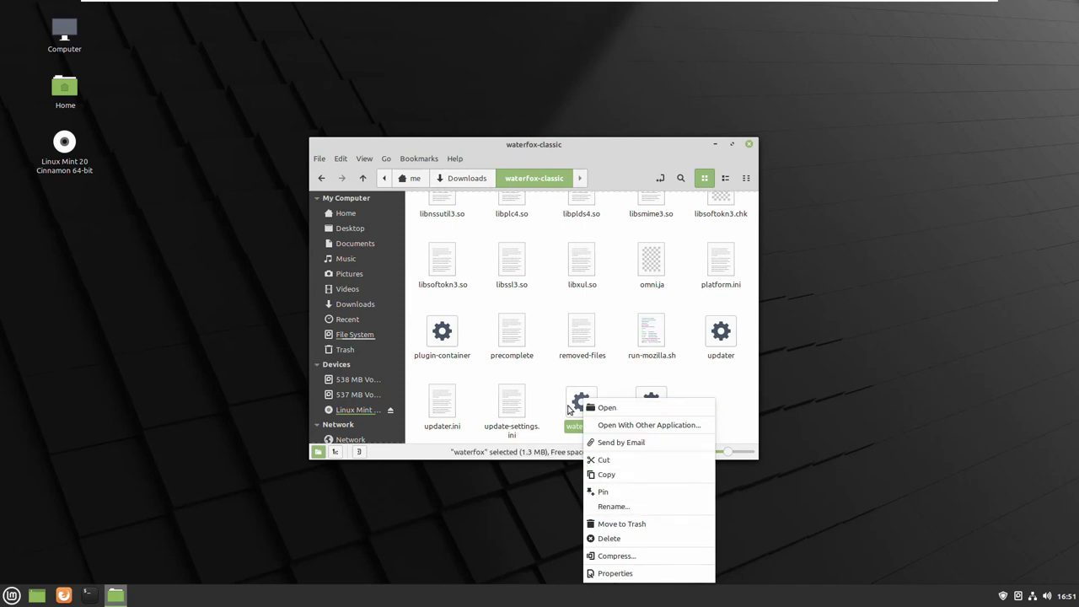
pyautogui.click(615, 574)
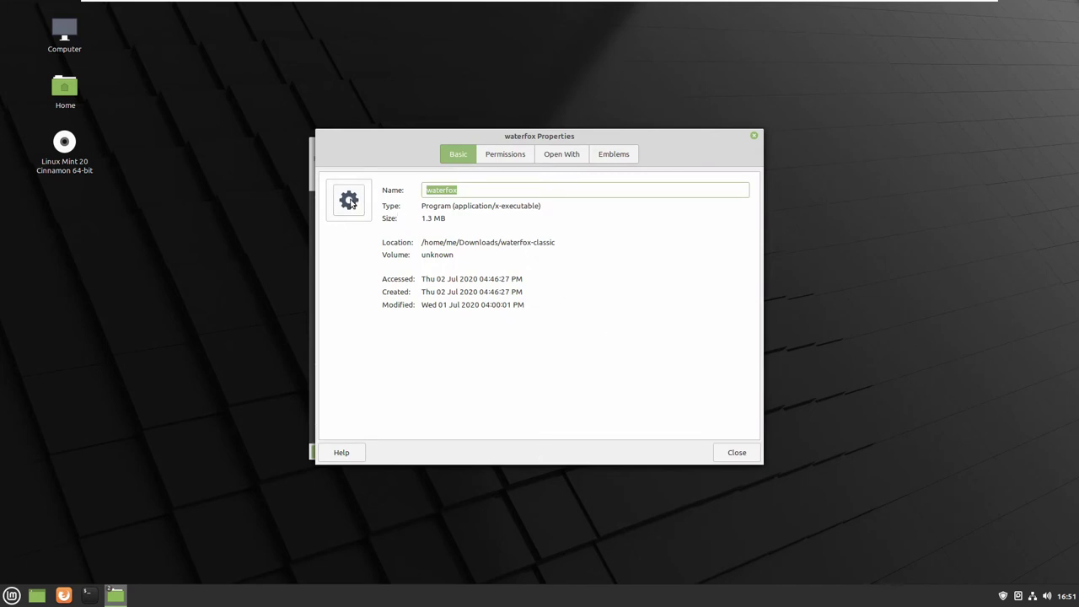
pyautogui.click(353, 203)
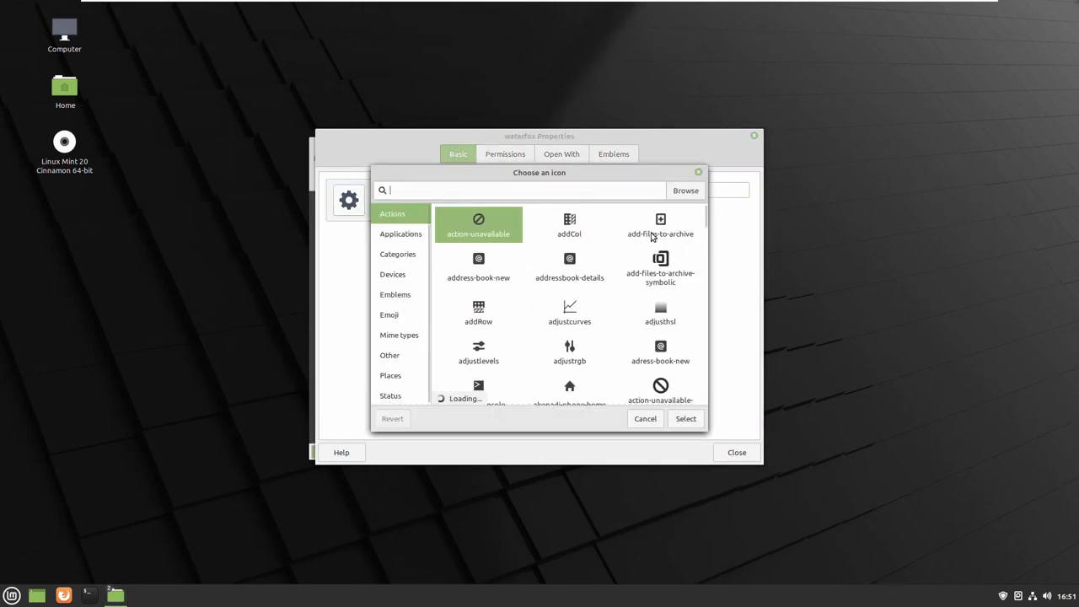
# - Set the waterfox executable's icon to firefox-classic.png from the Downloads/waterfox-classic folder and close its properties
pyautogui.click(687, 192)
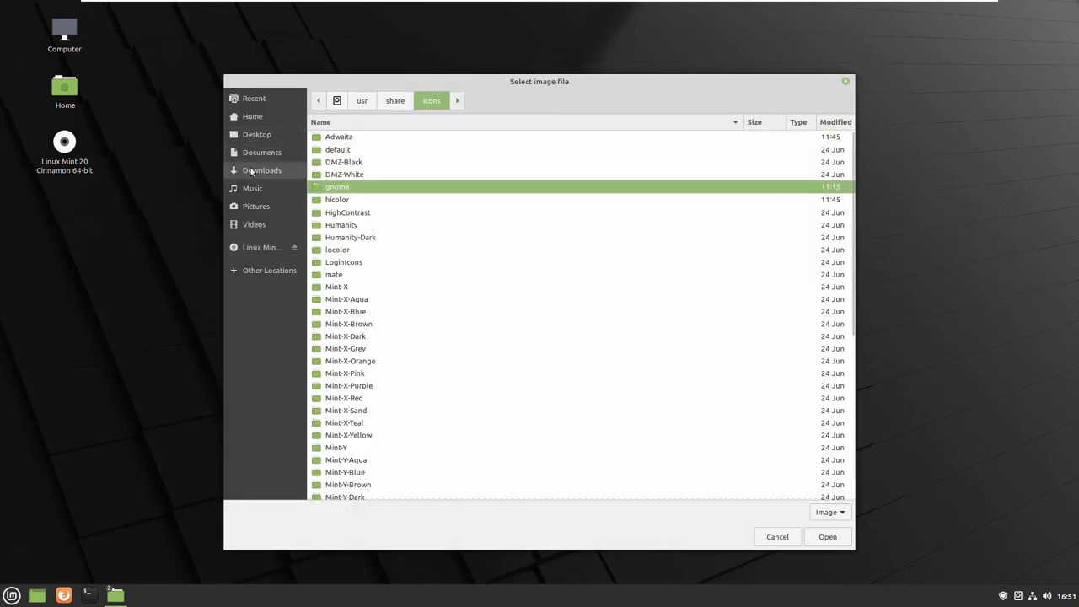
pyautogui.click(251, 172)
pyautogui.doubleClick(342, 140)
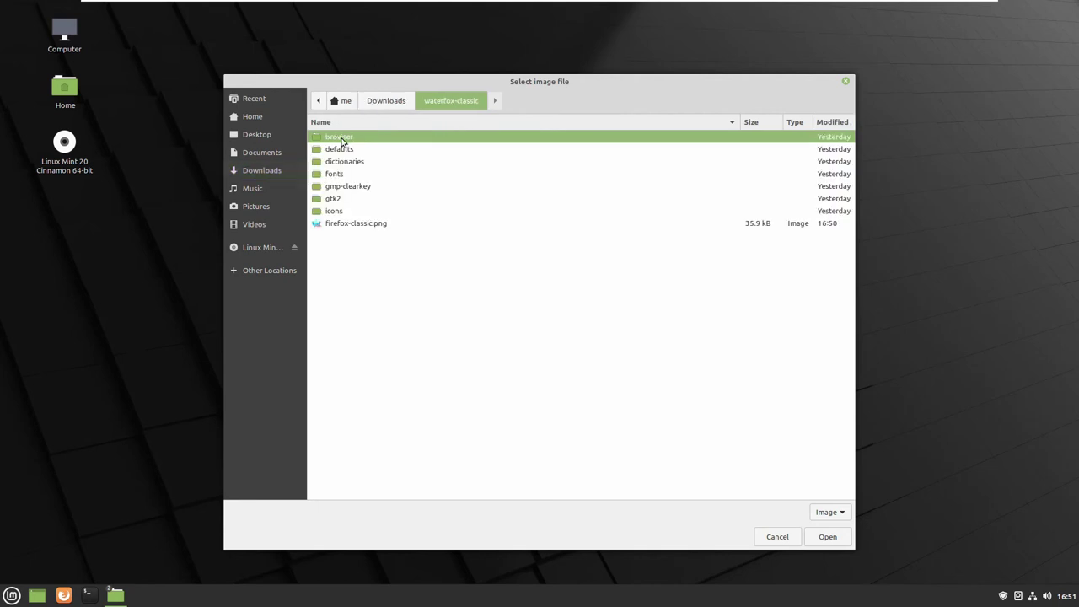
pyautogui.click(337, 224)
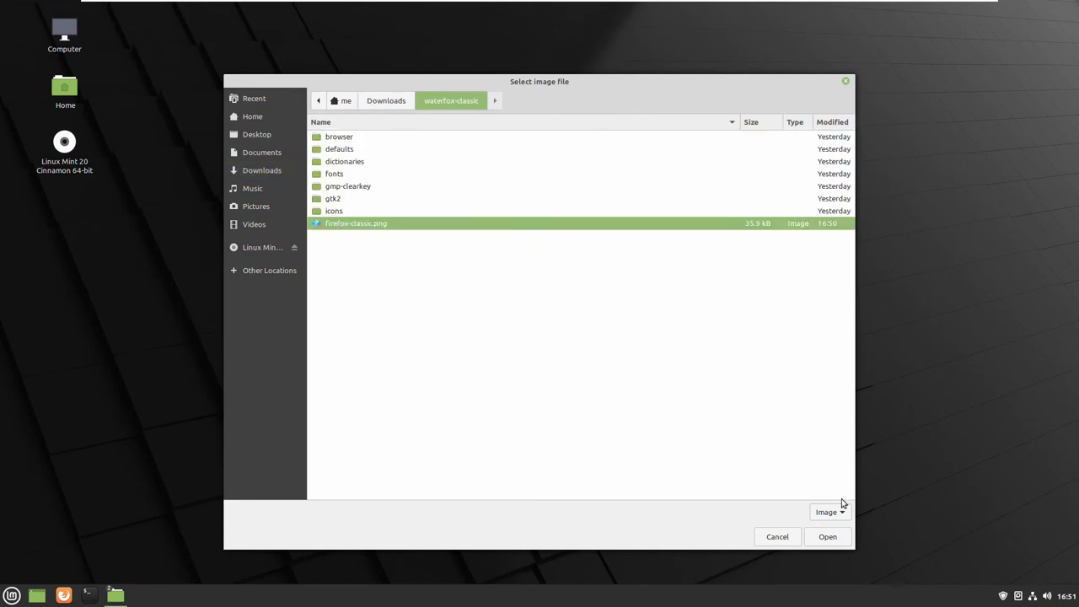
pyautogui.click(827, 537)
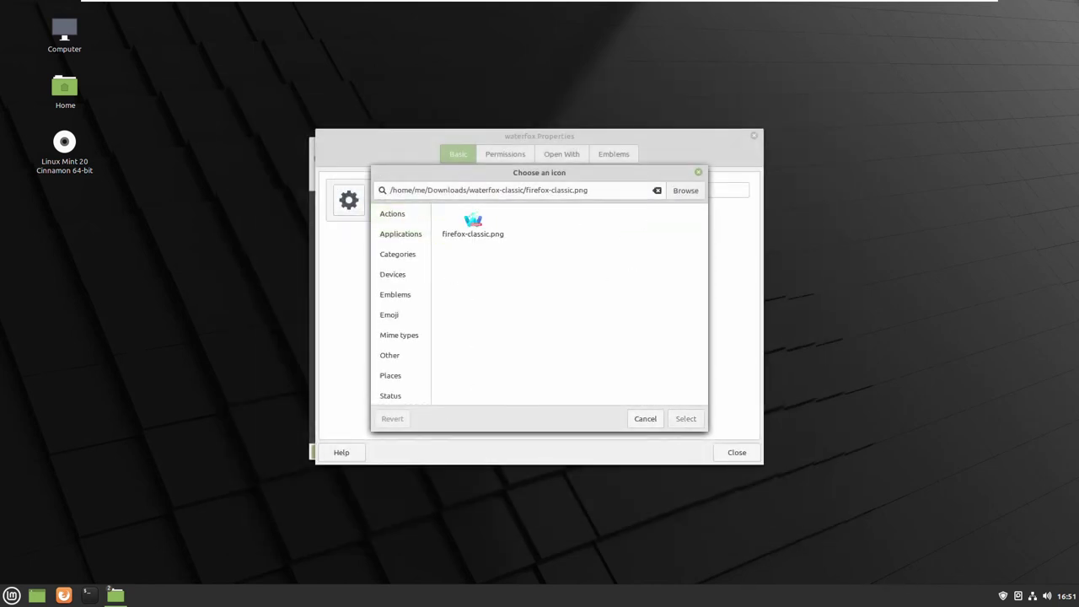
pyautogui.click(479, 225)
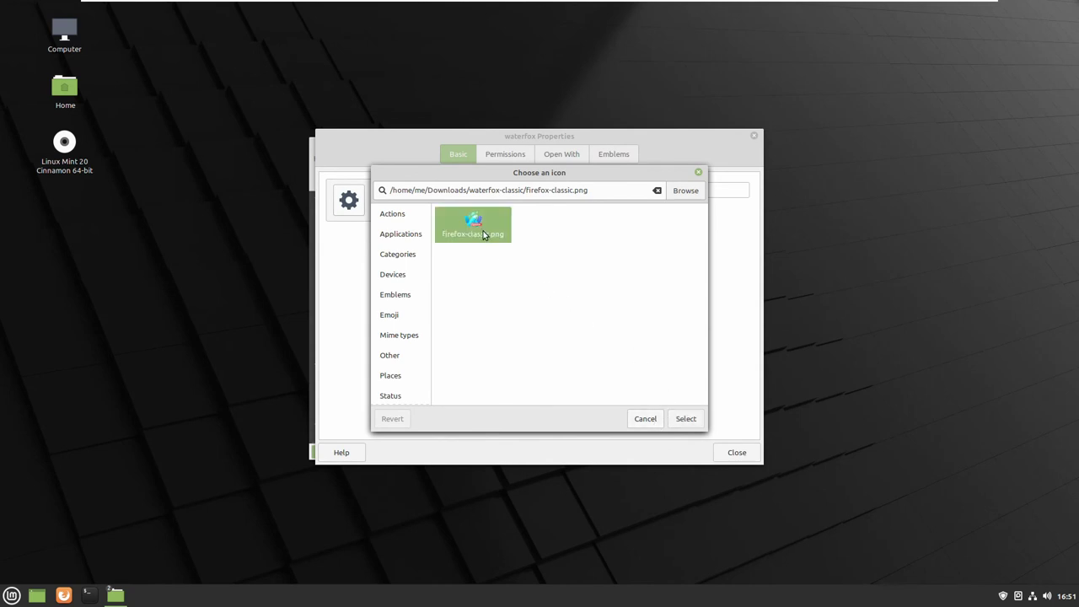
pyautogui.click(687, 416)
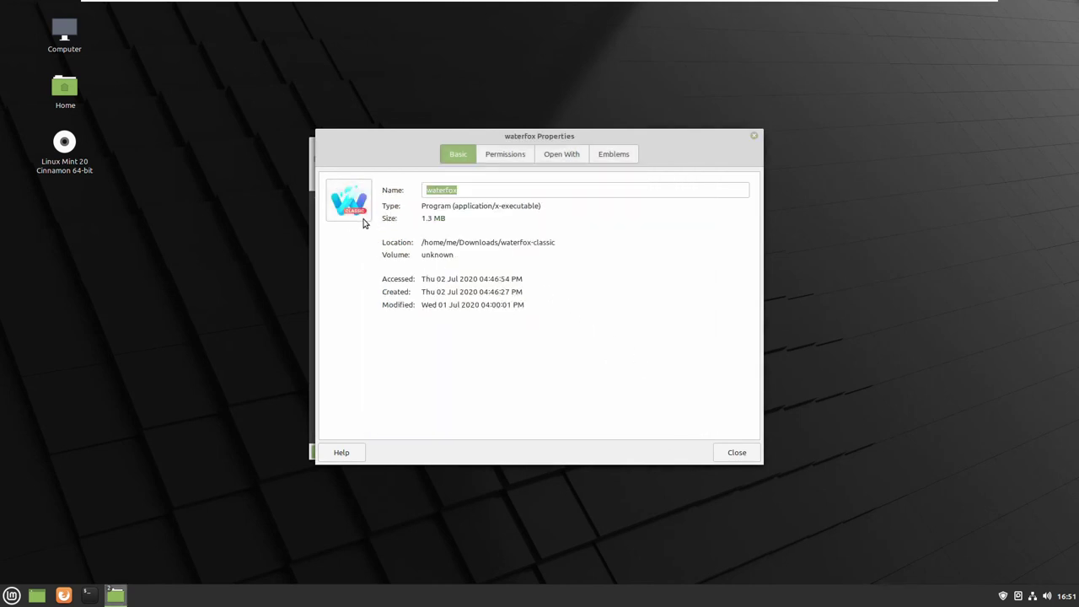
pyautogui.click(745, 454)
pyautogui.click(728, 426)
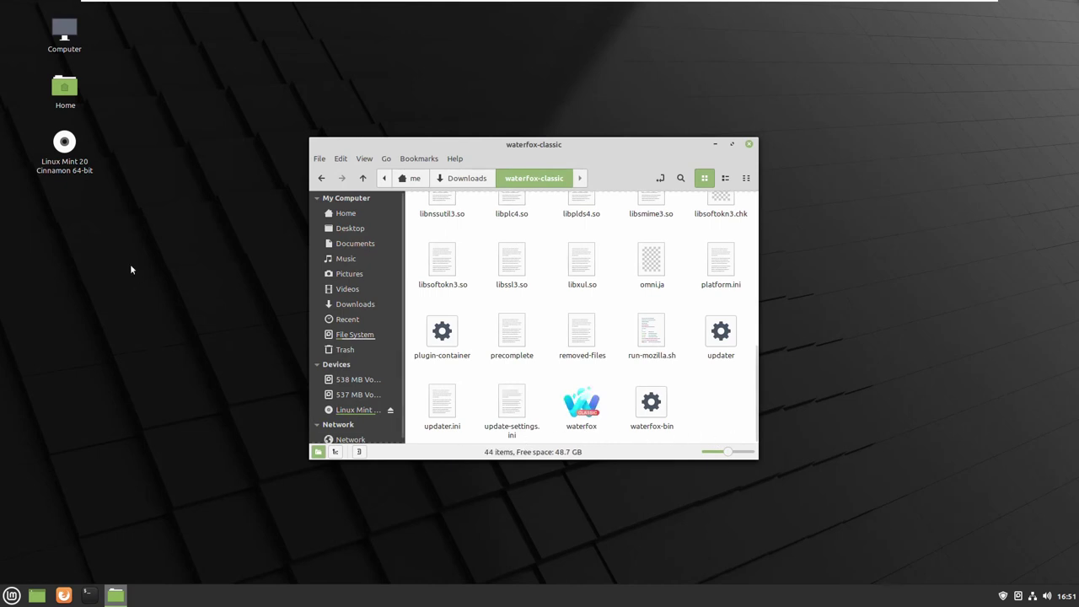
pyautogui.click(65, 241)
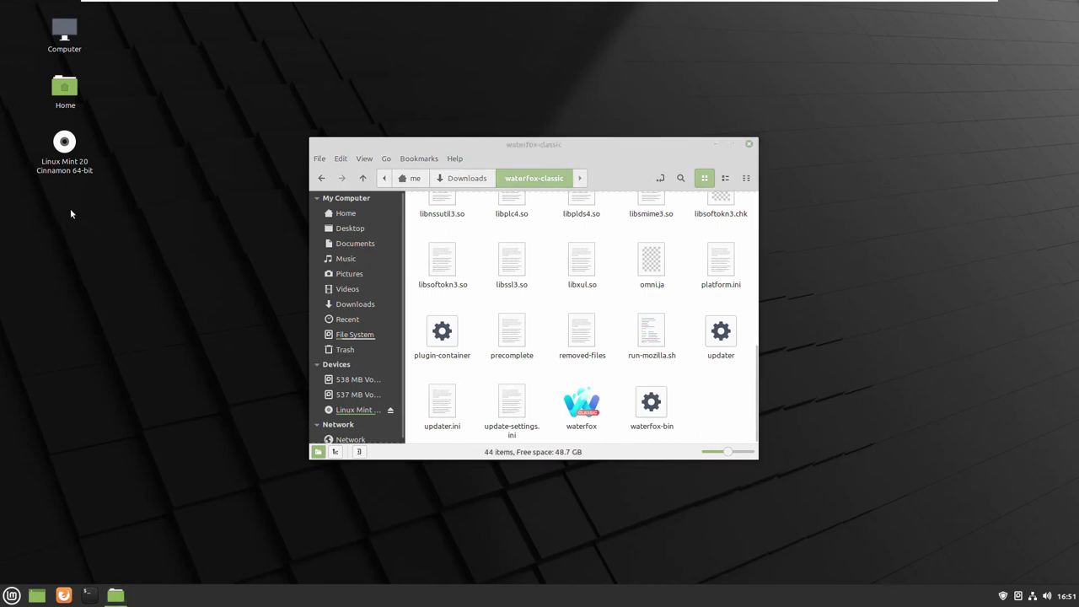
# - Start a new desktop launcher named Waterfox that runs the waterfox executable from Downloads/waterfox-classic
pyautogui.rightClick(74, 210)
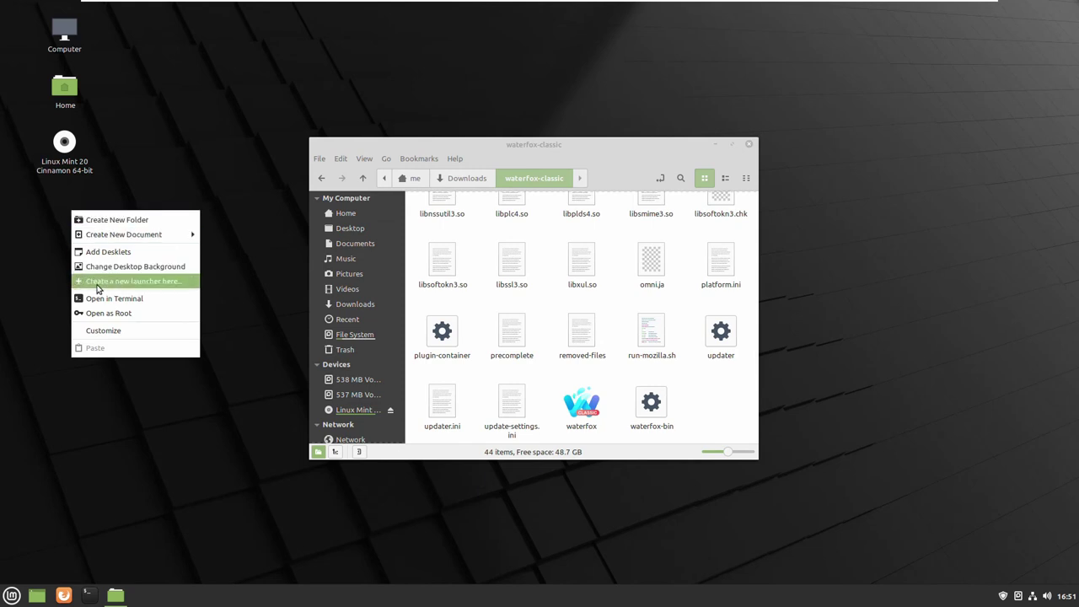
pyautogui.click(165, 285)
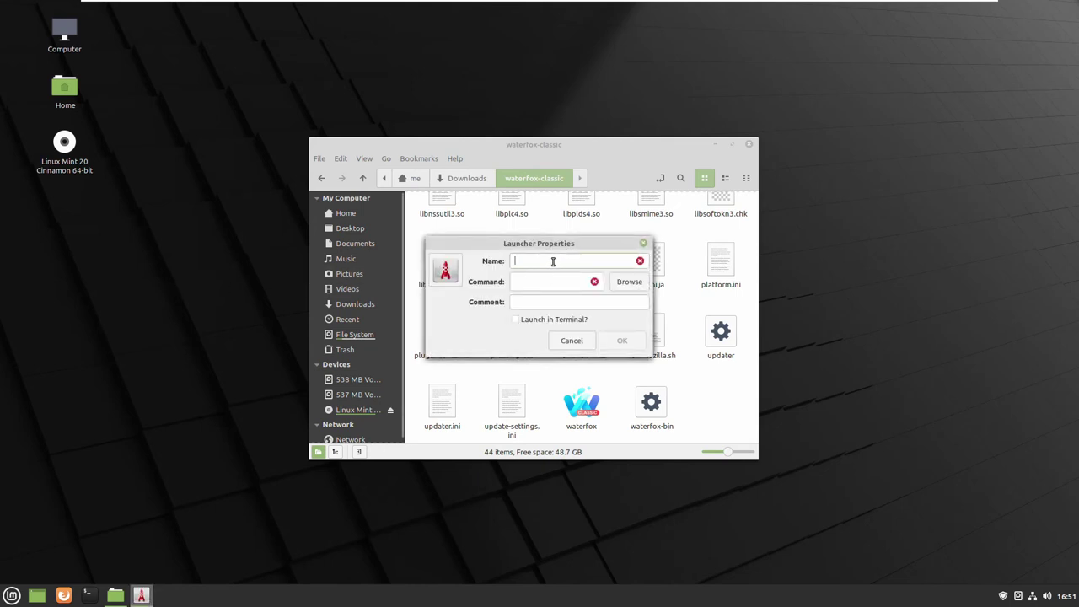
pyautogui.click(632, 286)
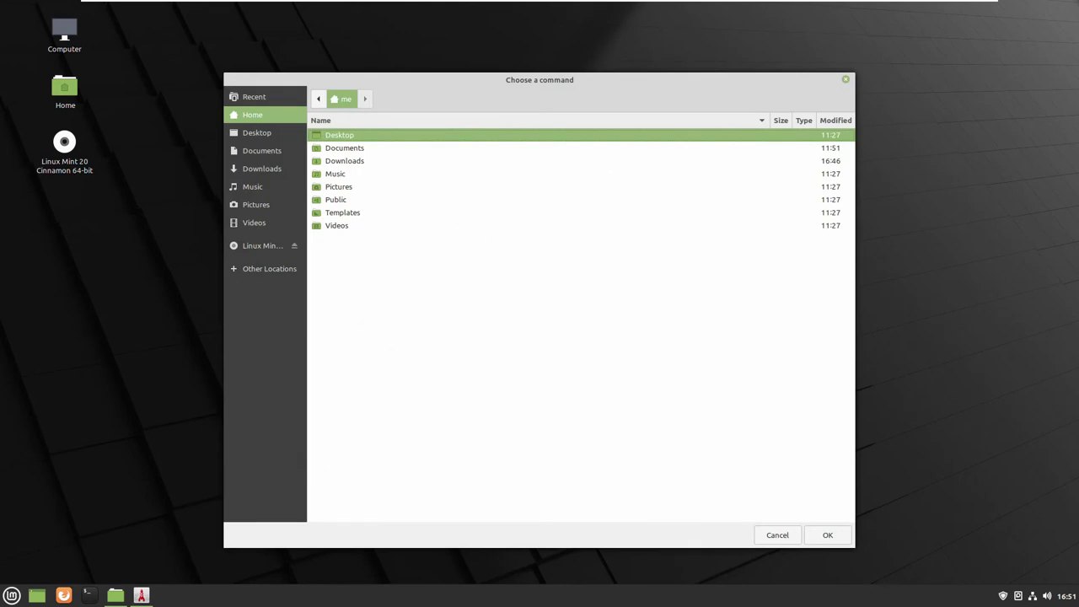
pyautogui.doubleClick(345, 160)
pyautogui.doubleClick(349, 137)
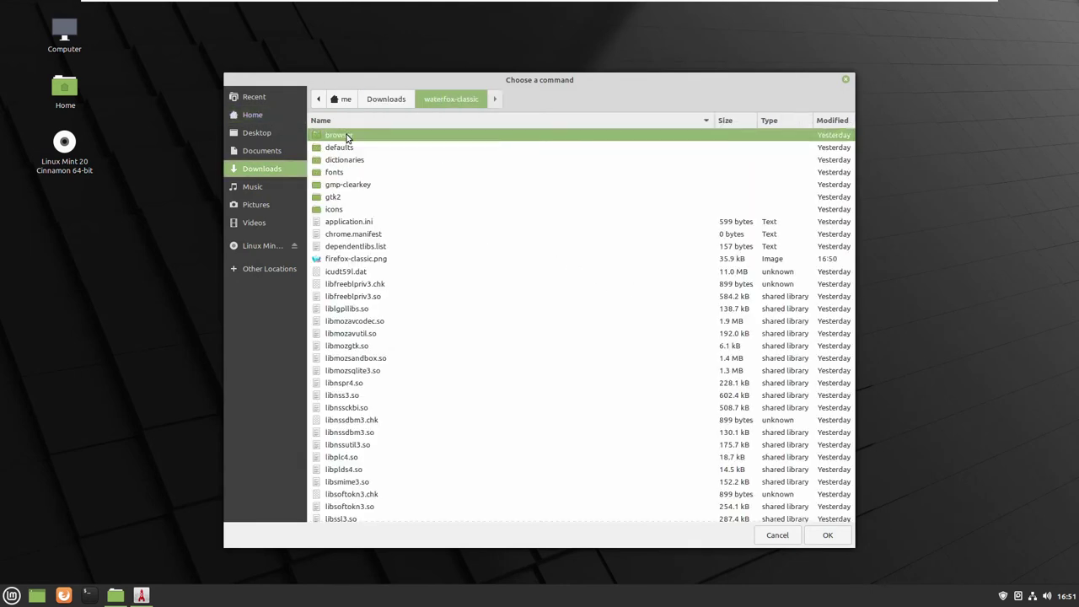
pyautogui.moveTo(850, 216)
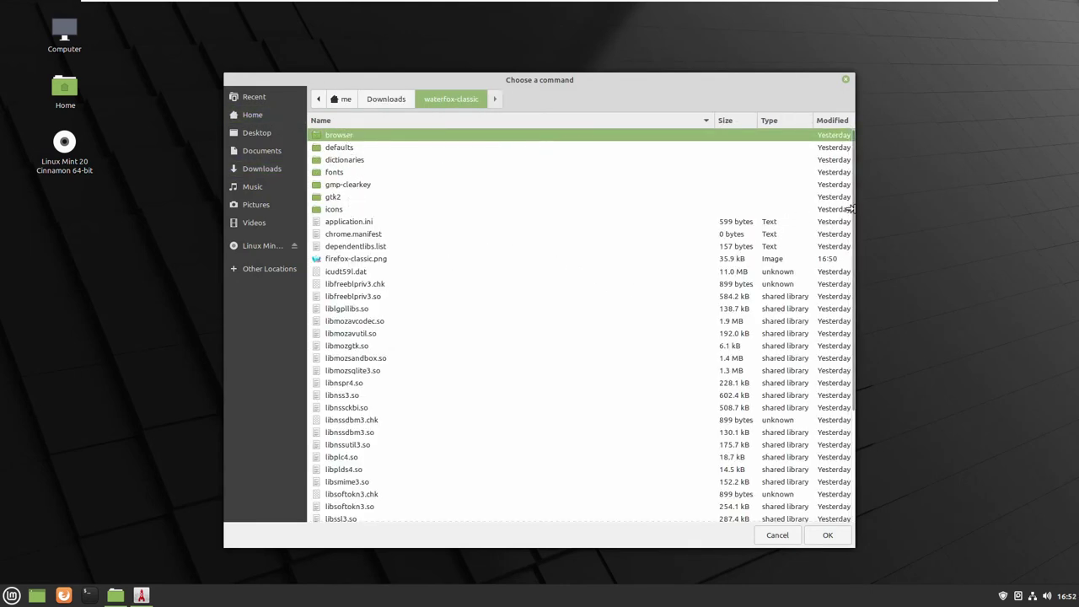
pyautogui.moveTo(850, 216); pyautogui.dragTo(852, 421)
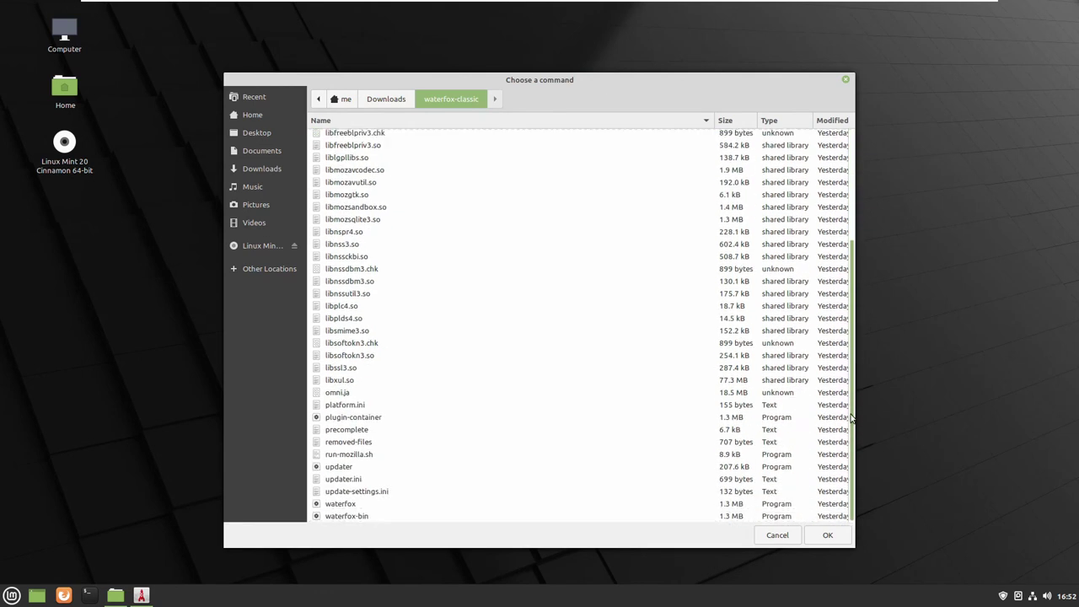
pyautogui.click(334, 506)
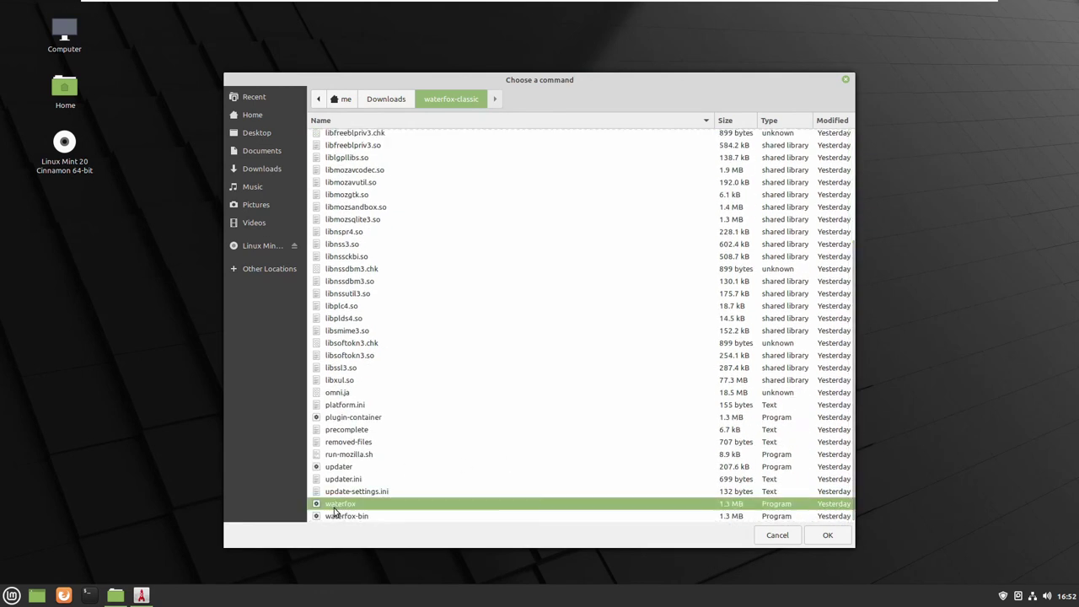
pyautogui.click(827, 535)
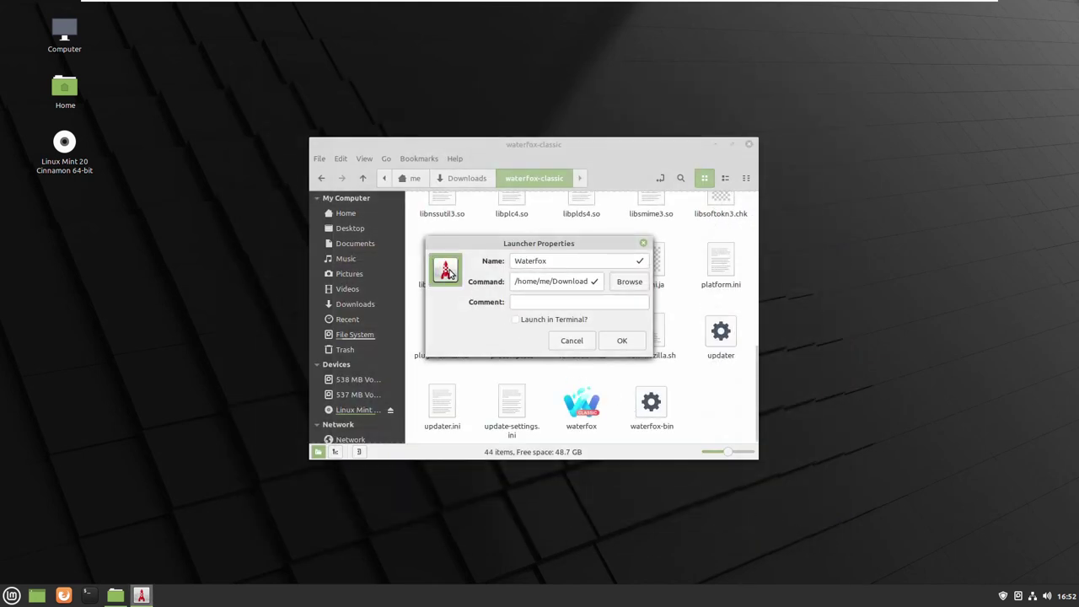
# - Set the launcher's icon to firefox-classic.png from Downloads/waterfox-classic and create the launcher, adding it to the applications menu as well
pyautogui.click(450, 271)
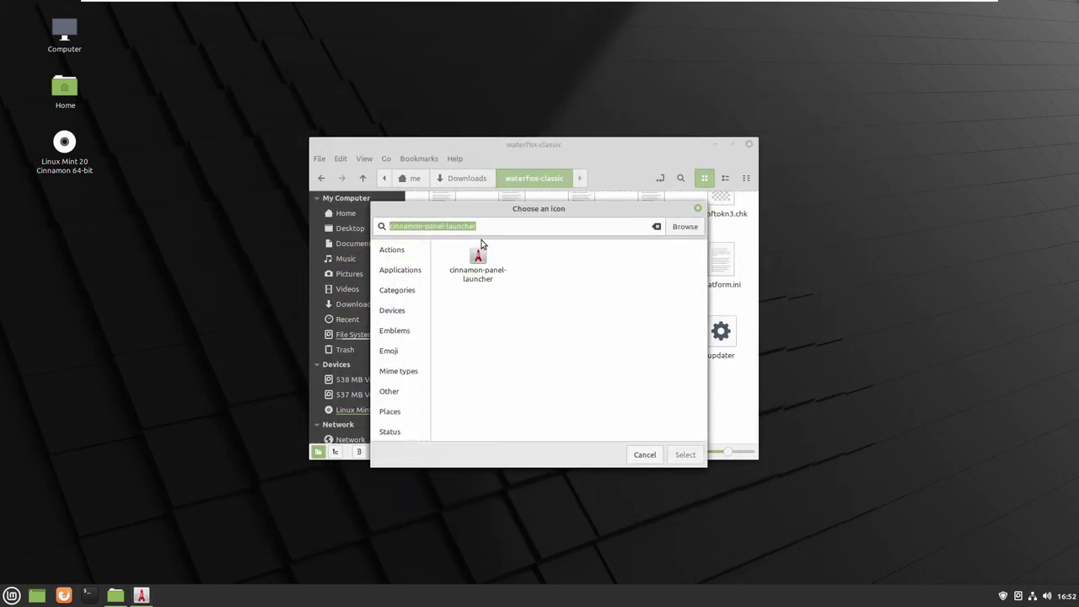
pyautogui.click(683, 228)
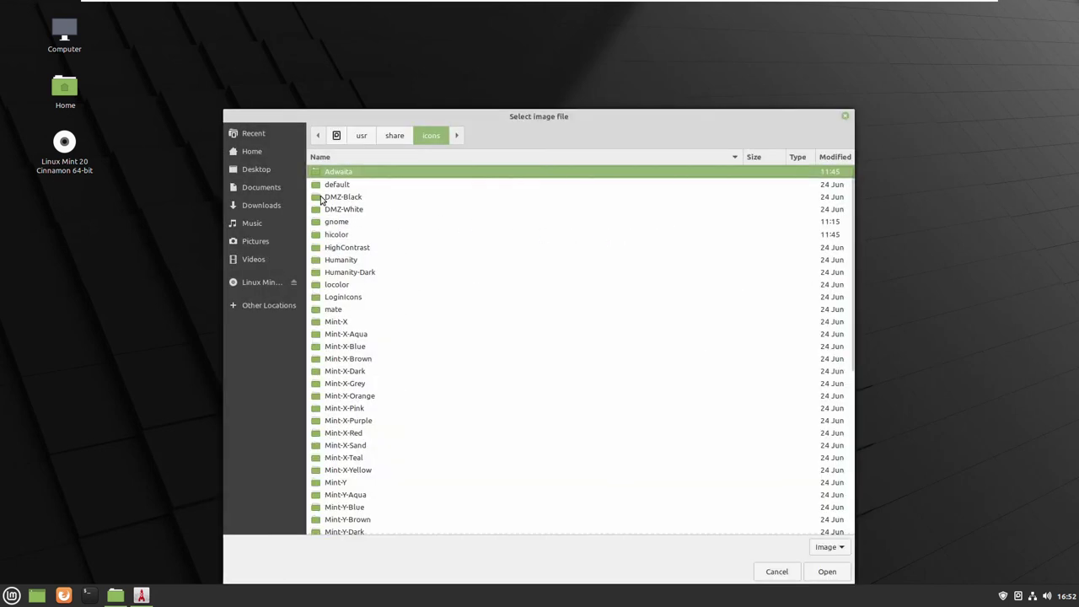
pyautogui.click(252, 208)
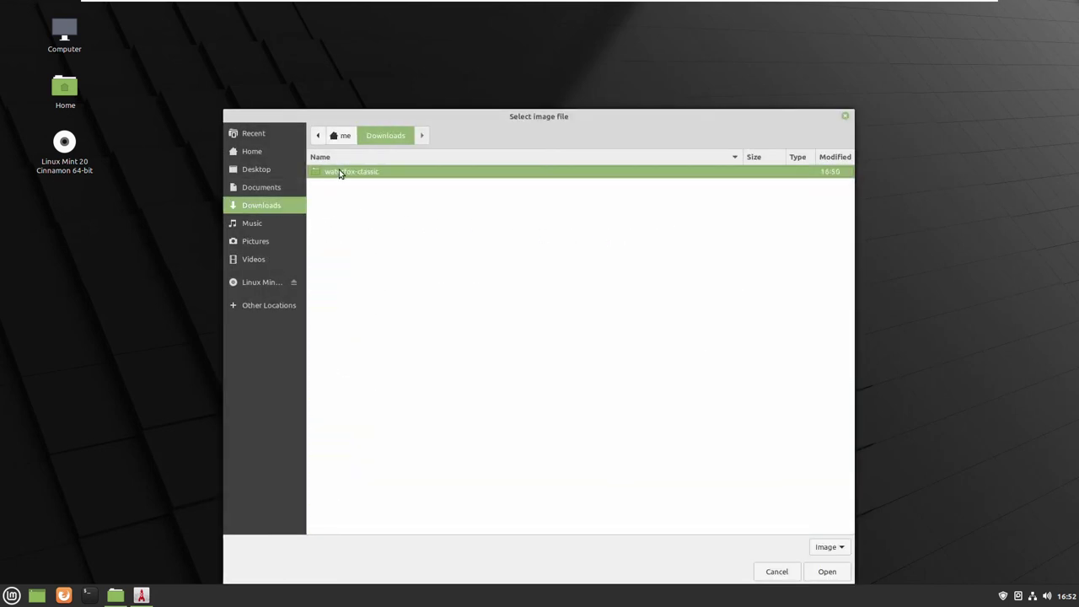
pyautogui.doubleClick(341, 172)
pyautogui.click(330, 259)
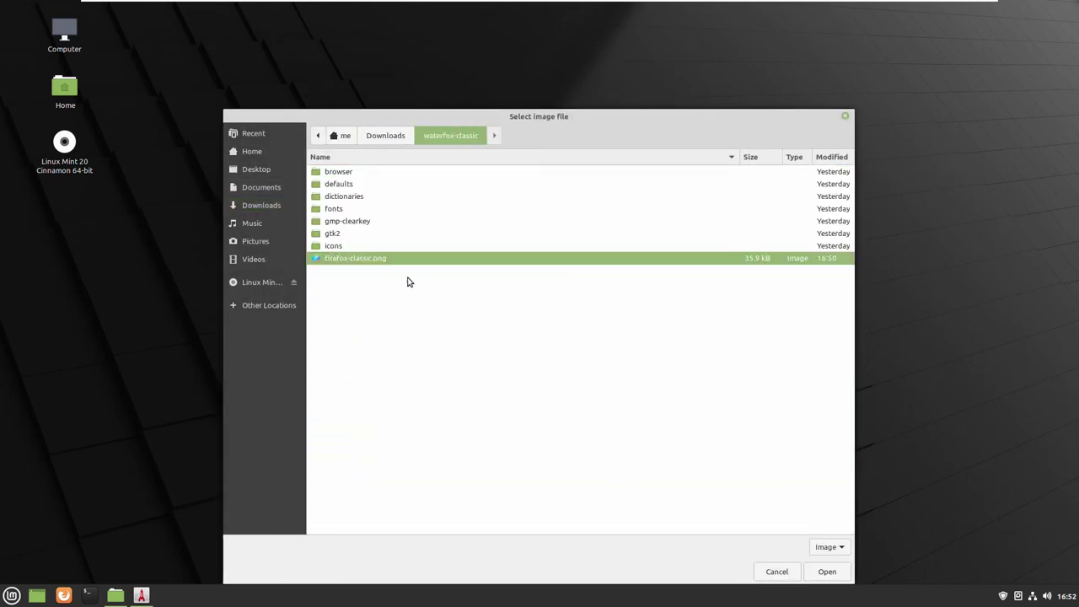
pyautogui.click(825, 572)
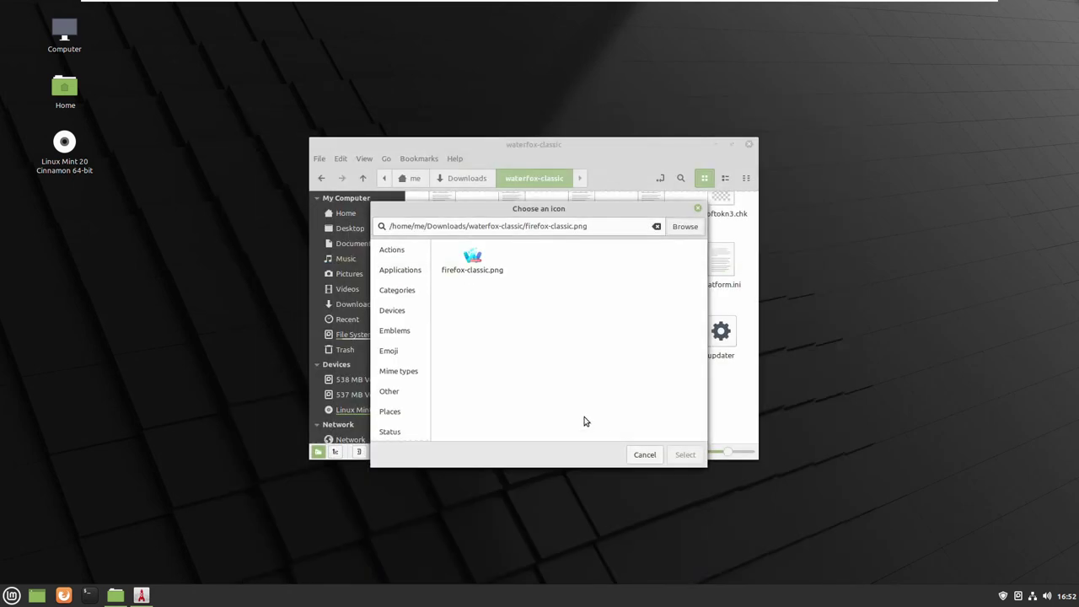
pyautogui.click(479, 269)
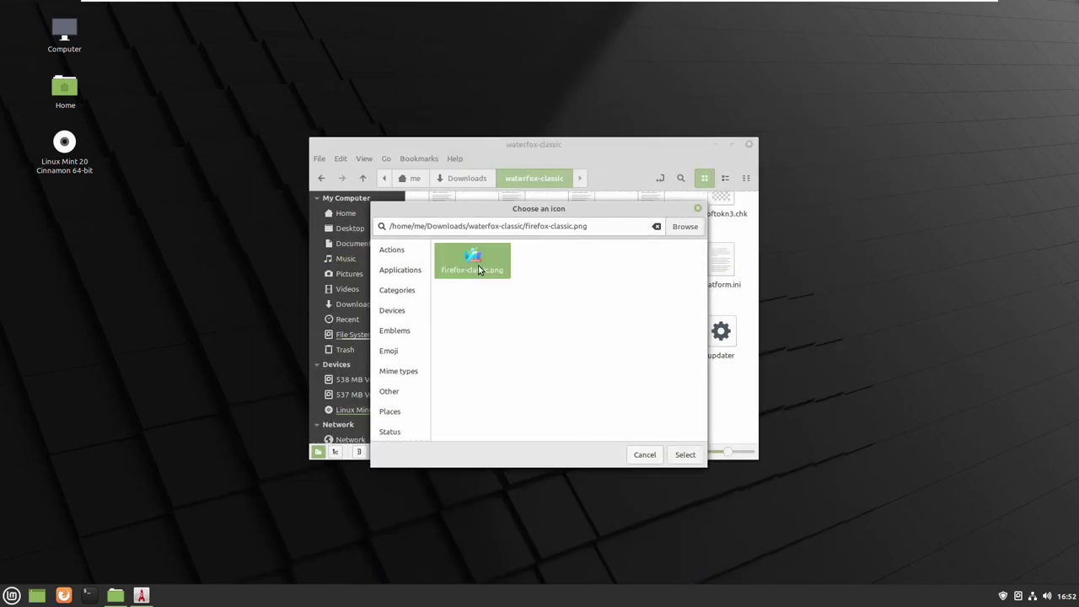
pyautogui.click(690, 455)
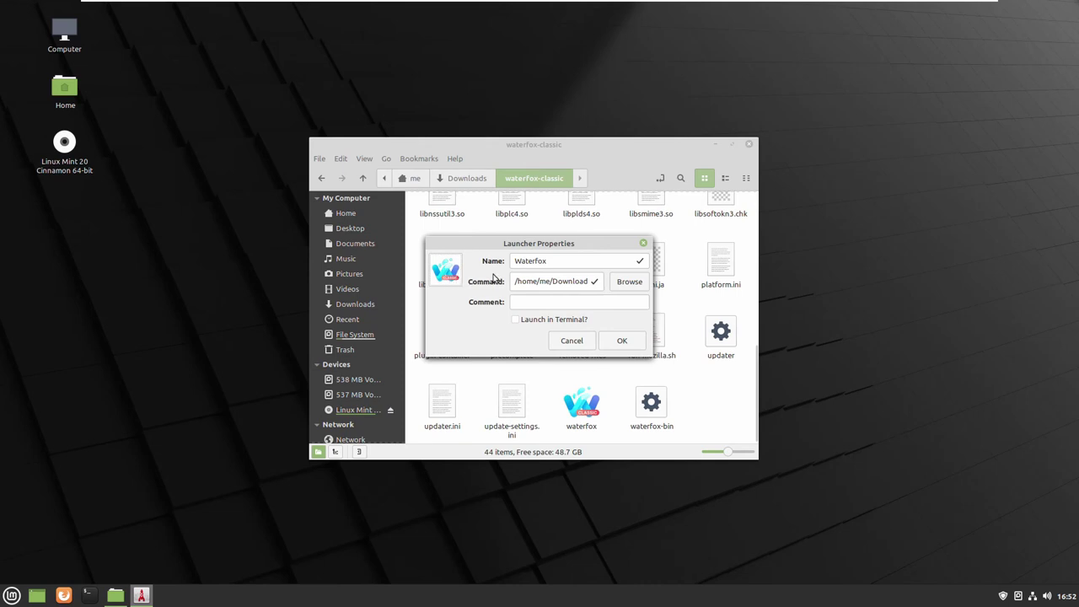
pyautogui.click(621, 342)
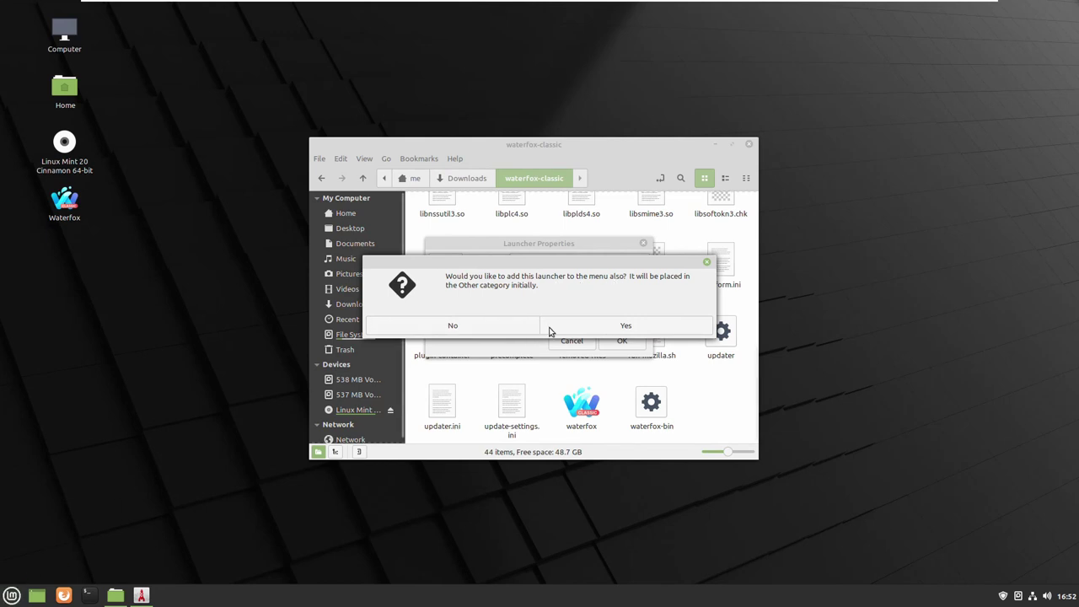
pyautogui.click(627, 324)
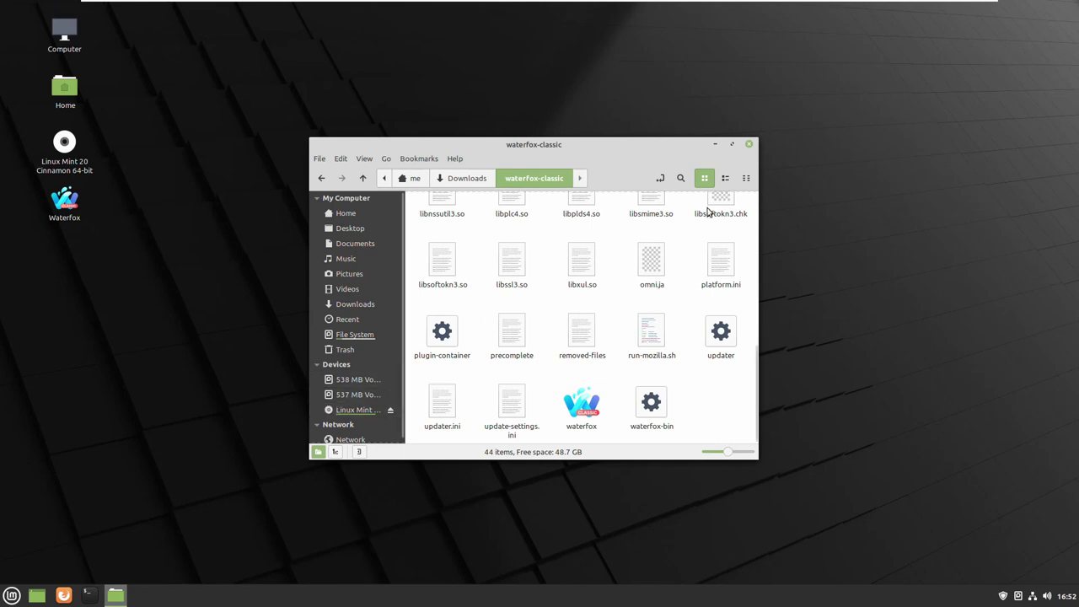
# - Close the file manager and test the Waterfox desktop launcher by opening the browser and closing it again
pyautogui.click(751, 146)
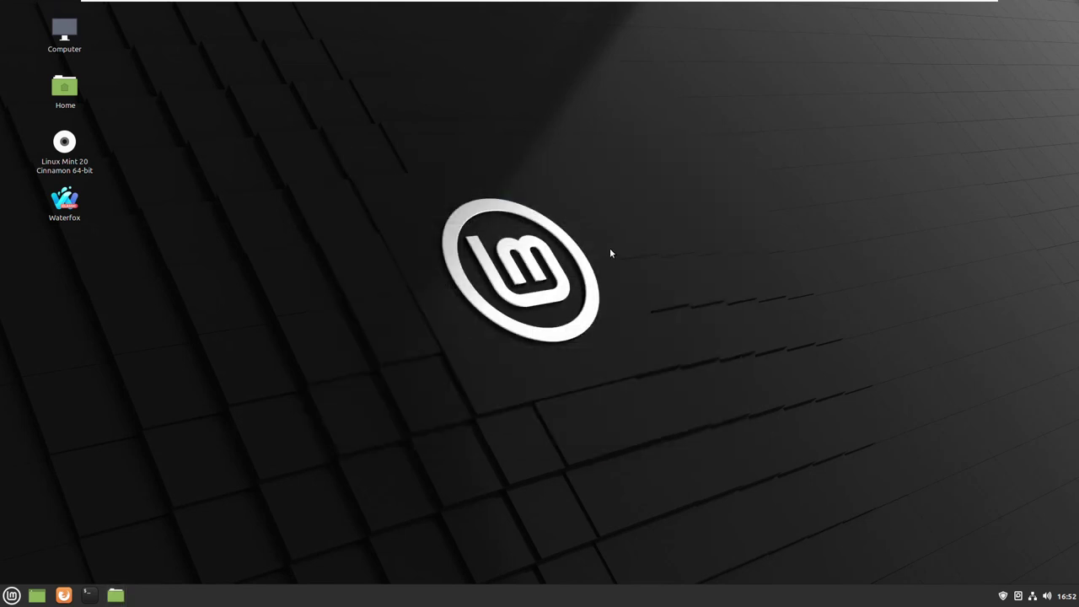
pyautogui.doubleClick(61, 205)
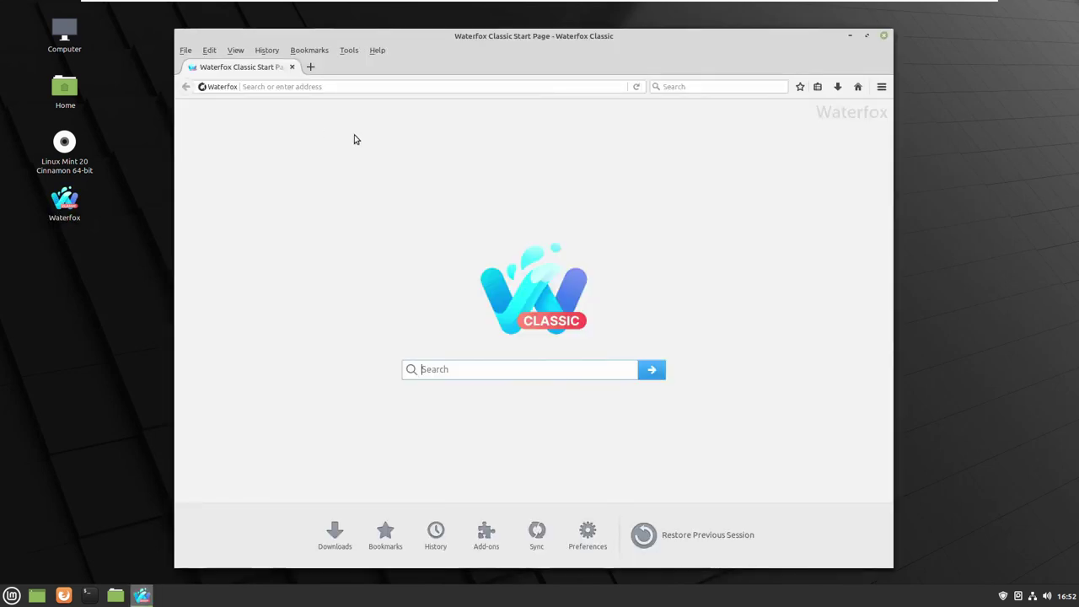
pyautogui.click(884, 35)
# - Open the main menu editor from the start menu applet's configuration
pyautogui.click(11, 596)
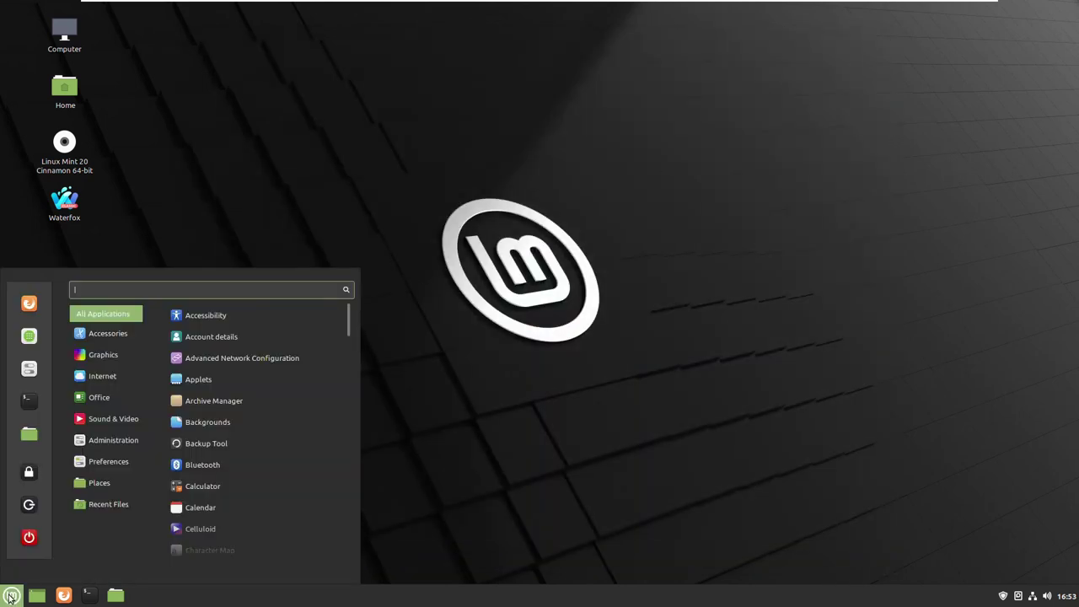
pyautogui.rightClick(11, 595)
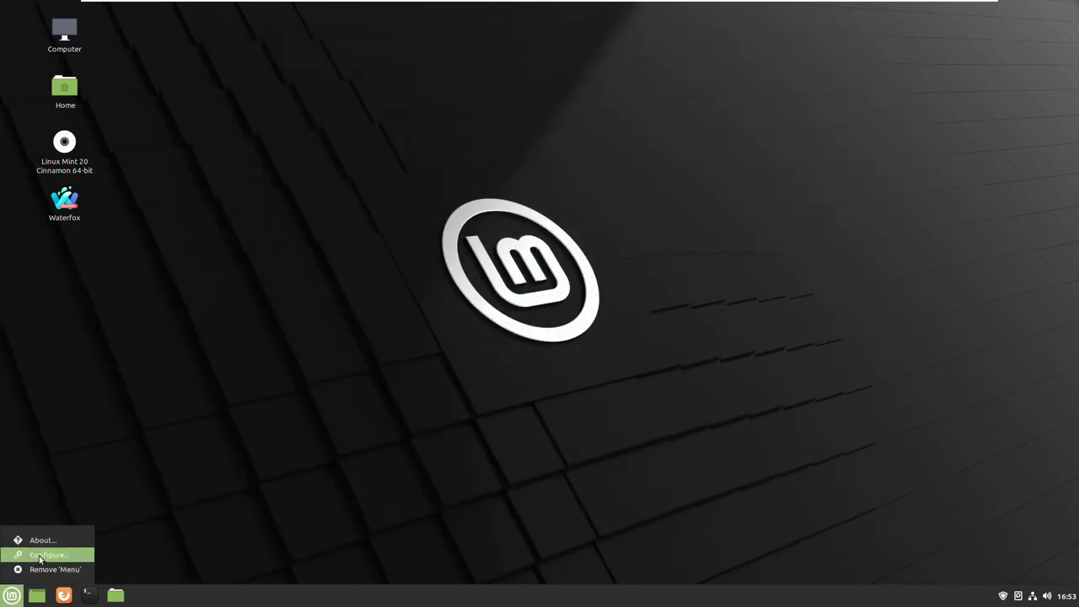
pyautogui.click(38, 554)
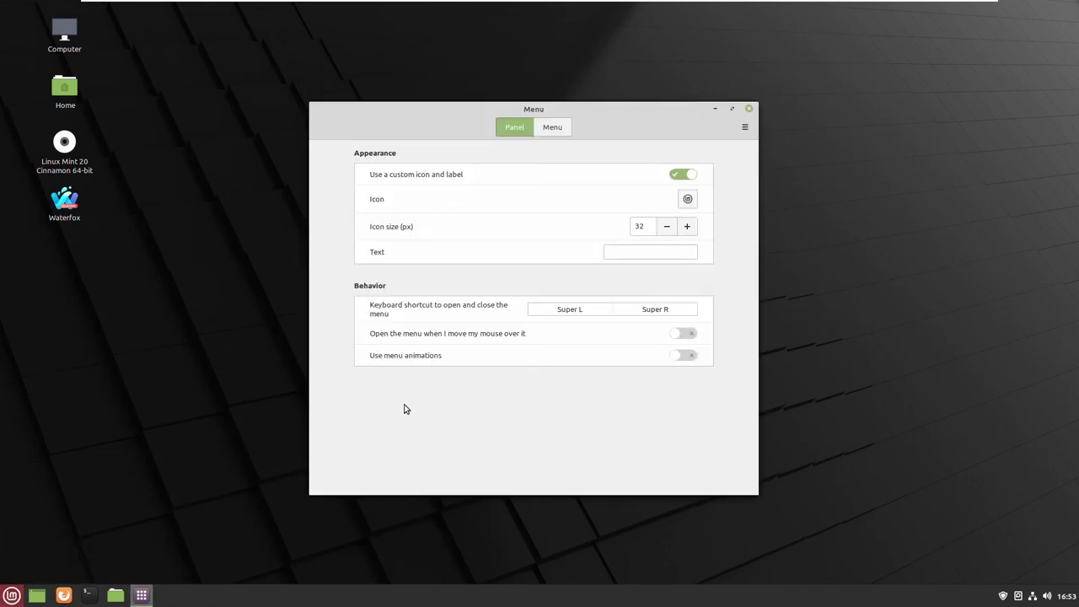
pyautogui.click(554, 128)
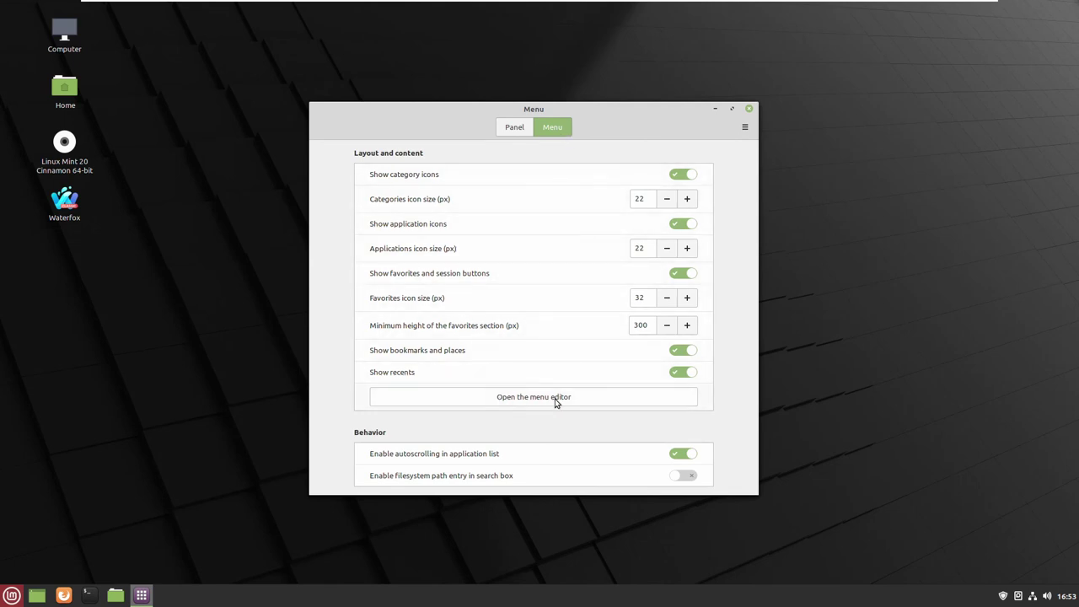
pyautogui.click(587, 403)
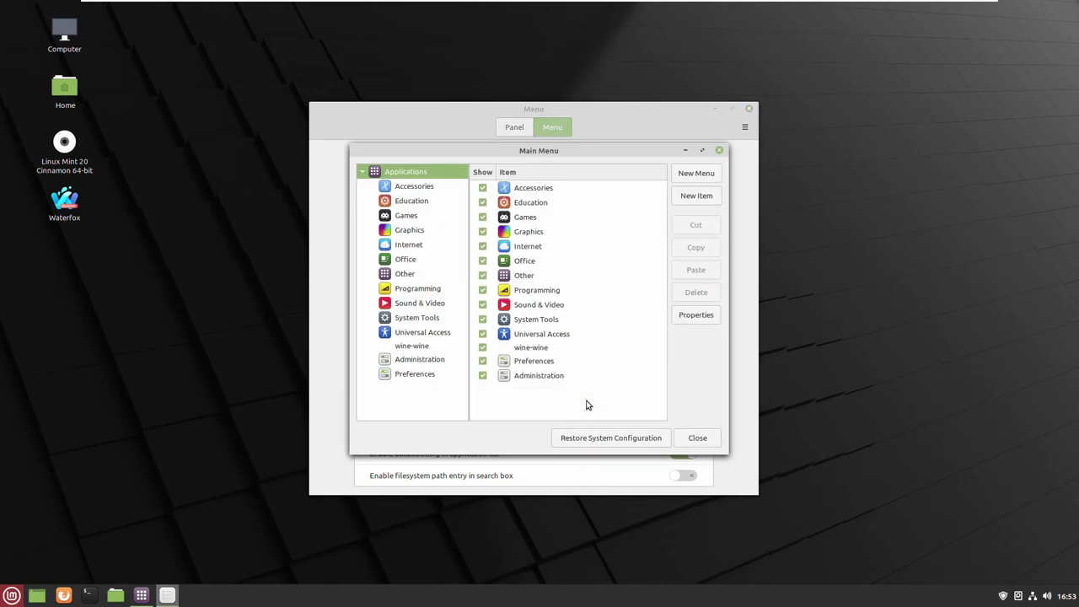
# - Hide the Waterfox entry in the Other category of the applications menu
pyautogui.click(411, 277)
pyautogui.scroll(-1, 610, 287)
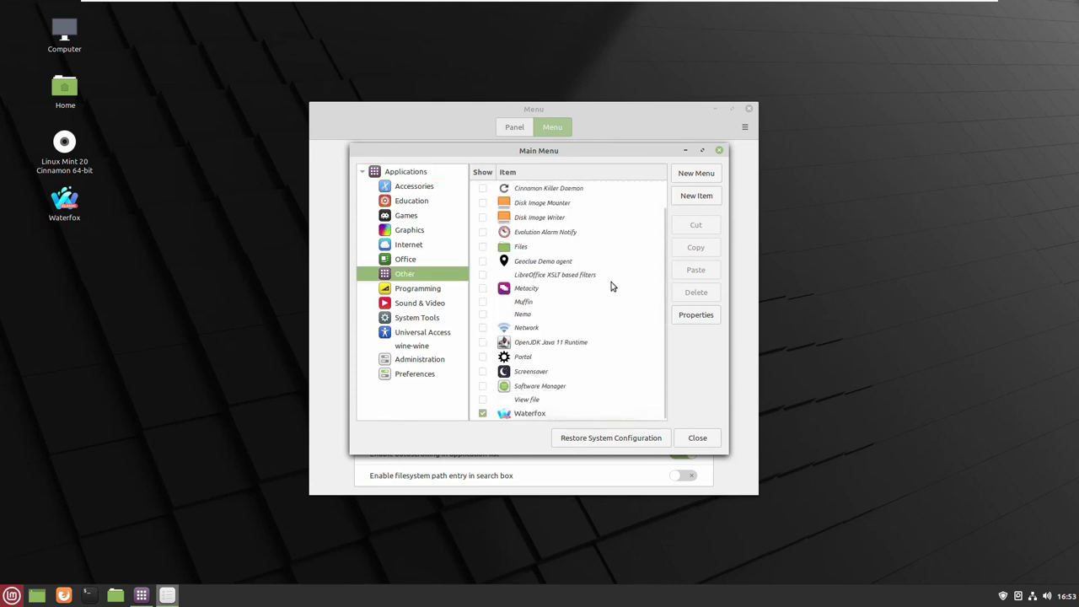
pyautogui.click(483, 415)
pyautogui.scroll(1, 559, 414)
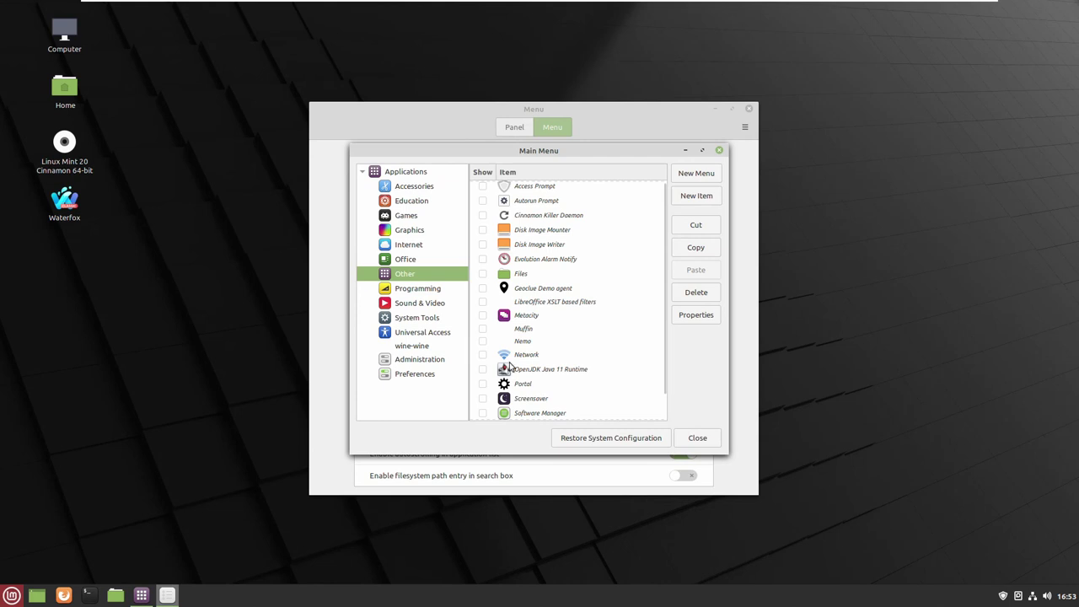
# - Start a new item named Waterfox in the Internet category, with the waterfox executable from Downloads/waterfox-classic as its command
pyautogui.click(406, 245)
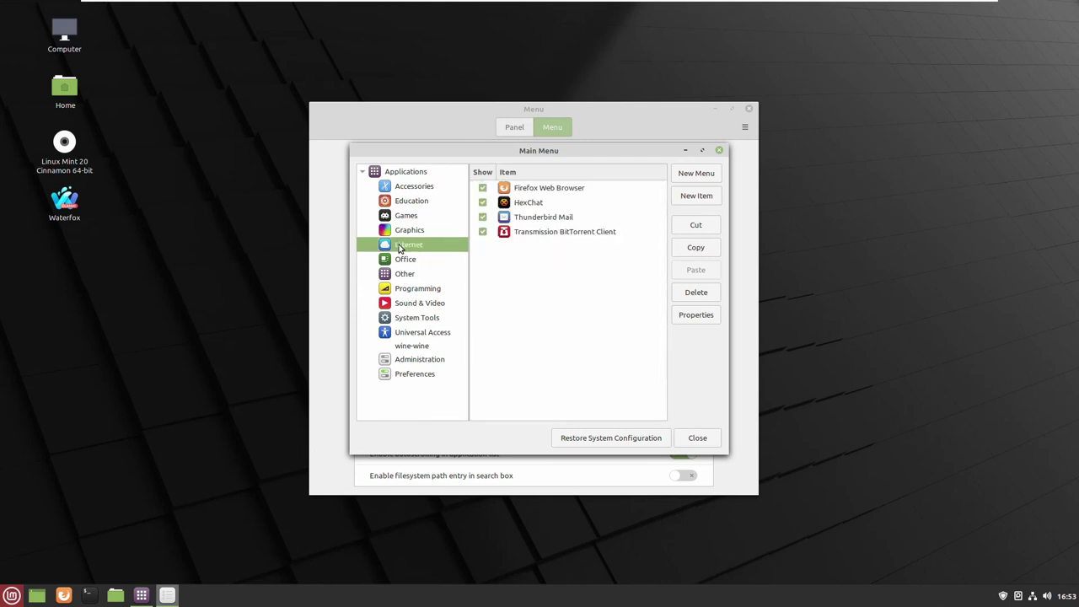
pyautogui.press('Tab')
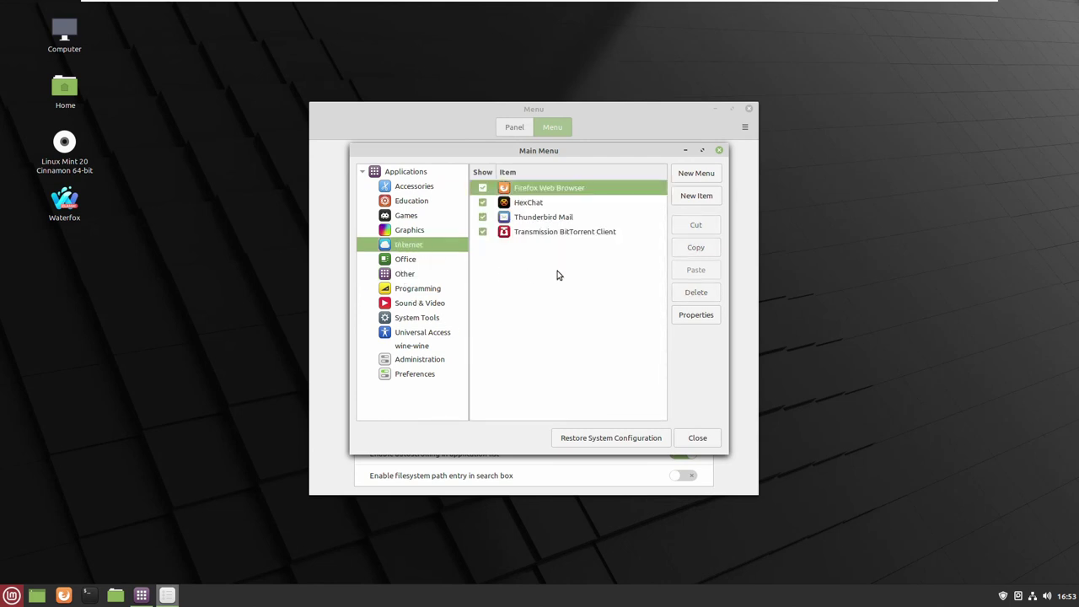
pyautogui.click(694, 197)
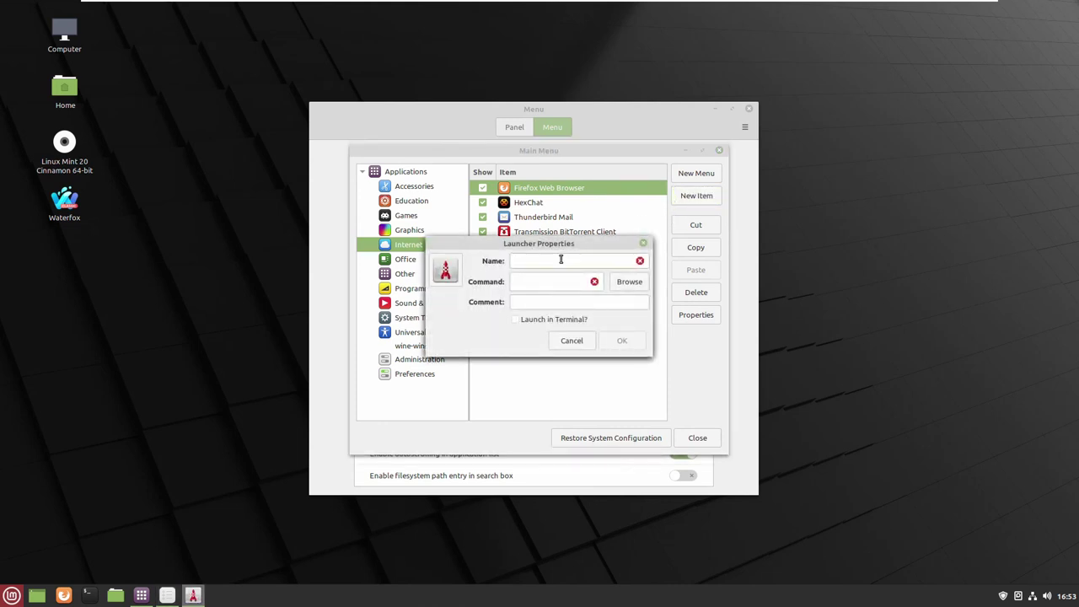
pyautogui.write('Waterfox')
pyautogui.click(634, 287)
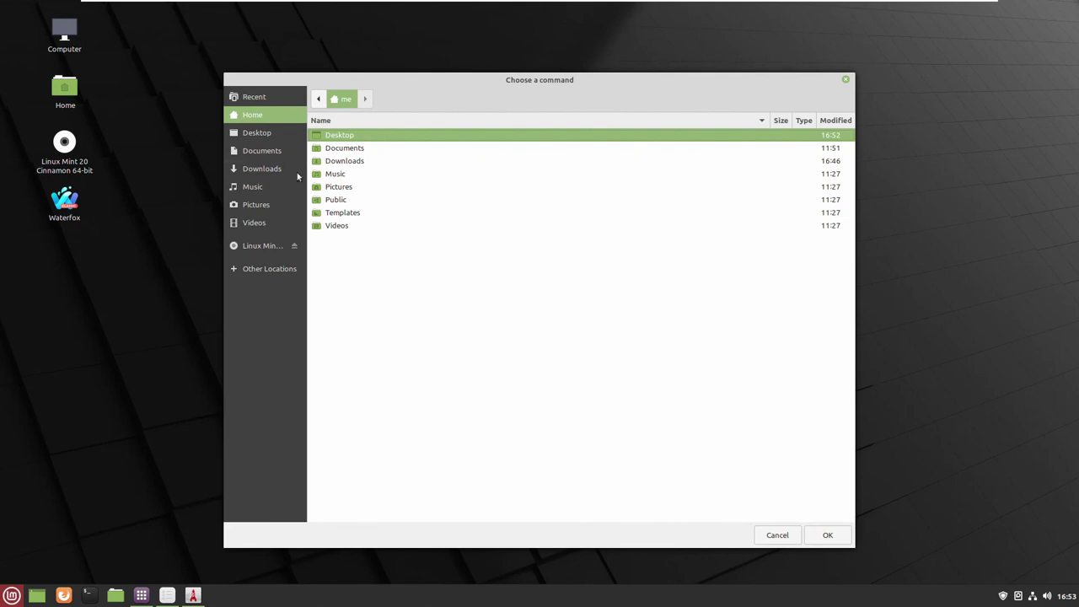
pyautogui.click(259, 169)
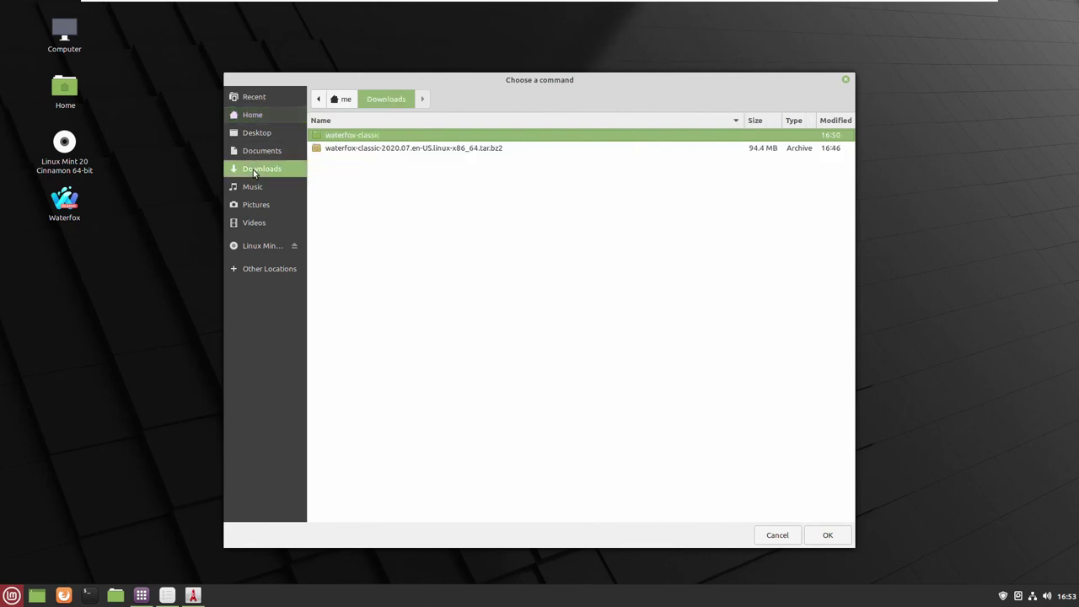
pyautogui.doubleClick(349, 136)
pyautogui.moveTo(851, 246); pyautogui.dragTo(855, 409)
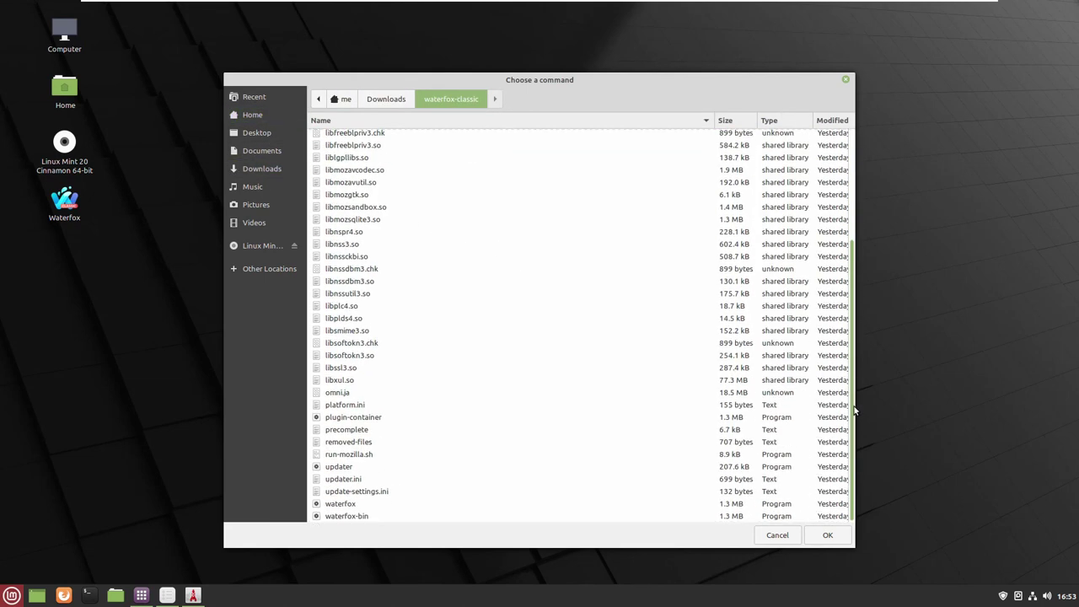
pyautogui.click(335, 505)
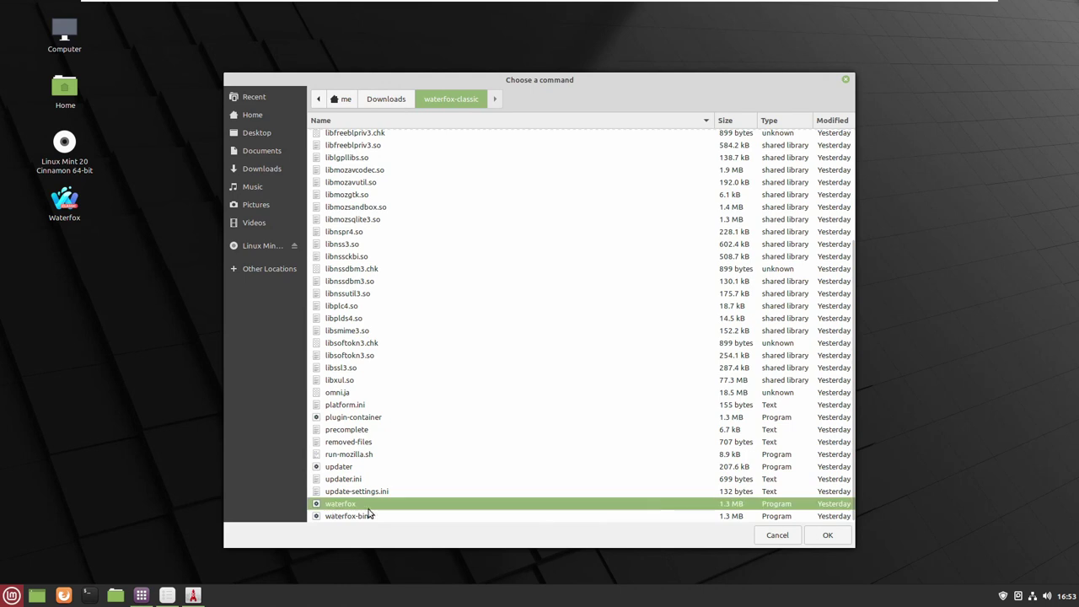
pyautogui.click(827, 536)
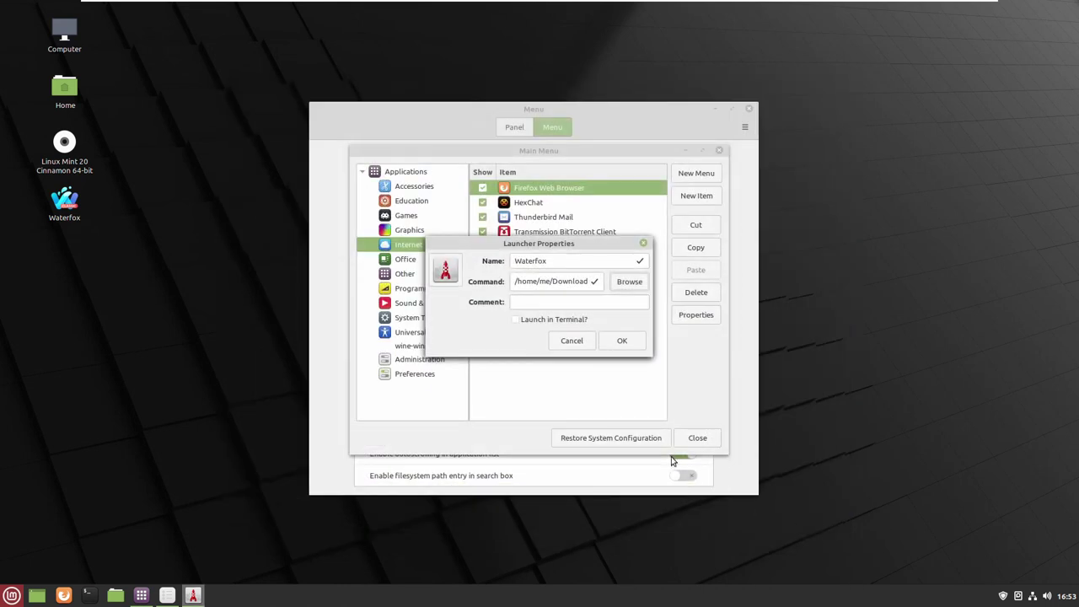
# - Give the new Waterfox item the firefox-classic.png icon from Downloads/waterfox-classic, save the item and close the menu editor
pyautogui.click(446, 271)
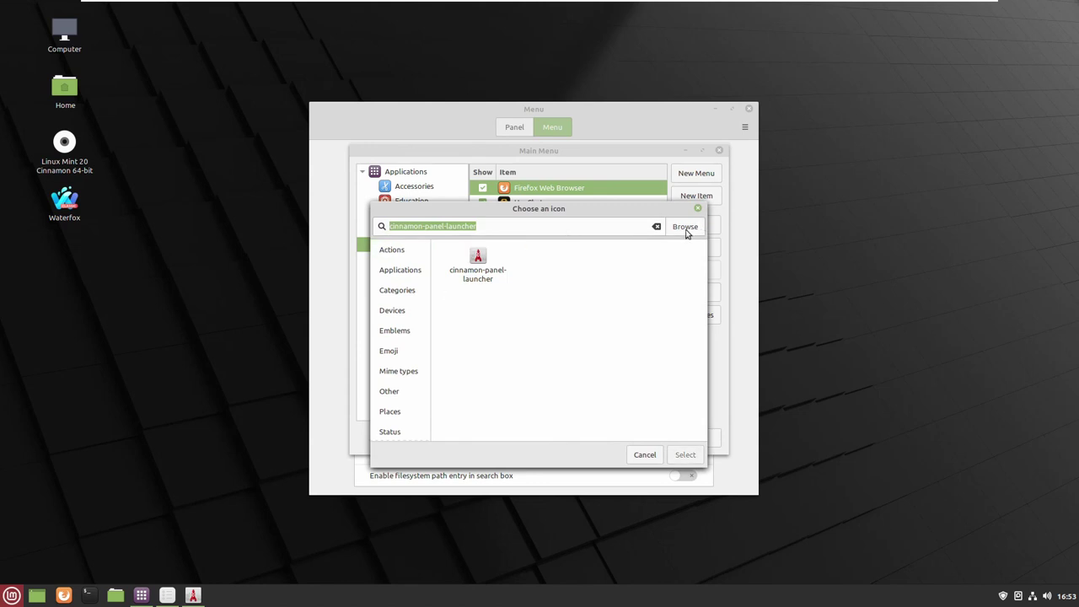
pyautogui.click(685, 228)
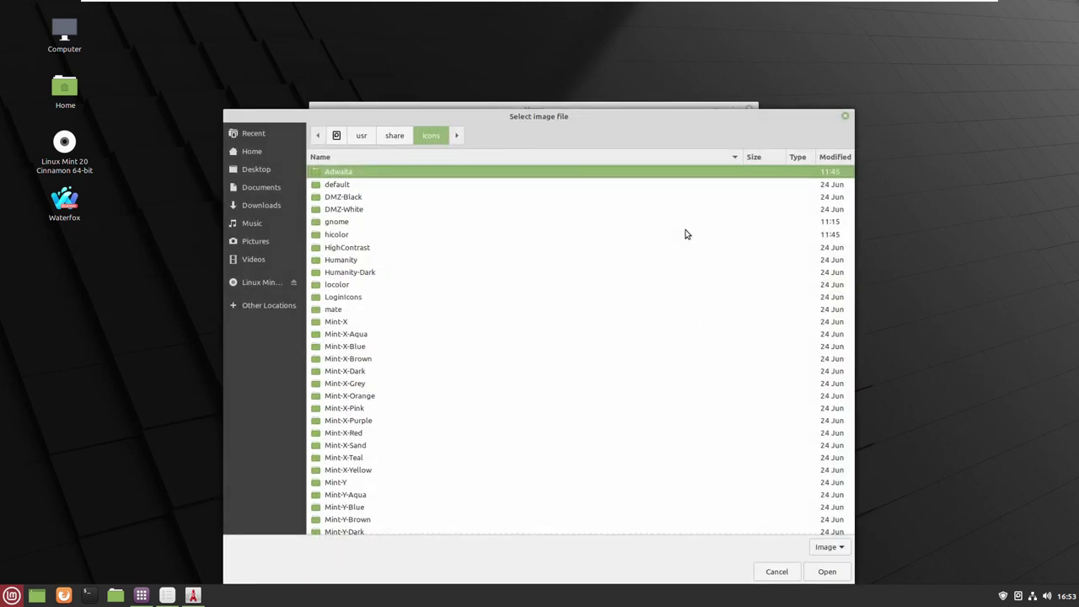
pyautogui.click(261, 205)
pyautogui.doubleClick(355, 173)
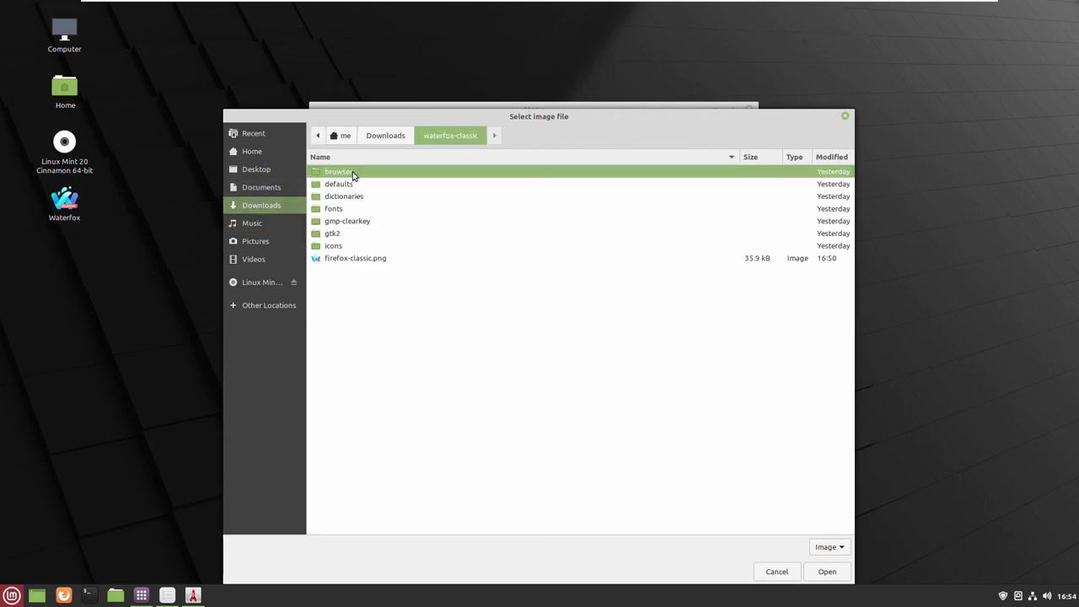
pyautogui.click(339, 258)
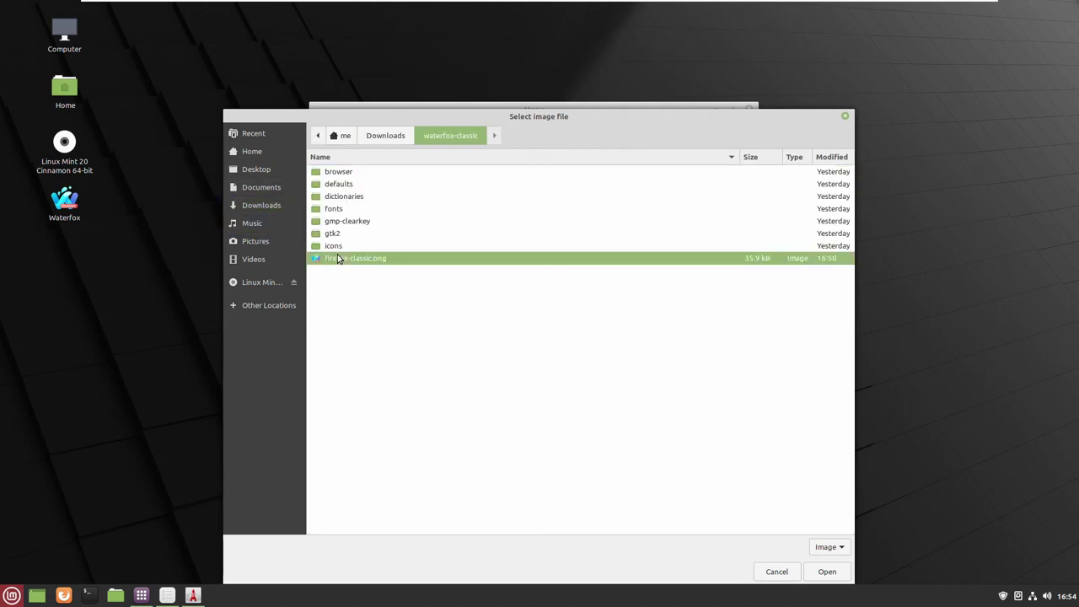
pyautogui.click(826, 571)
pyautogui.click(473, 263)
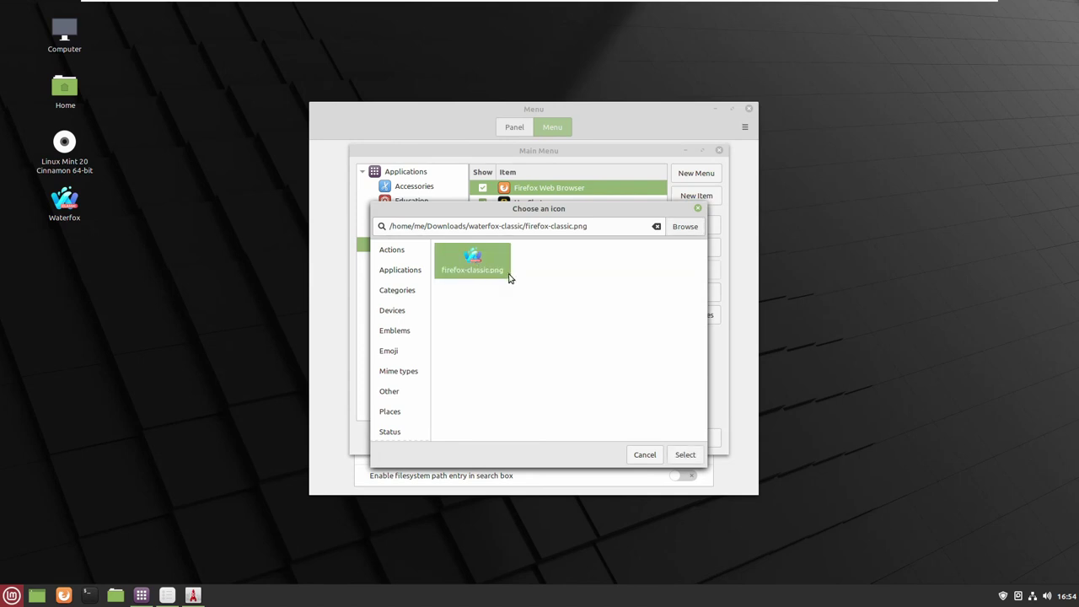
pyautogui.click(682, 456)
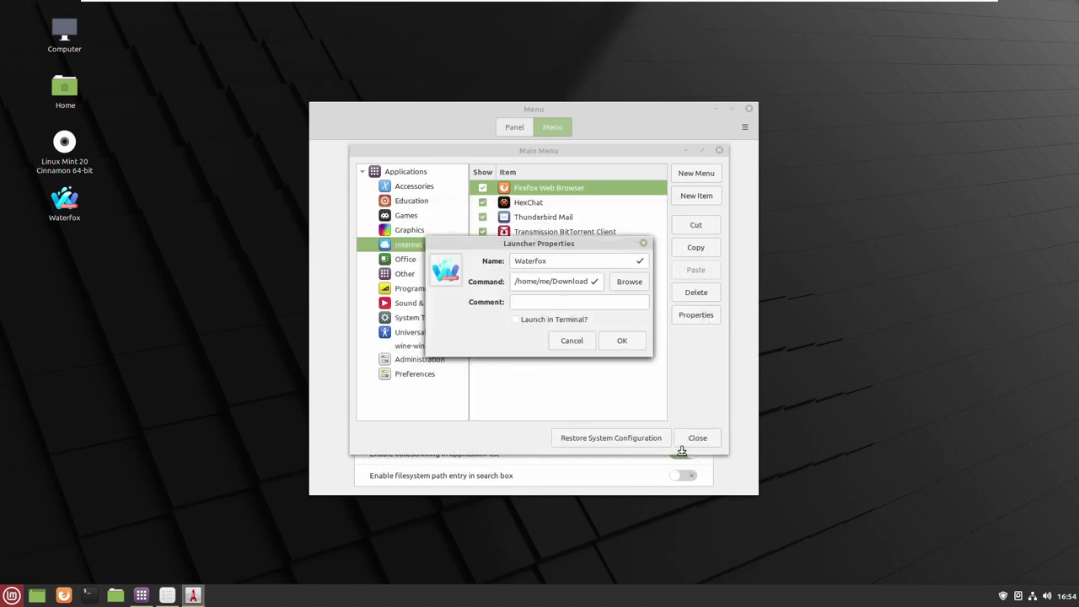
pyautogui.click(620, 339)
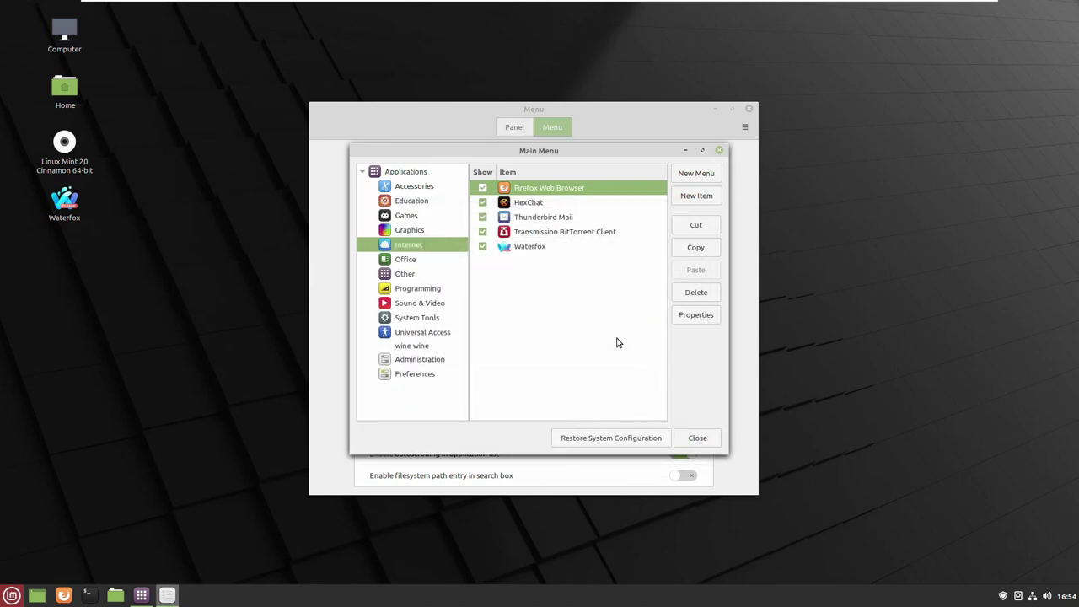
pyautogui.click(705, 438)
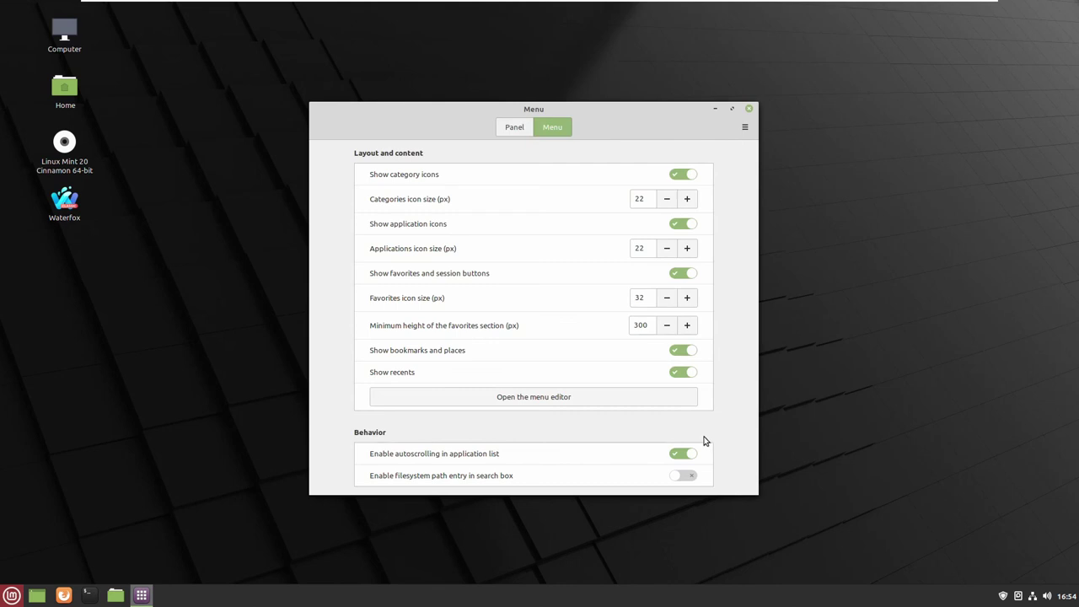
pyautogui.click(744, 126)
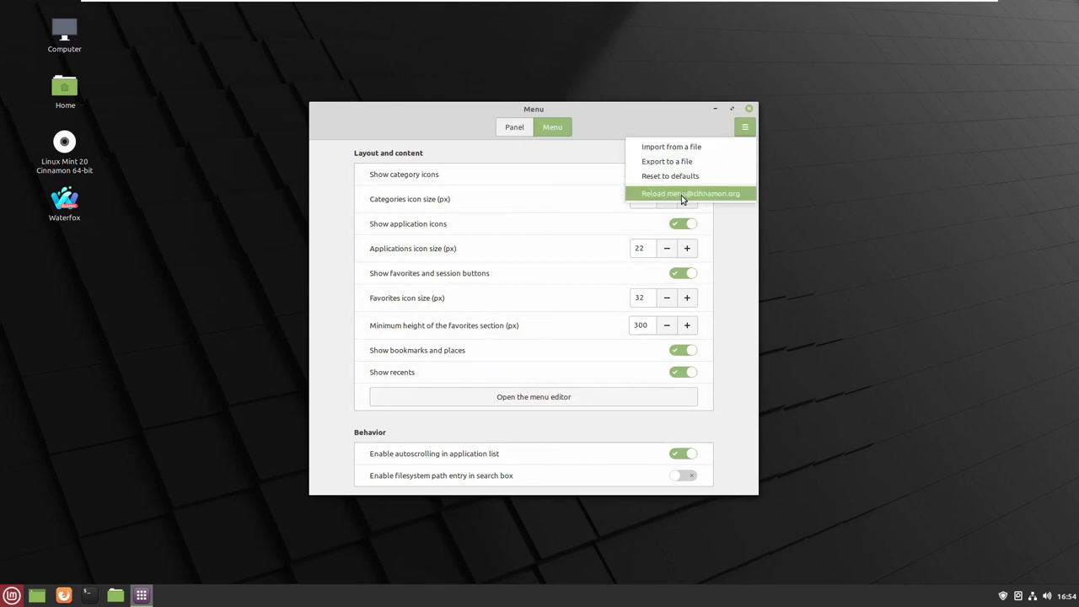
pyautogui.click(681, 194)
pyautogui.click(745, 131)
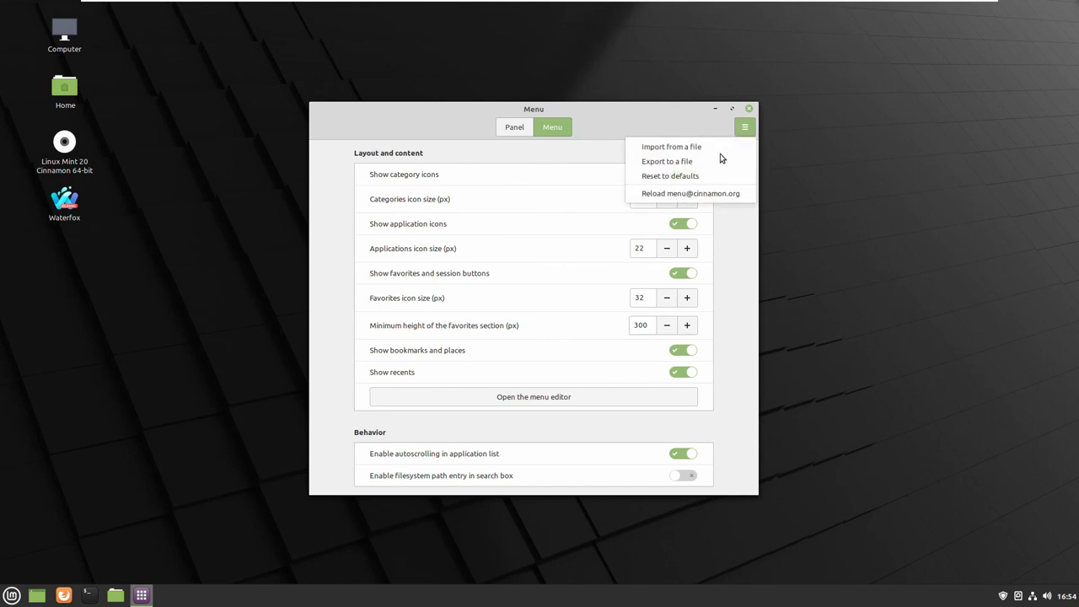
pyautogui.click(742, 125)
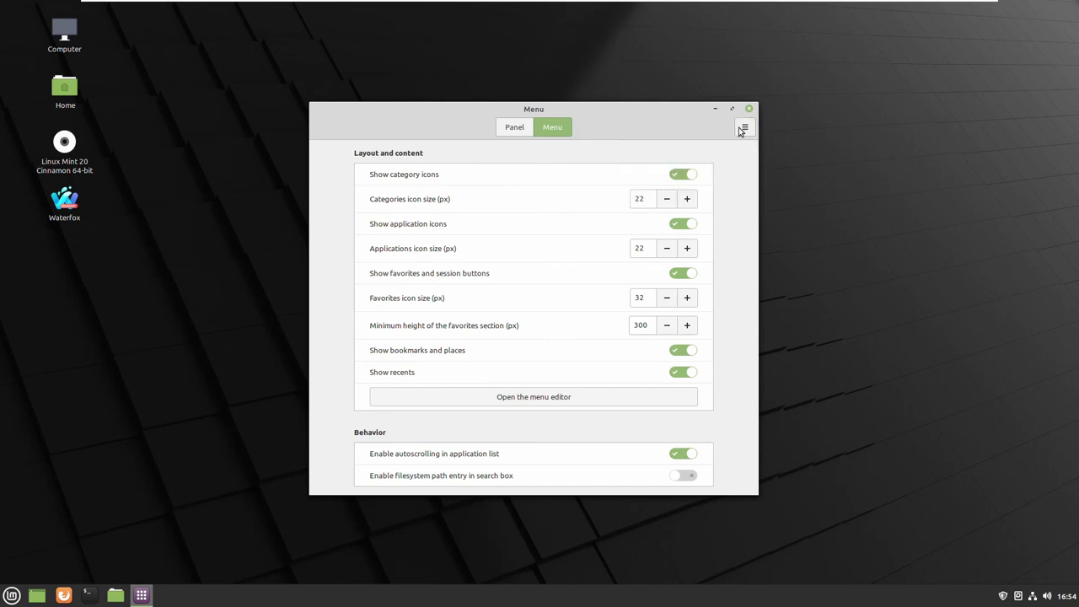
# - Test the Waterfox entry in the start menu's Internet category by launching it, and close the menu applet's configuration window
pyautogui.click(14, 595)
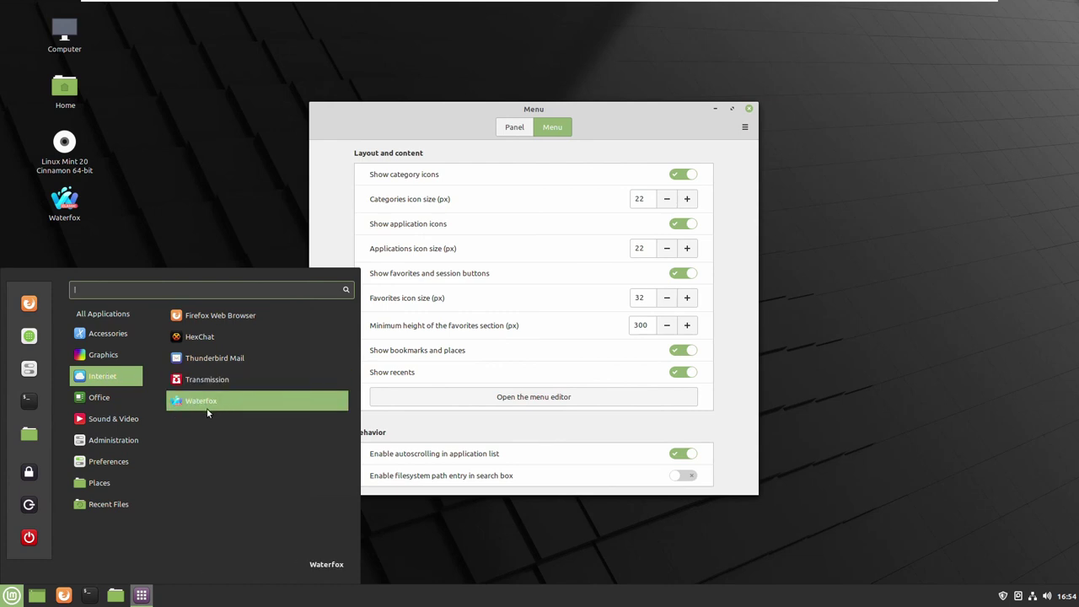
pyautogui.click(214, 402)
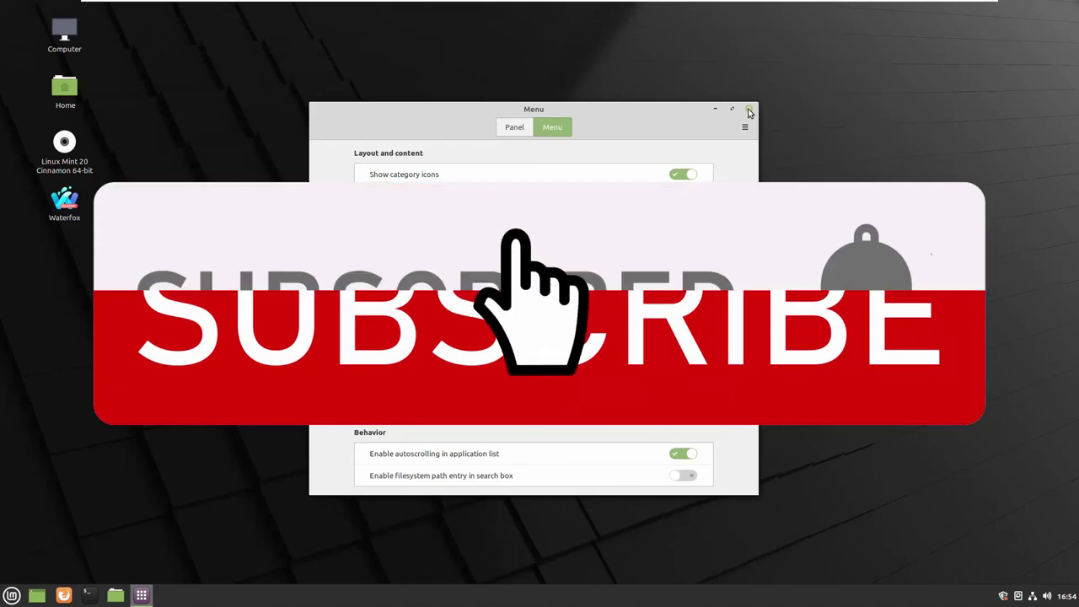
pyautogui.click(749, 110)
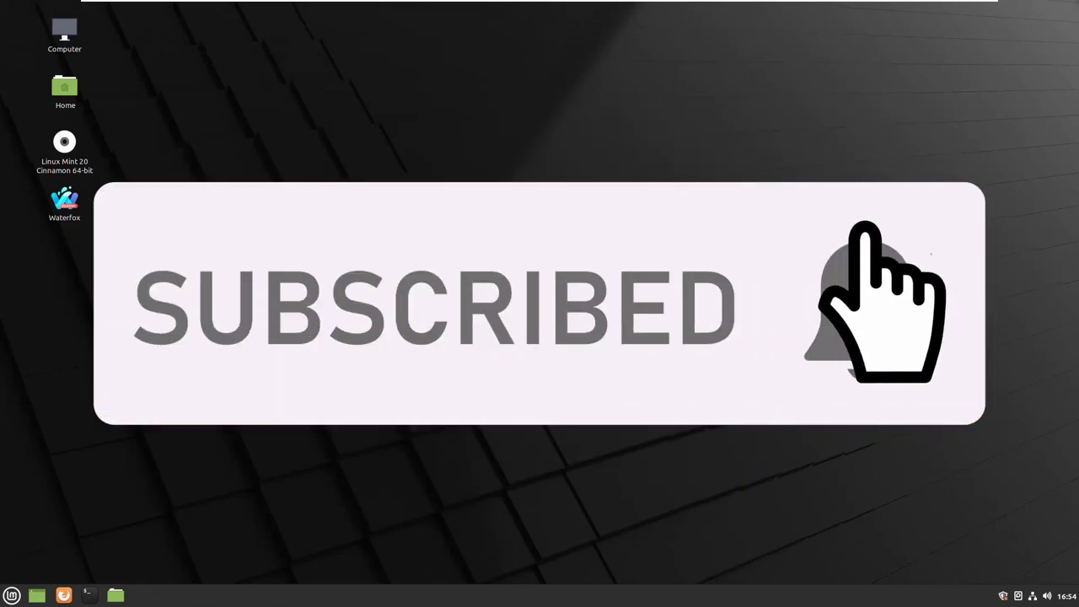